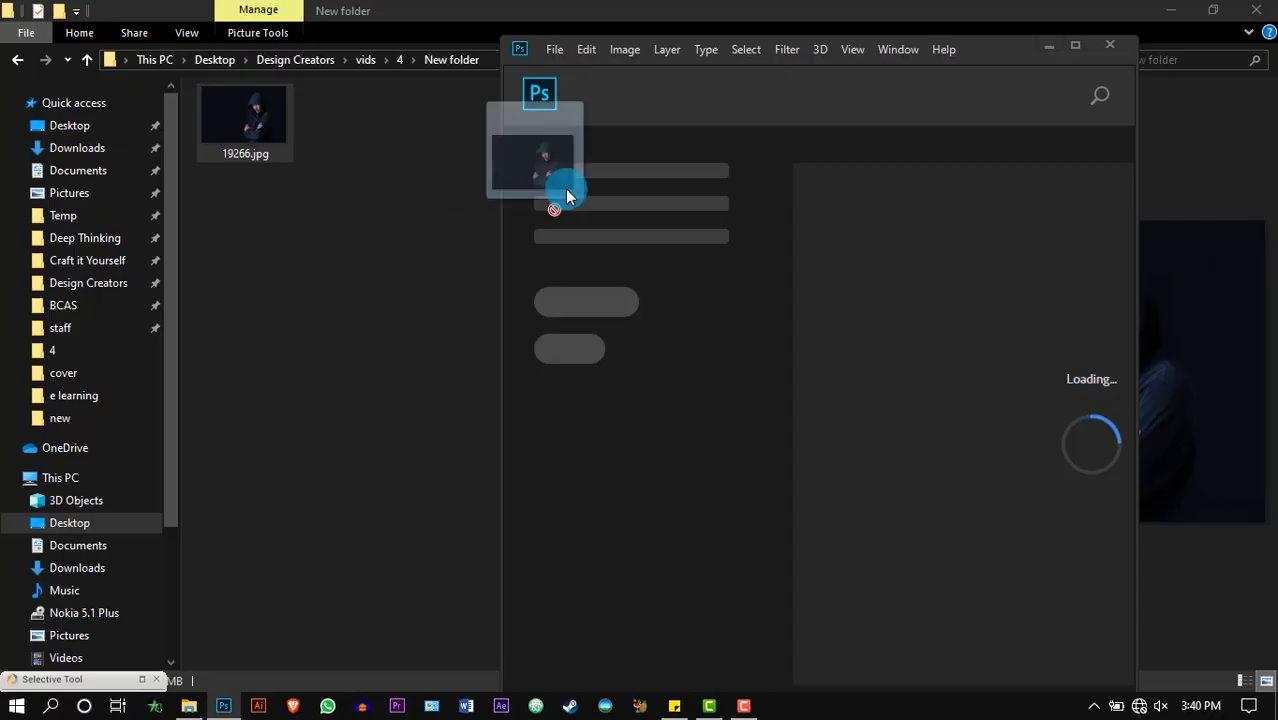
Open 19266.jpg in Photoshop and make a rough selection of the hooded man with the Quick Selection tool.
drag(565, 188, 772, 170)
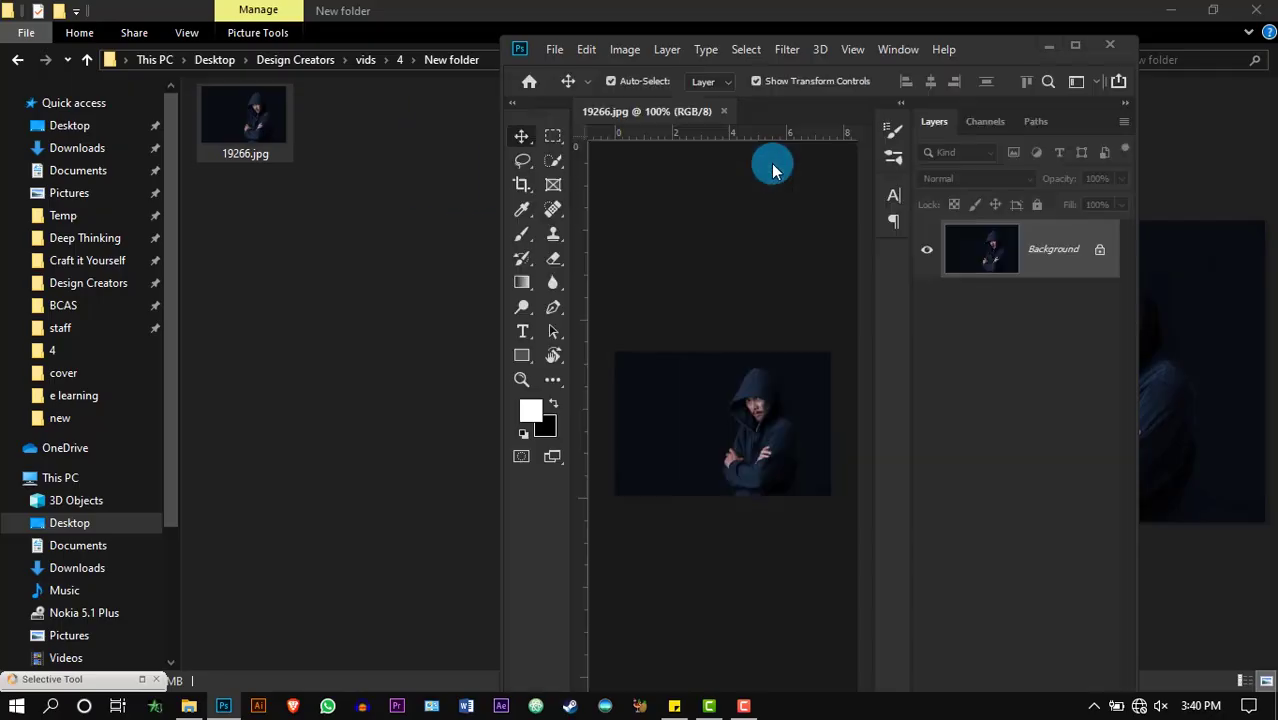
click(72, 180)
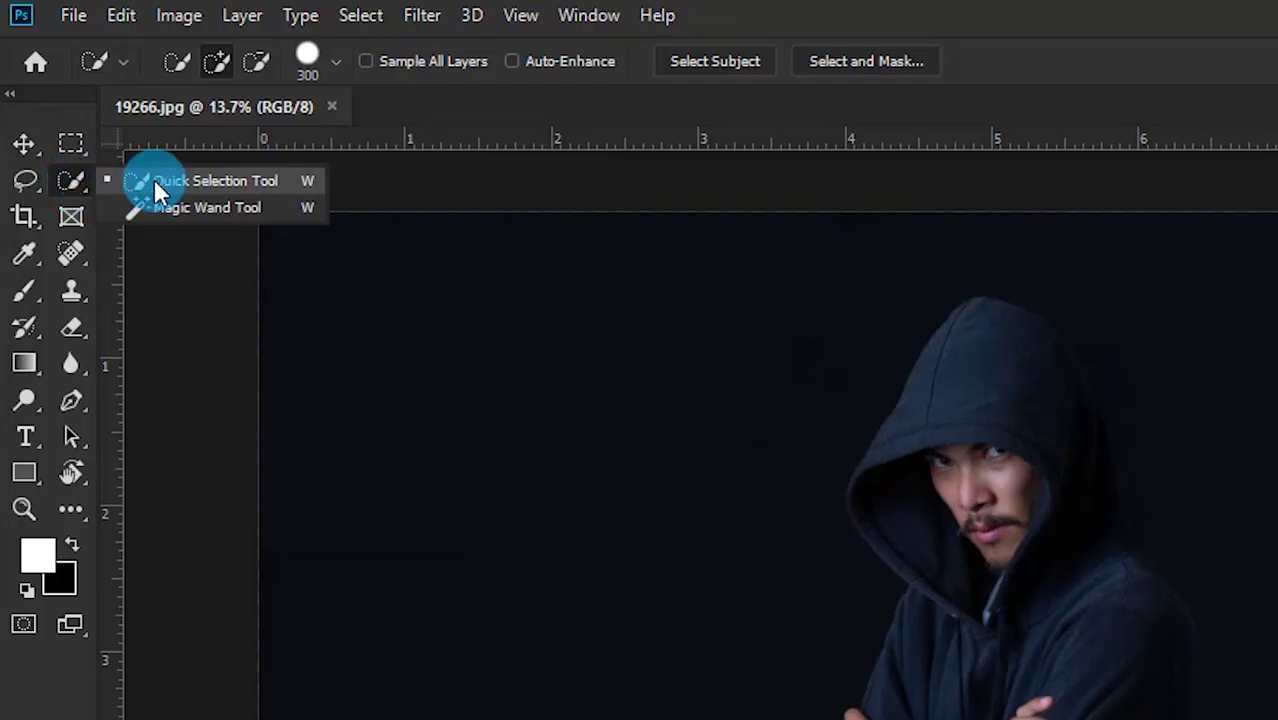
click(154, 179)
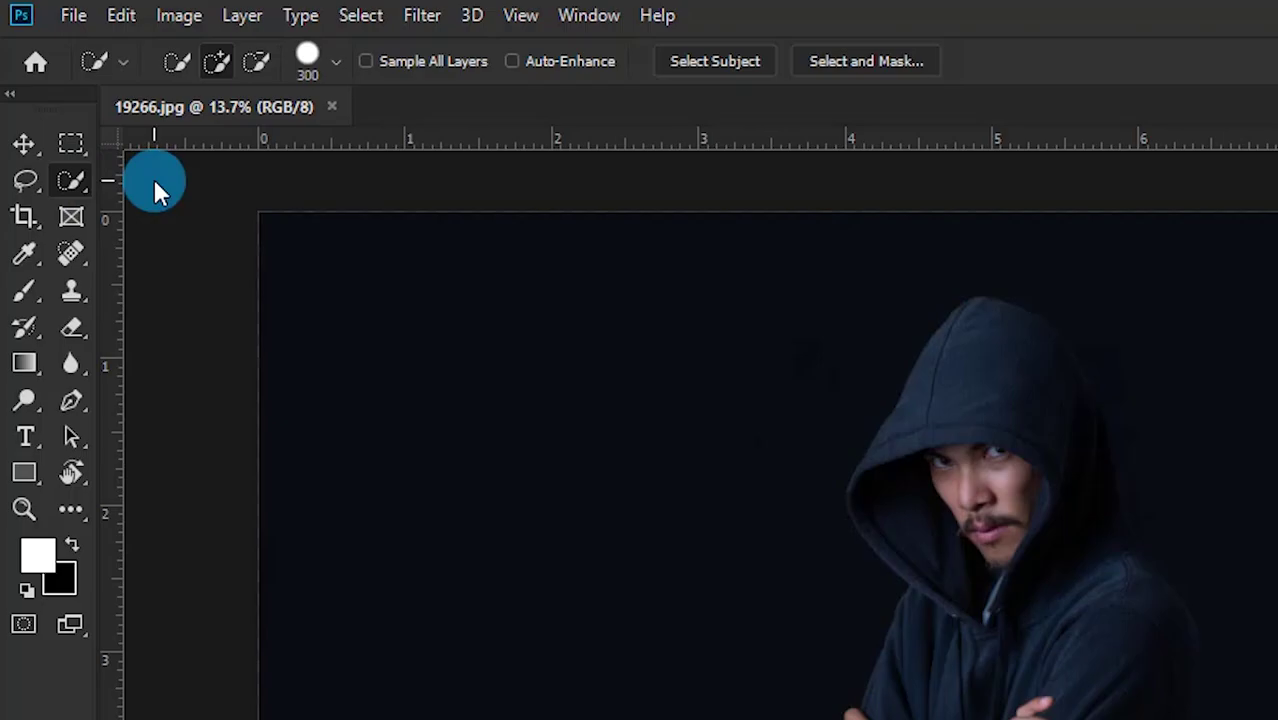
mouse_move(661, 436)
mouse_down()
mouse_move(693, 448)
mouse_move(673, 502)
mouse_move(675, 588)
mouse_up()
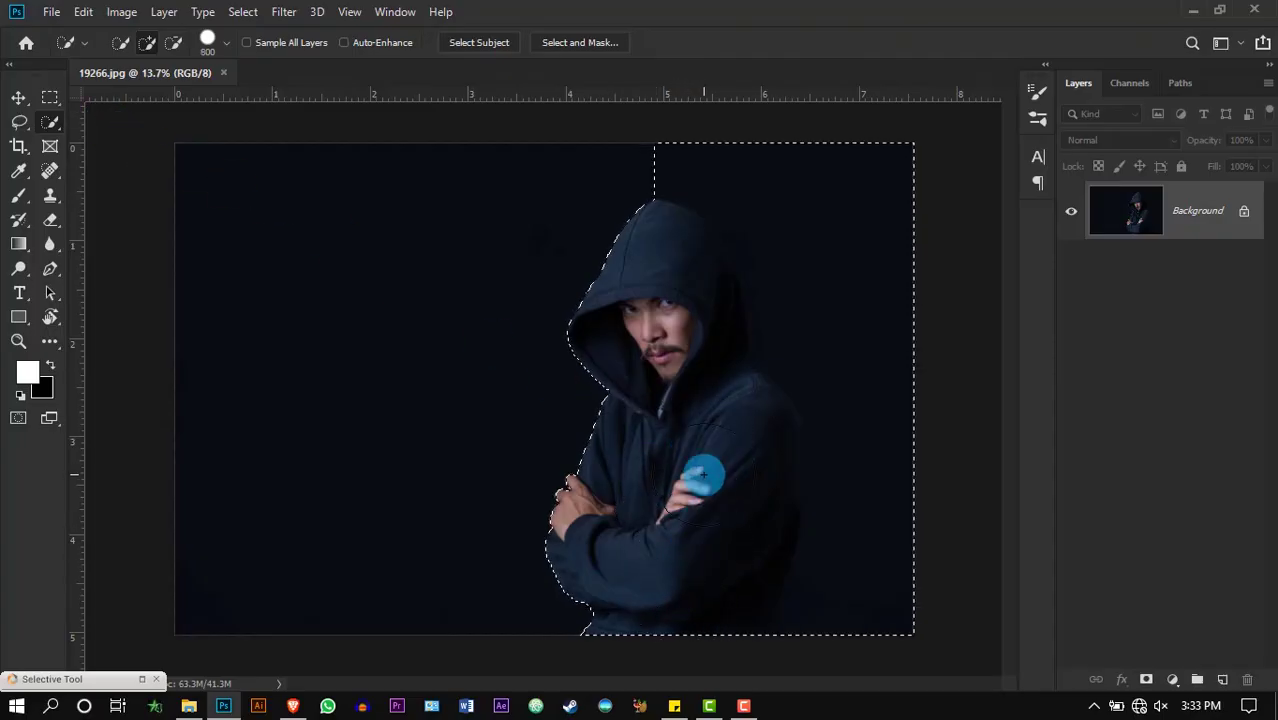
key(bracketright)
key(bracketright)
mouse_move(830, 210)
mouse_down()
mouse_move(856, 254)
mouse_move(870, 510)
mouse_up()
Trim the excess background from the selection along the man's hood, shoulder and back with the Lasso tool, and mask the layer with it.
scroll(690, 430, up, 8)
scroll(539, 388, up, 4)
key(l)
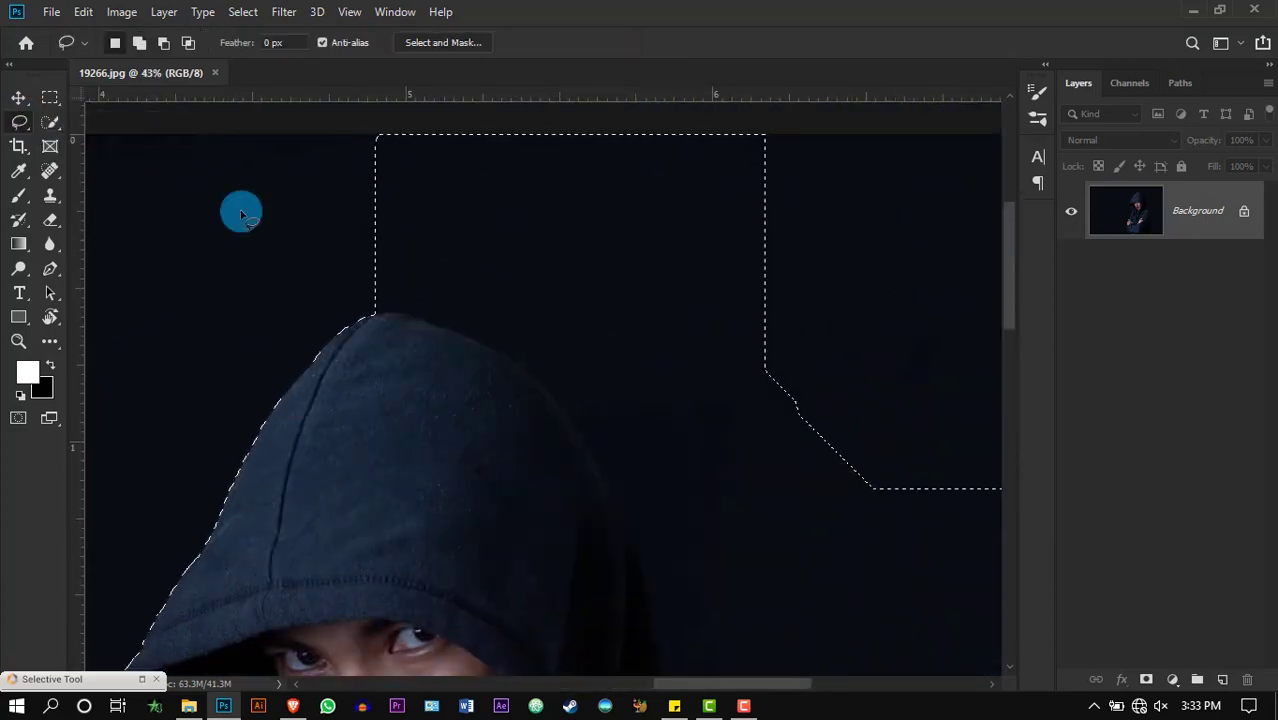
scroll(445, 337, up, 4)
mouse_move(331, 300)
mouse_down()
mouse_move(759, 497)
mouse_move(985, 470)
mouse_up()
mouse_move(425, 108)
mouse_down()
mouse_move(539, 320)
mouse_move(933, 436)
mouse_move(434, 240)
mouse_move(742, 374)
mouse_up()
scroll(511, 270, down, 8)
scroll(511, 268, up, 2)
scroll(593, 616, up, 4)
scroll(620, 558, up, 3)
drag(476, 474, 640, 484)
scroll(640, 484, down, 15)
drag(853, 502, 1003, 380)
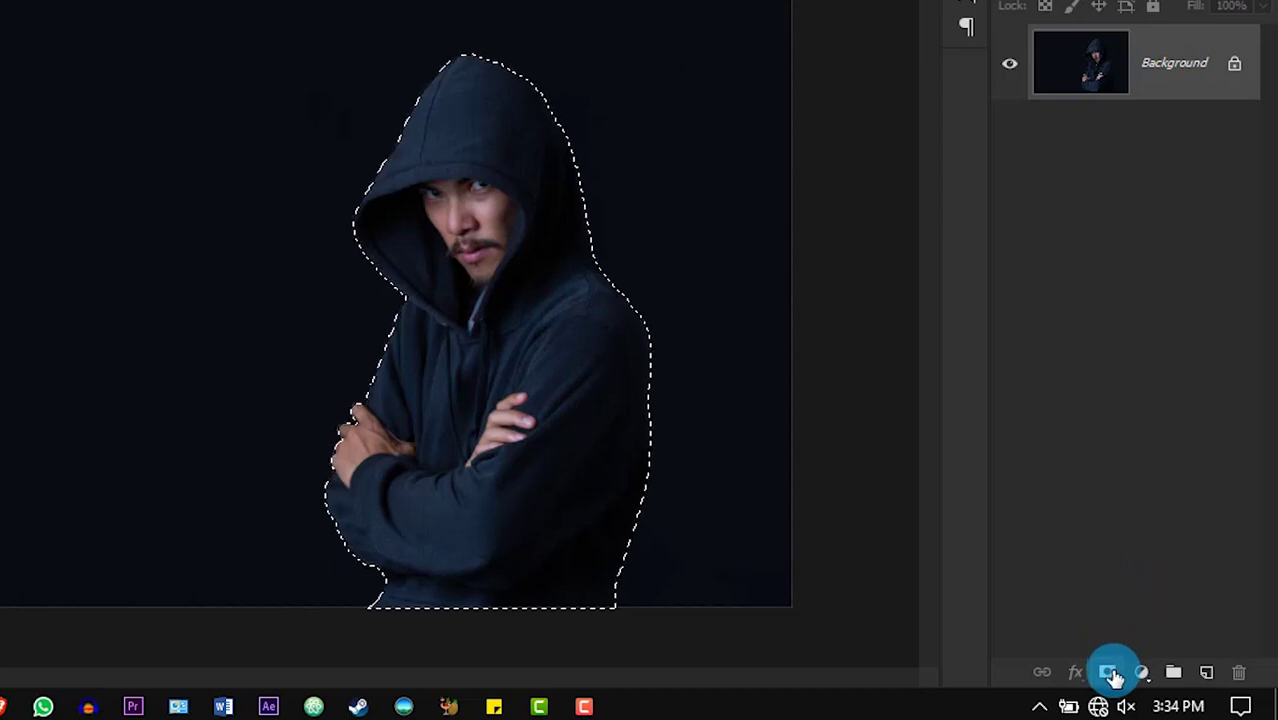
click(1109, 673)
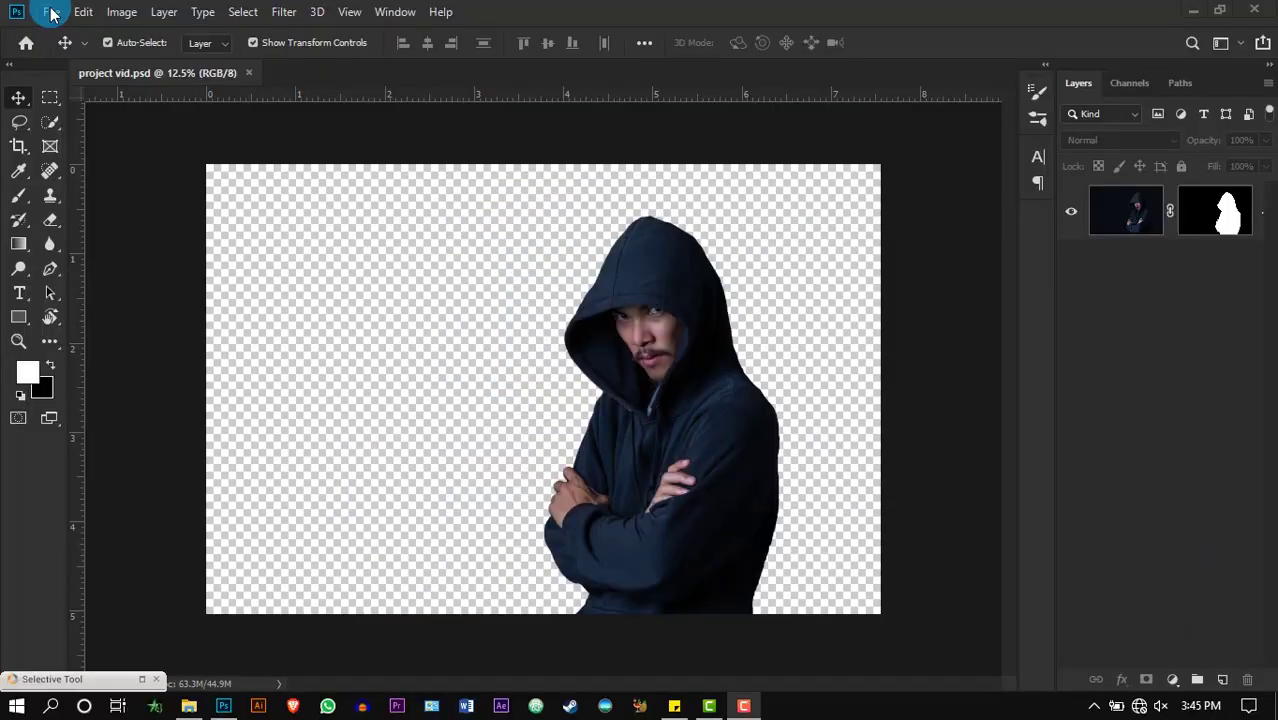
Create a new 1920 x 1080 pixel RGB document at 72 pixels/inch with a white background.
click(51, 12)
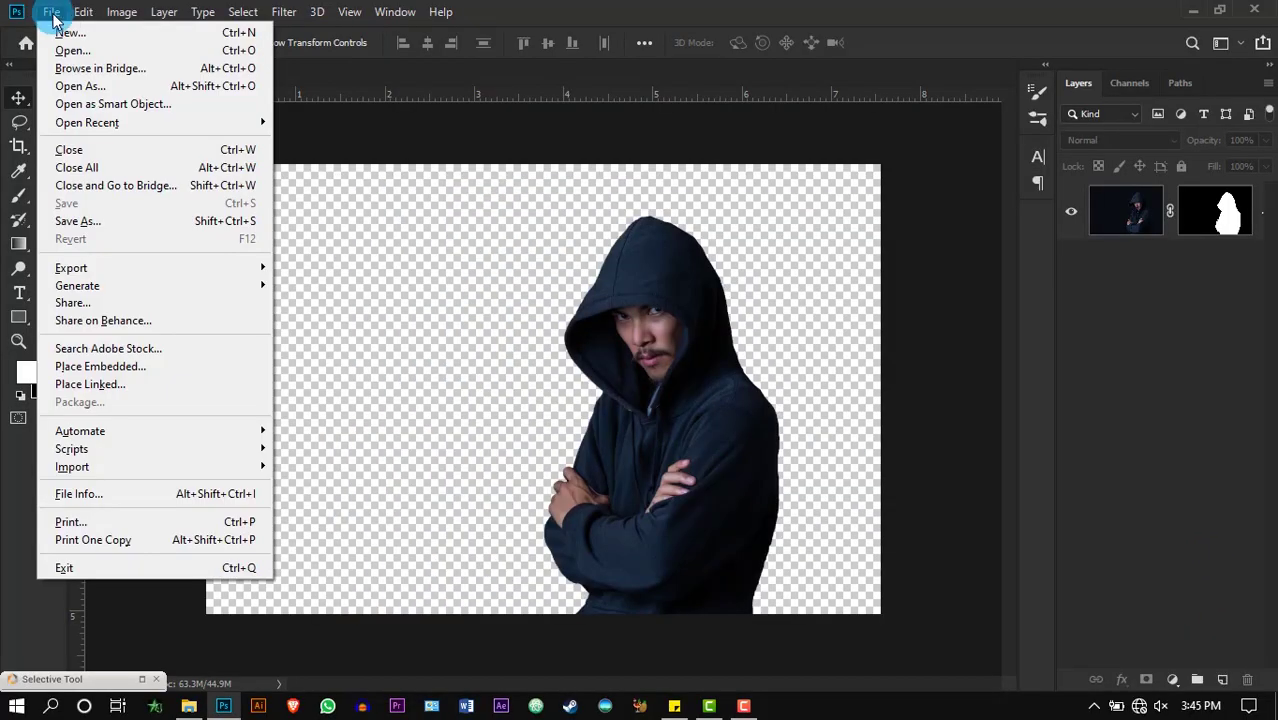
click(66, 38)
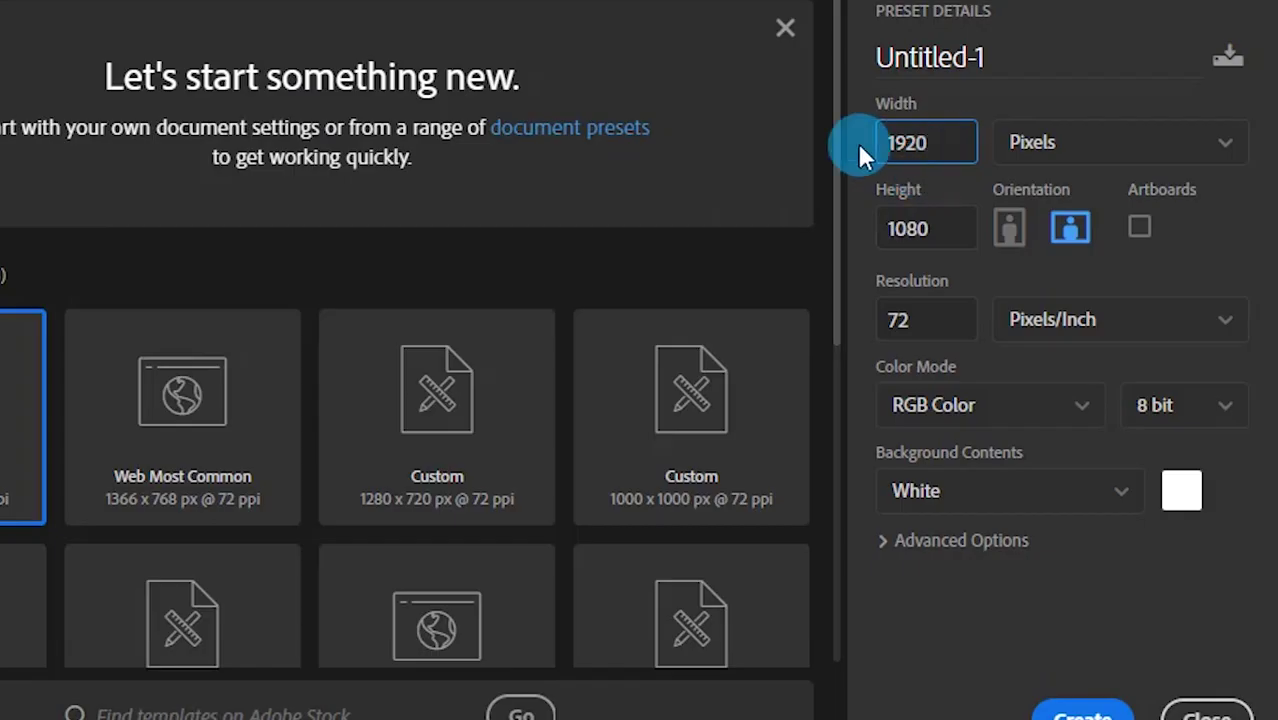
click(1141, 229)
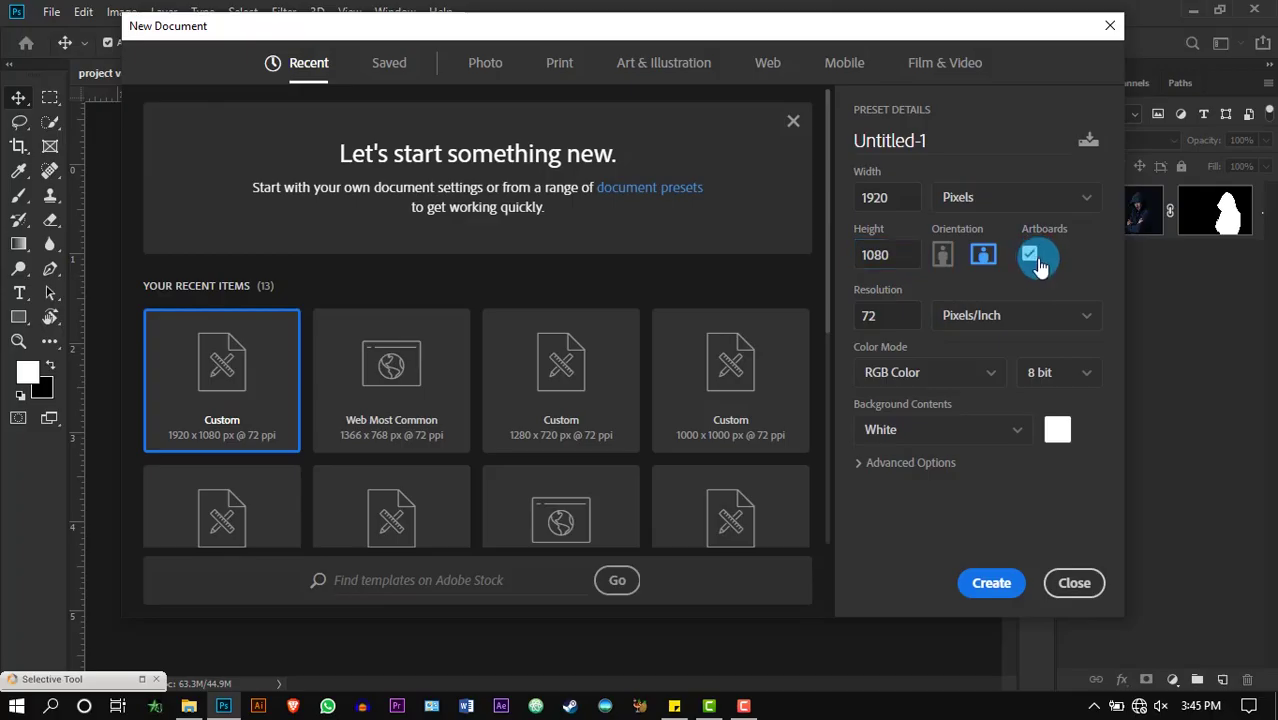
click(995, 584)
Bring the masked man from project vid.psd into the new document and scale him down to fit the canvas.
click(183, 72)
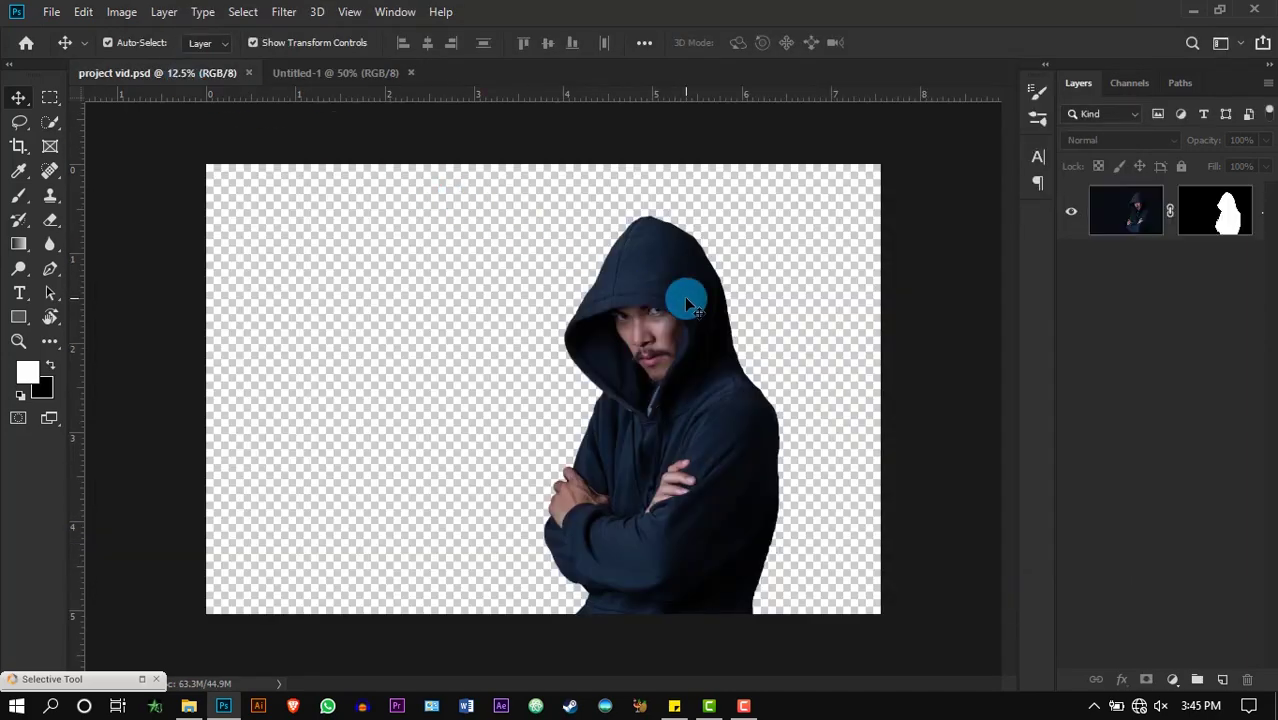
drag(686, 304, 520, 322)
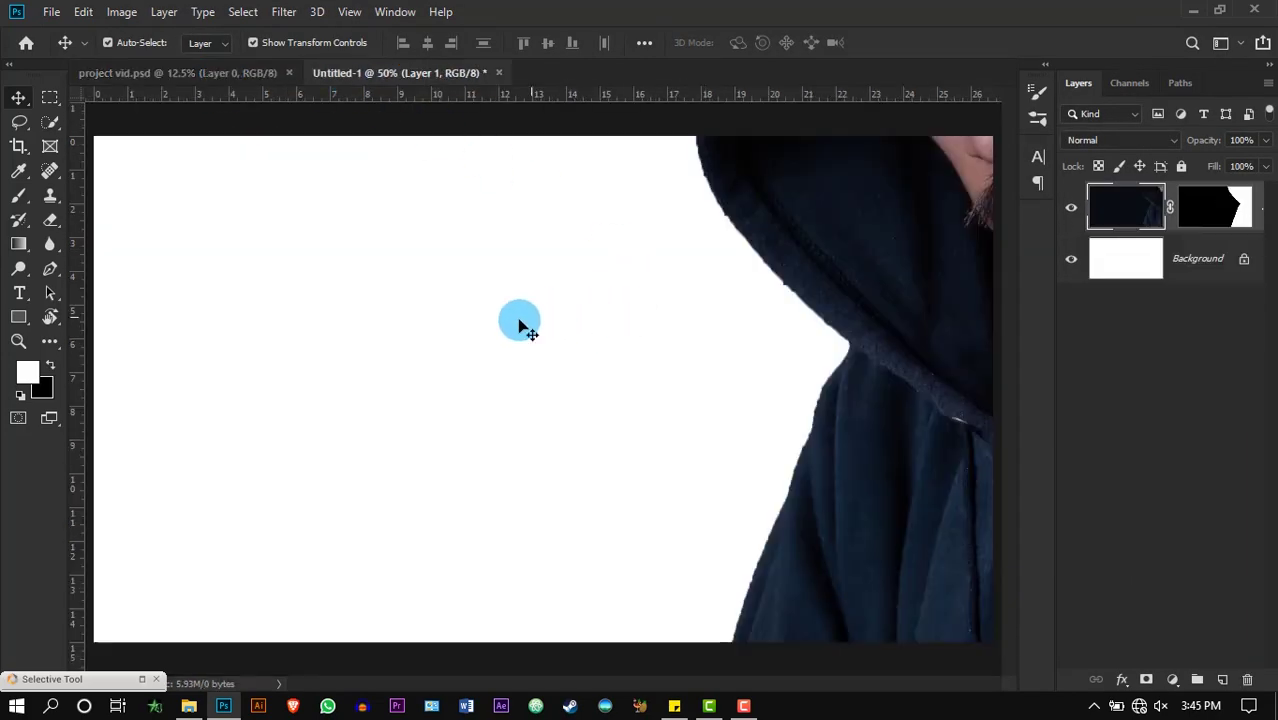
scroll(505, 338, down, 8)
drag(851, 180, 448, 466)
drag(374, 498, 499, 414)
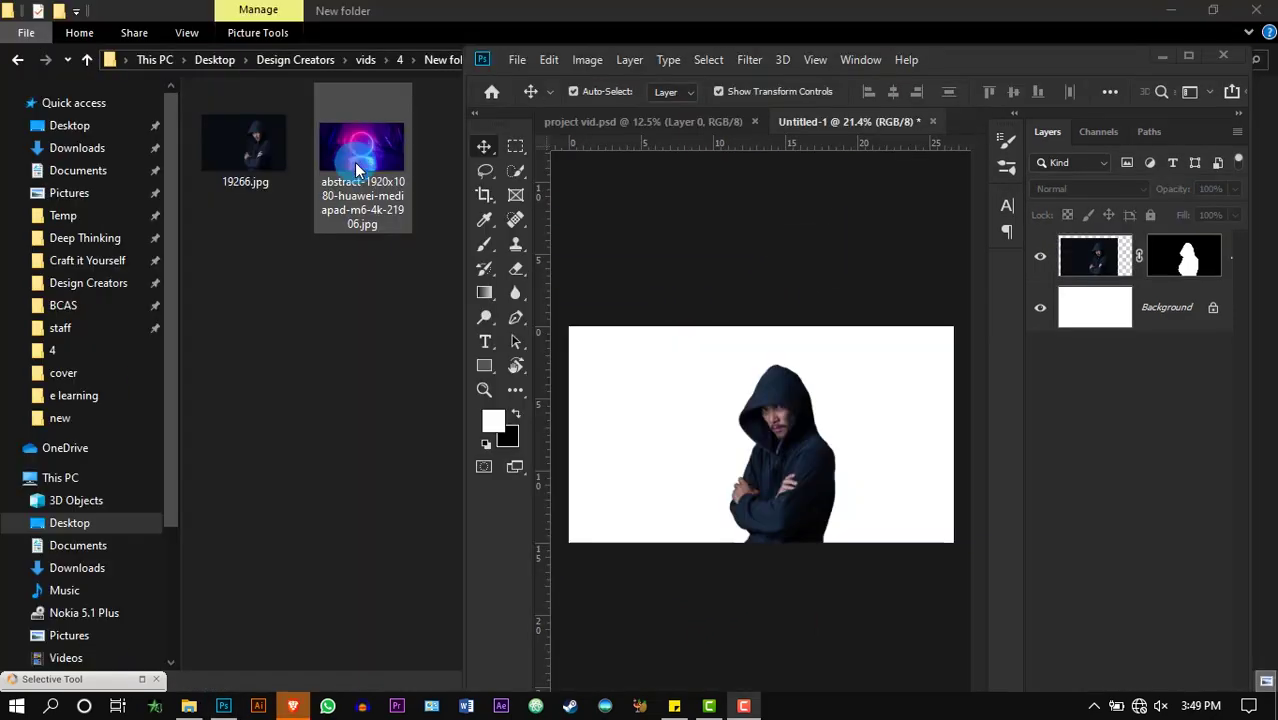
Place the abstract-1920x1080 neon ring image in the composition and enlarge it to fill the canvas.
drag(354, 162, 782, 367)
click(1193, 58)
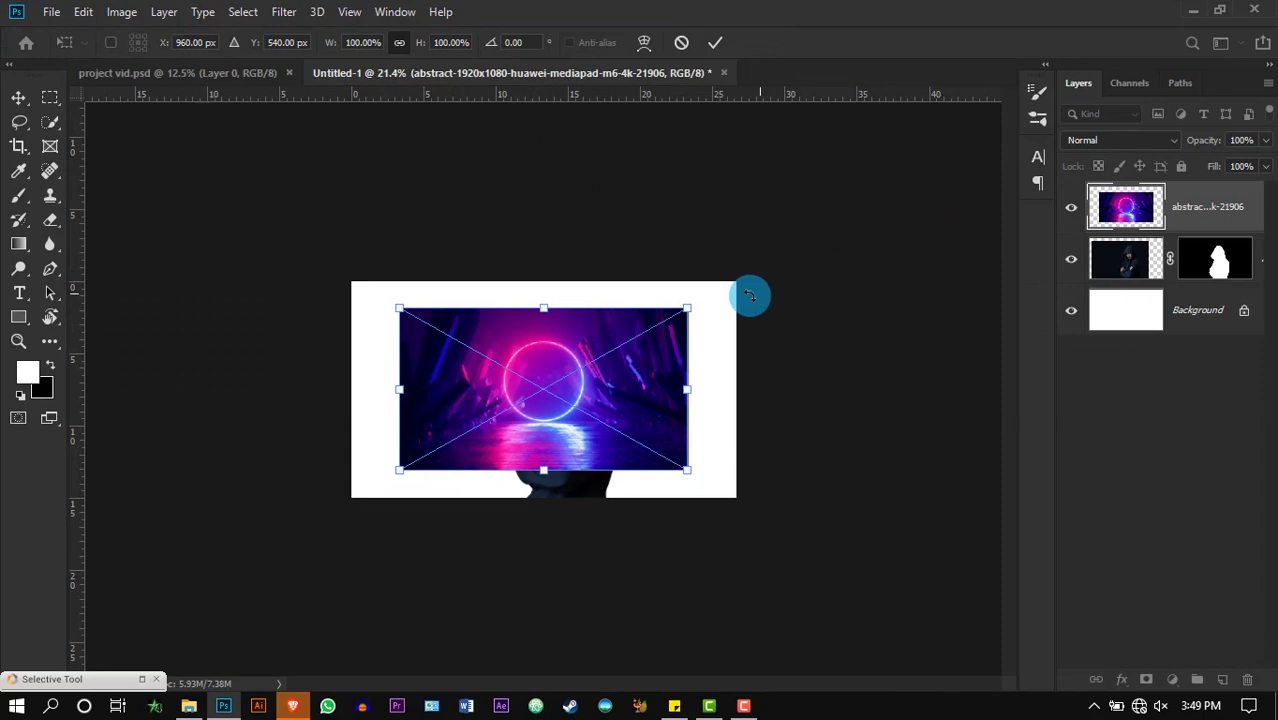
scroll(750, 294, up, 5)
scroll(890, 214, down, 1)
drag(881, 208, 993, 136)
click(715, 42)
Put the man's layer above the neon image, shift him in front of the ring and enlarge him slightly.
drag(1060, 178, 1055, 120)
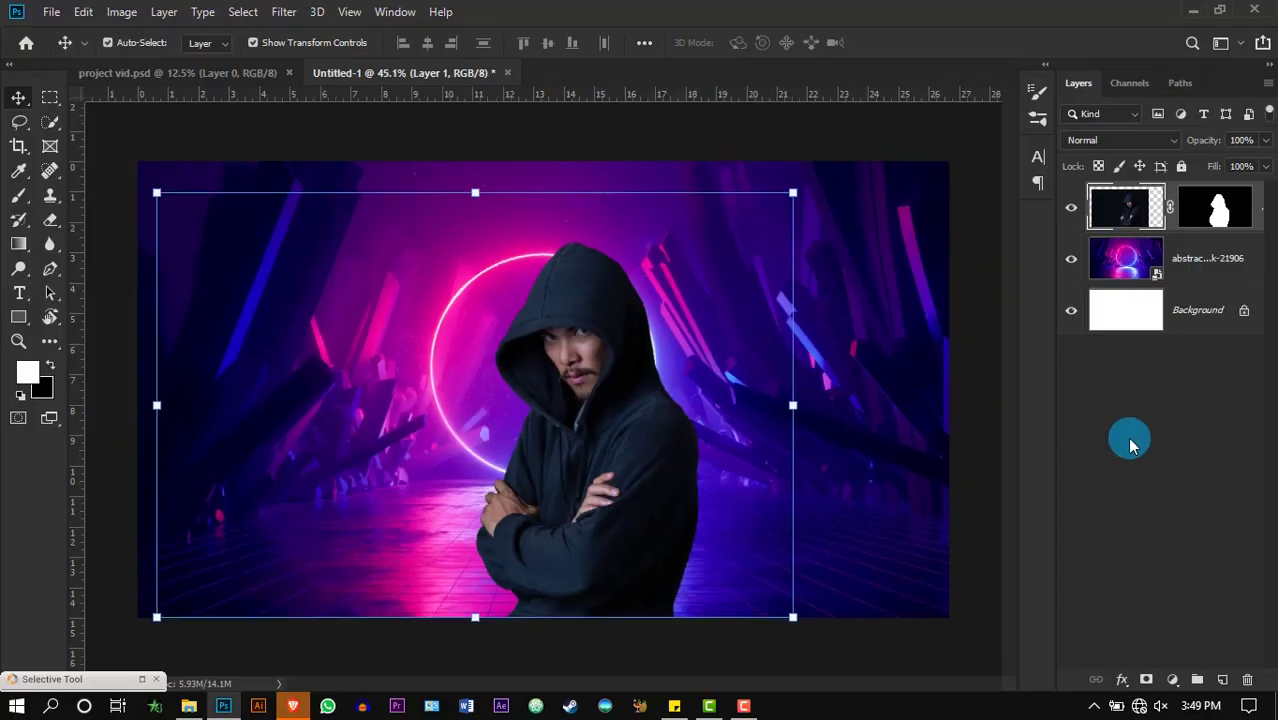
drag(640, 410, 591, 402)
drag(793, 194, 765, 165)
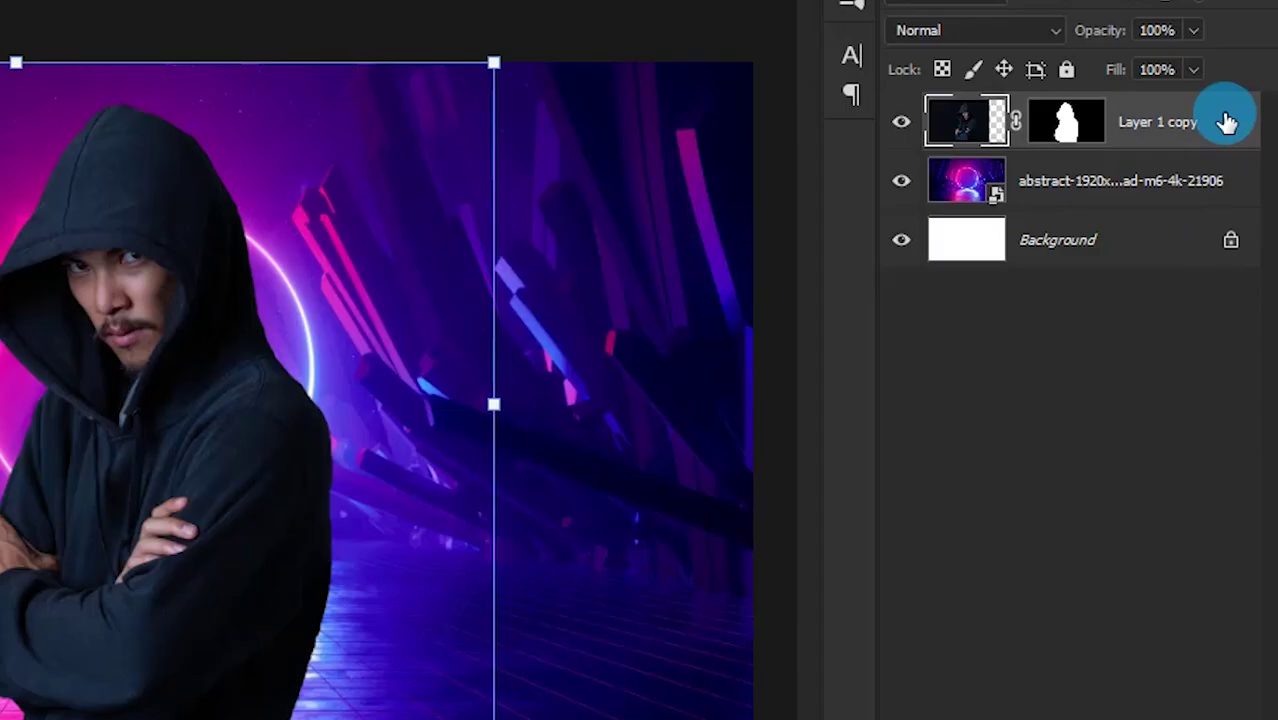
Duplicate the man's layer and apply the layer mask on the lower copy, Layer 1 copy.
key(ctrl+j)
right_click(1138, 249)
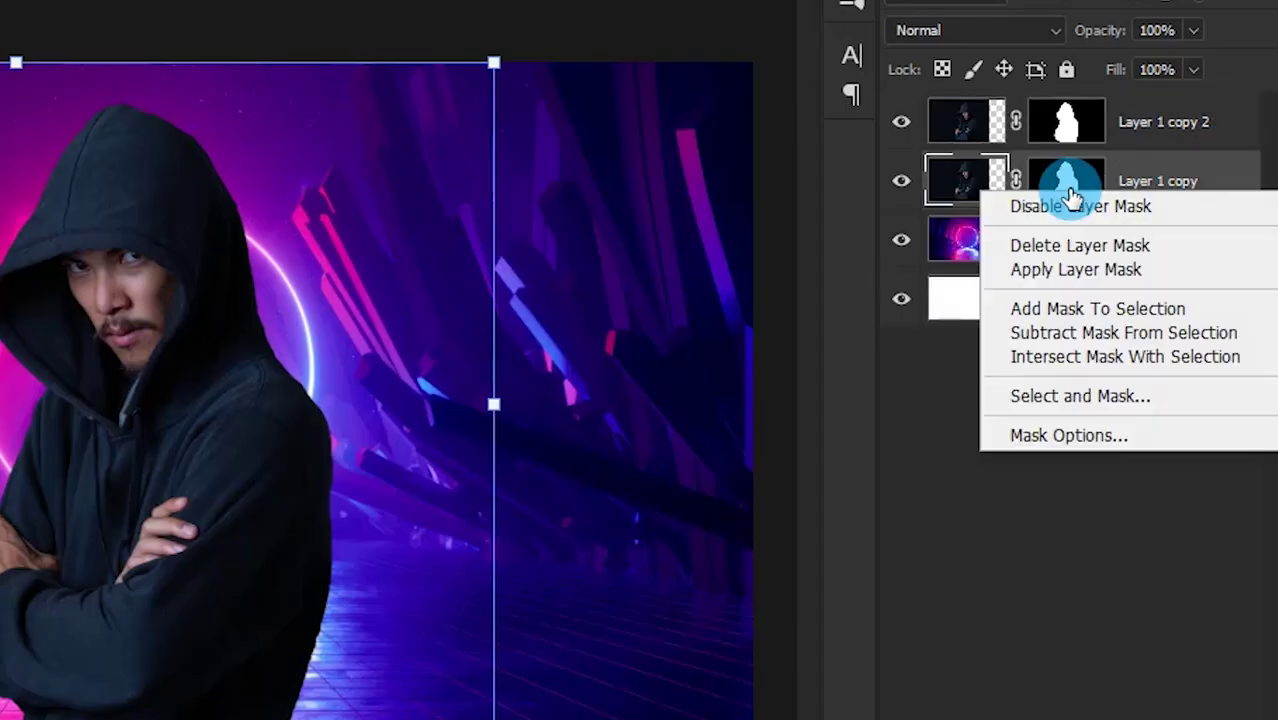
click(1171, 268)
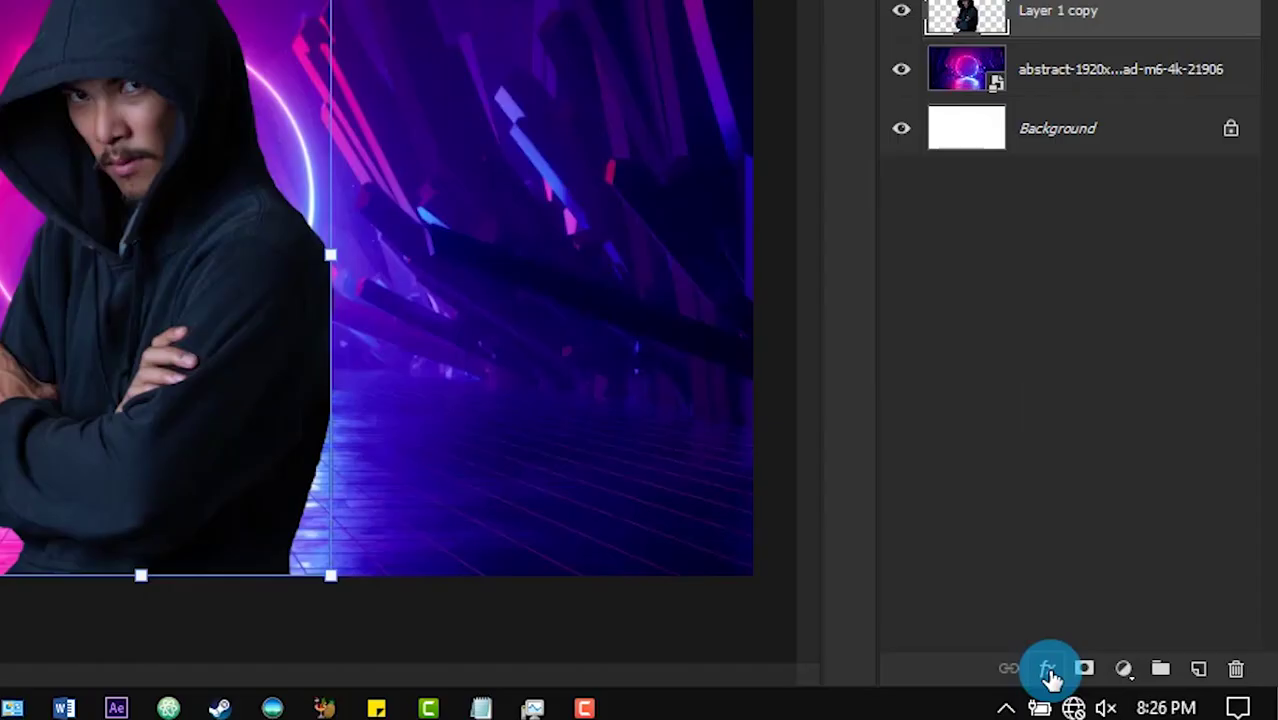
Add a white outside Stroke layer style with Normal blending and 100% opacity to Layer 1 copy.
click(1122, 679)
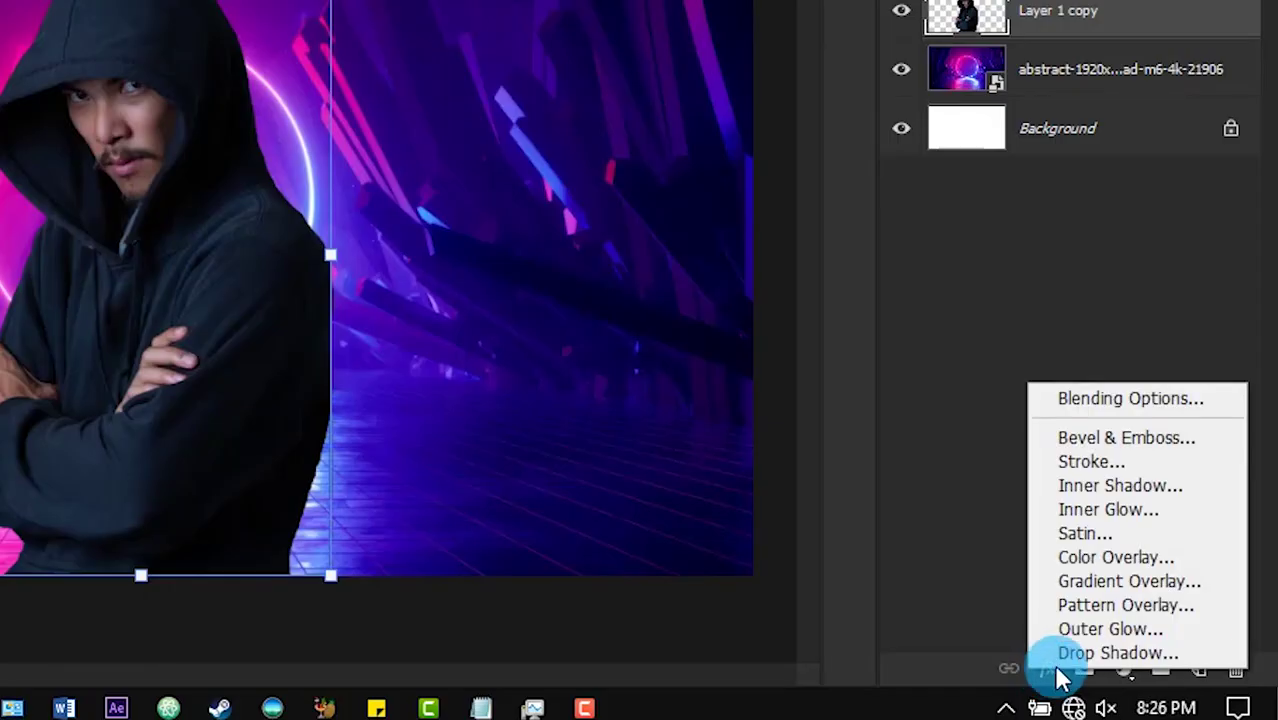
click(1150, 463)
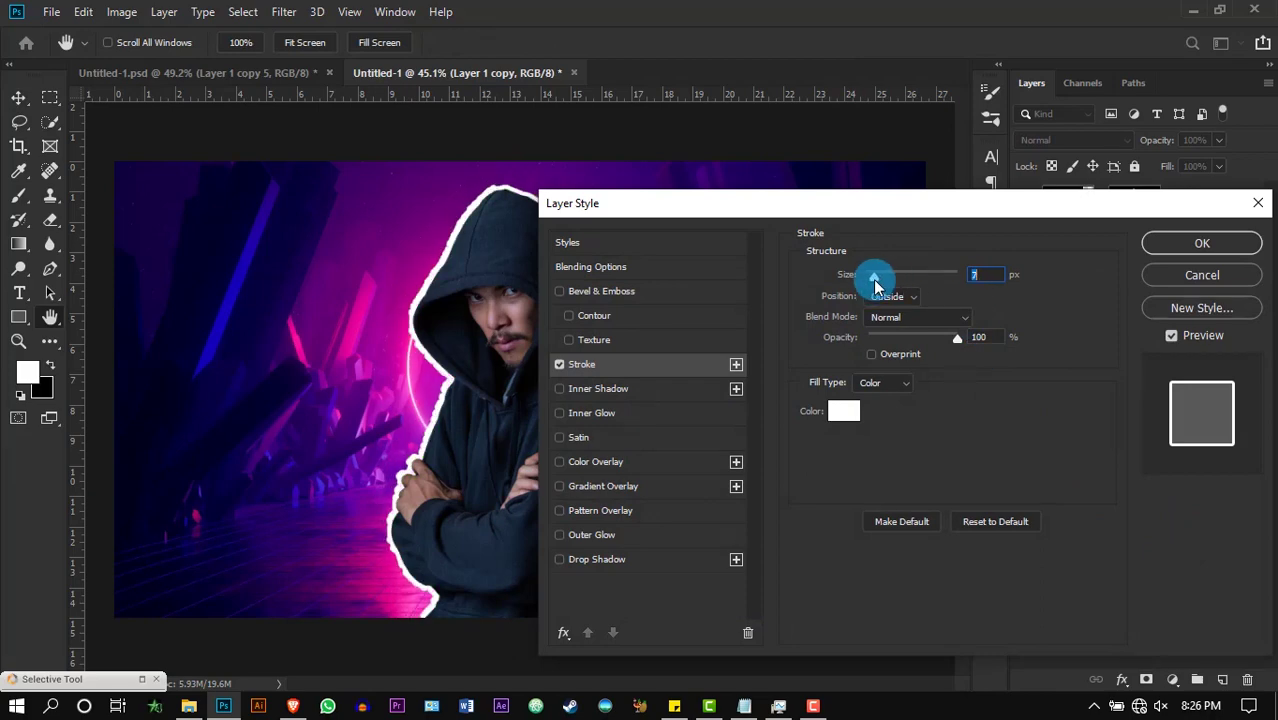
click(1203, 244)
Erase the bumpy stray edge pixels on Layer 1 copy along the hood, arms and lower sleeve with a size 9 eraser.
scroll(445, 208, up, 13)
key(e)
scroll(570, 130, up, 6)
drag(608, 142, 508, 243)
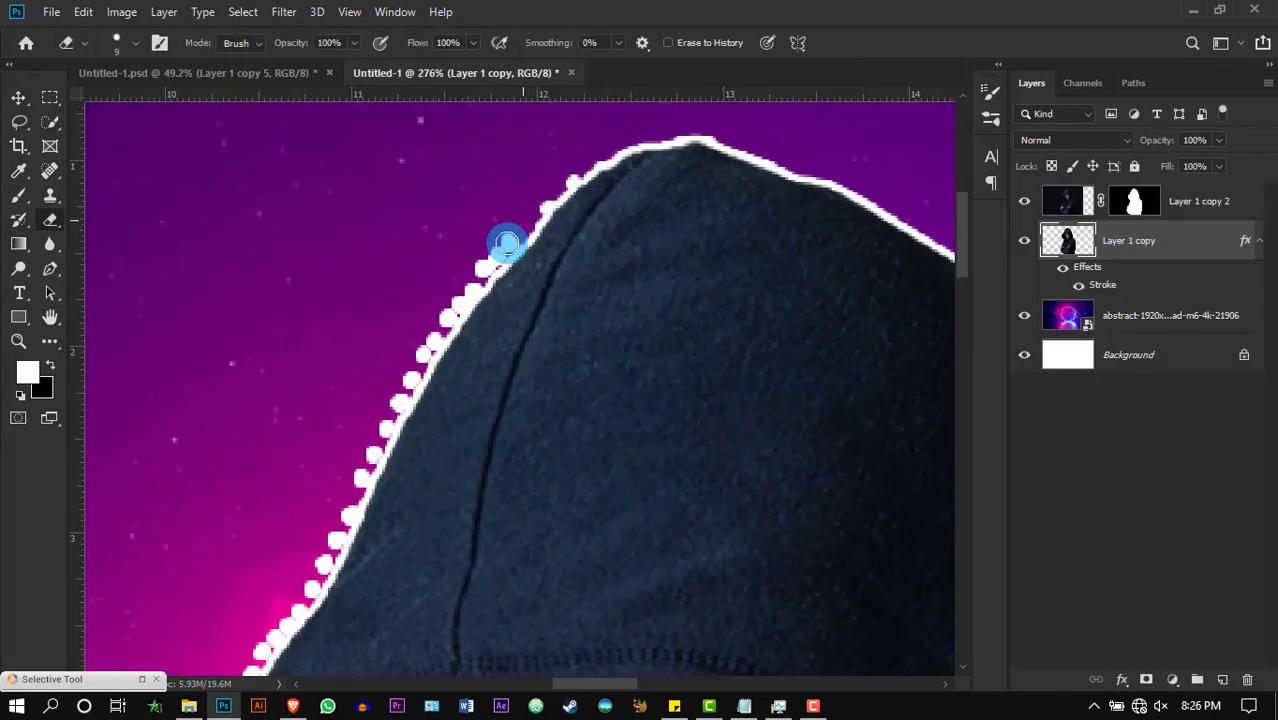
scroll(560, 200, down, 4)
scroll(590, 300, down, 4)
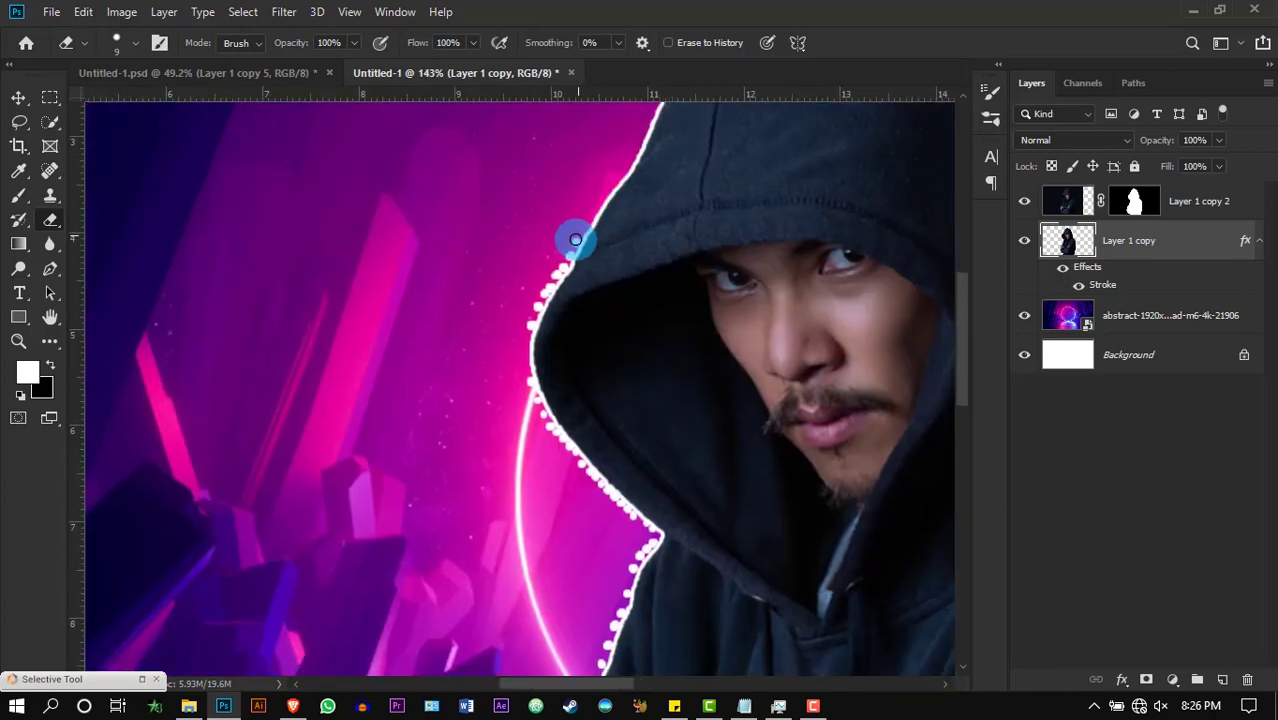
scroll(390, 245, up, 2)
mouse_move(441, 322)
mouse_down()
mouse_move(552, 437)
mouse_move(546, 500)
mouse_up()
drag(512, 576, 645, 165)
mouse_move(646, 176)
mouse_down()
mouse_move(611, 271)
mouse_move(534, 405)
mouse_move(690, 311)
mouse_up()
drag(665, 432, 402, 222)
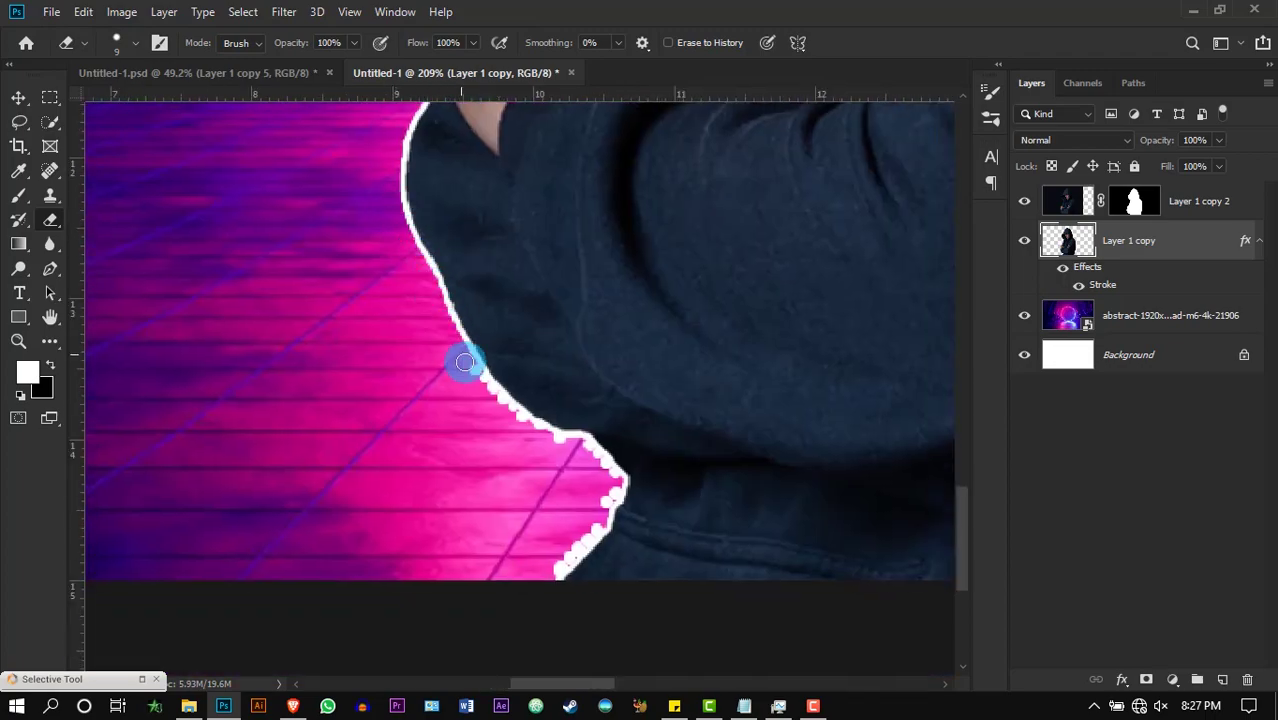
key(ctrl+0)
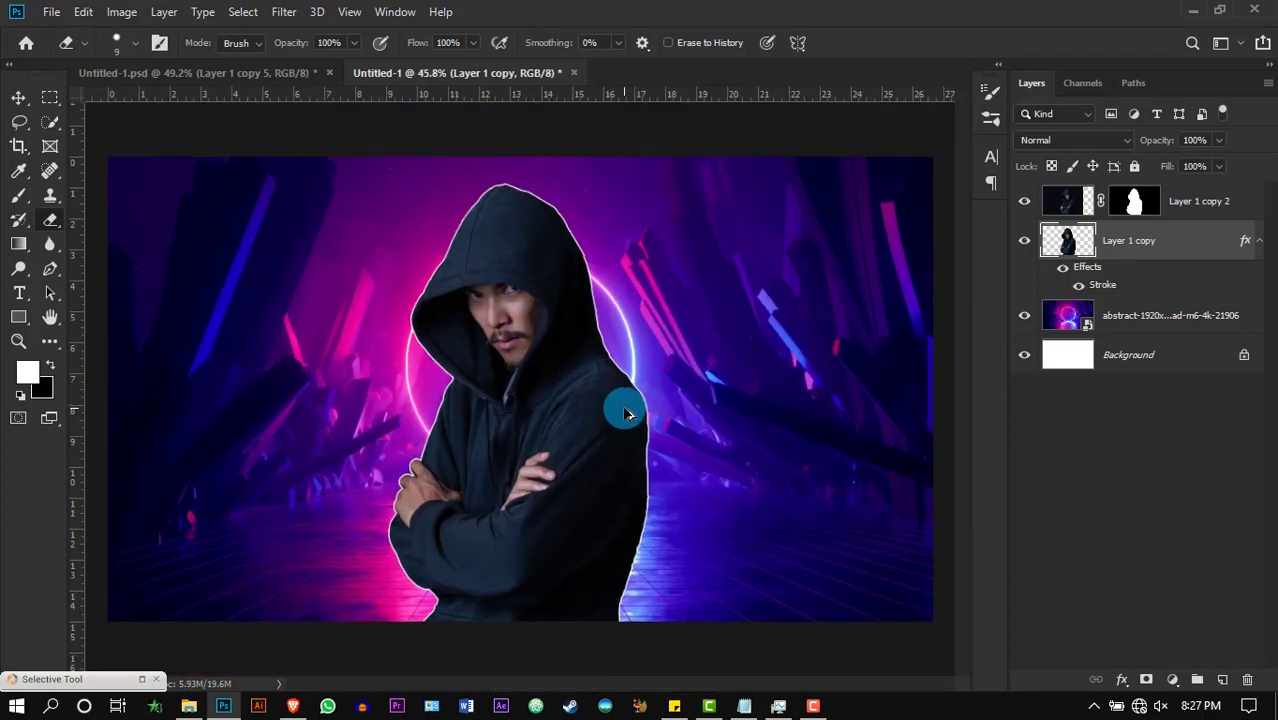
Rasterize the stroke style of Layer 1 copy and soften the layer with a low-radius Gaussian Blur.
right_click(1187, 249)
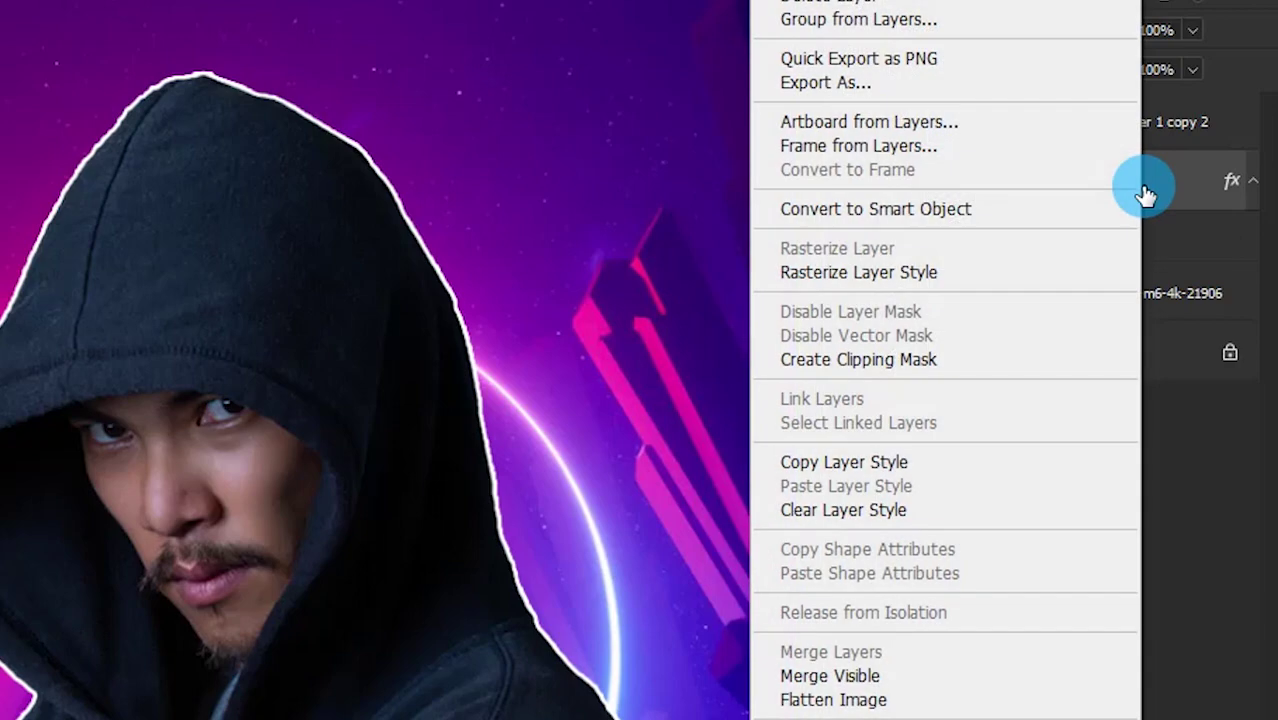
click(1002, 274)
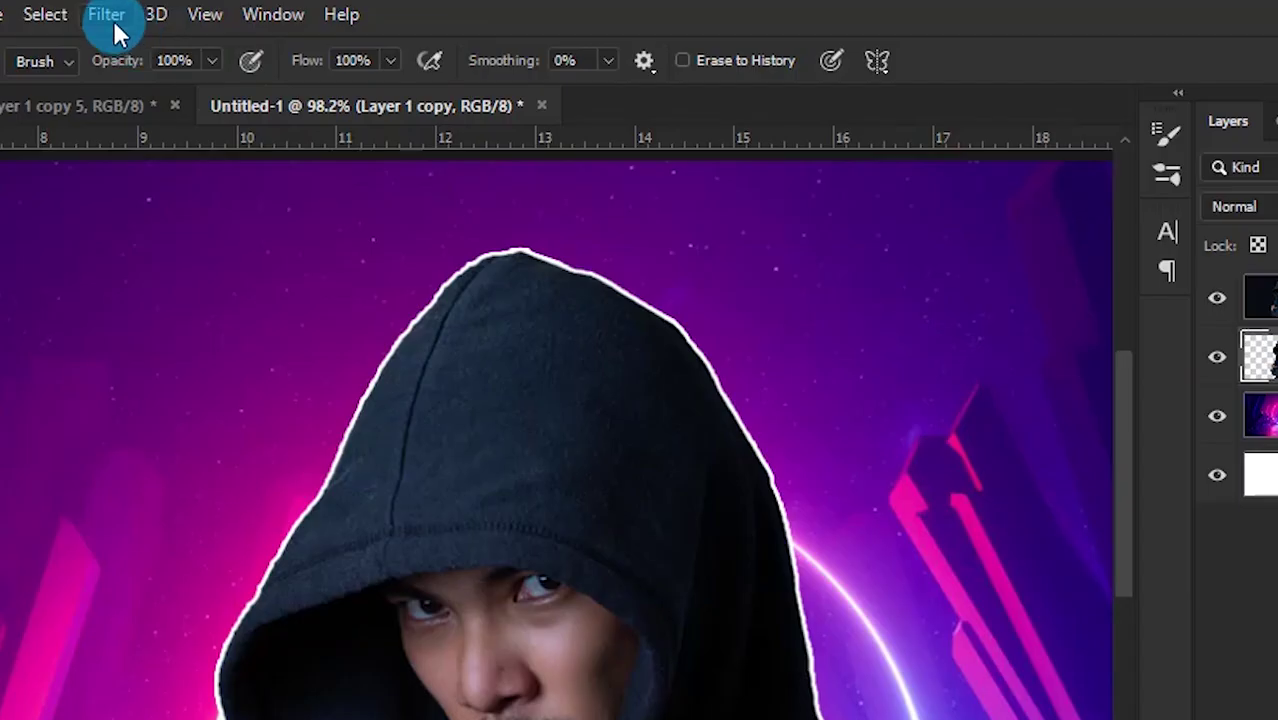
click(113, 26)
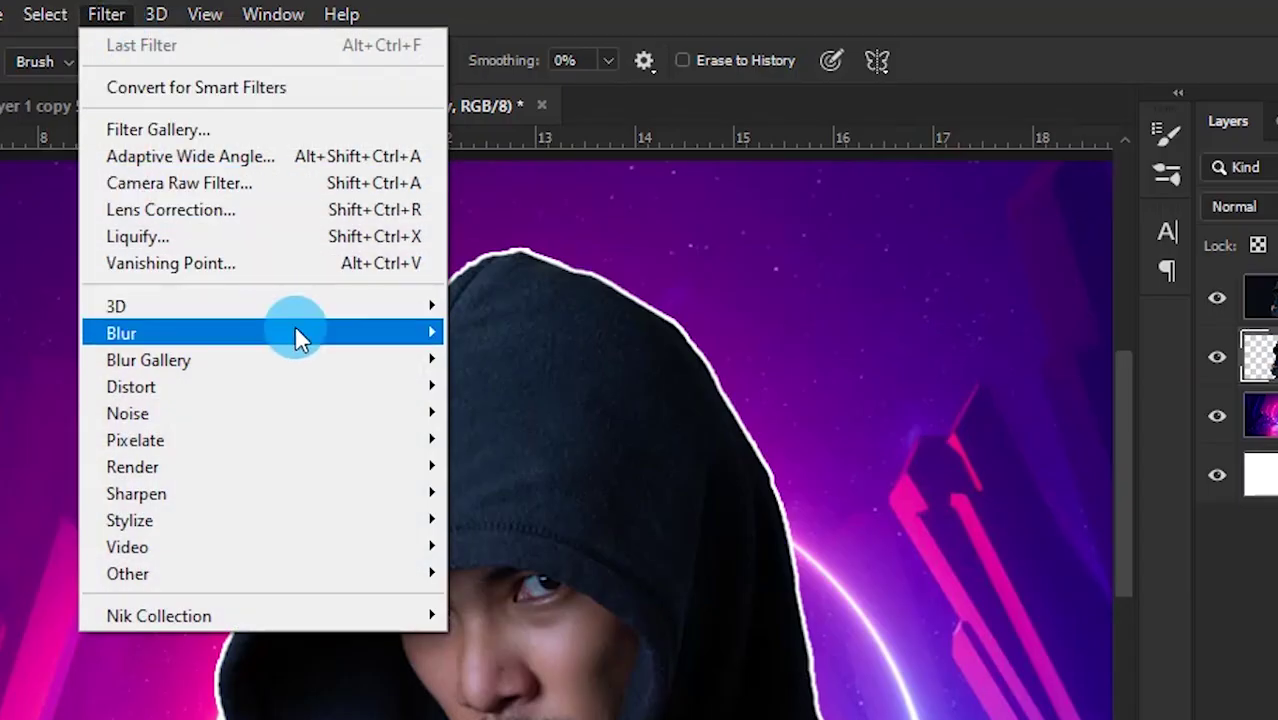
mouse_move(298, 337)
click(585, 439)
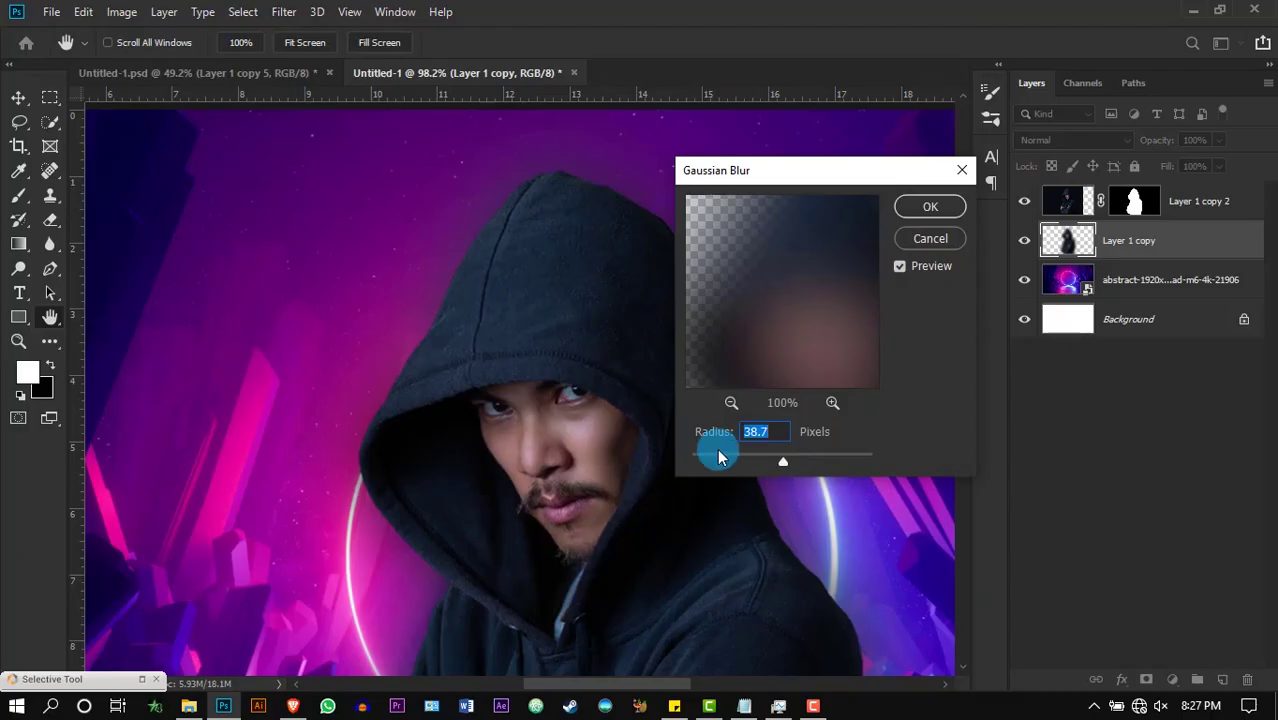
drag(718, 457, 710, 466)
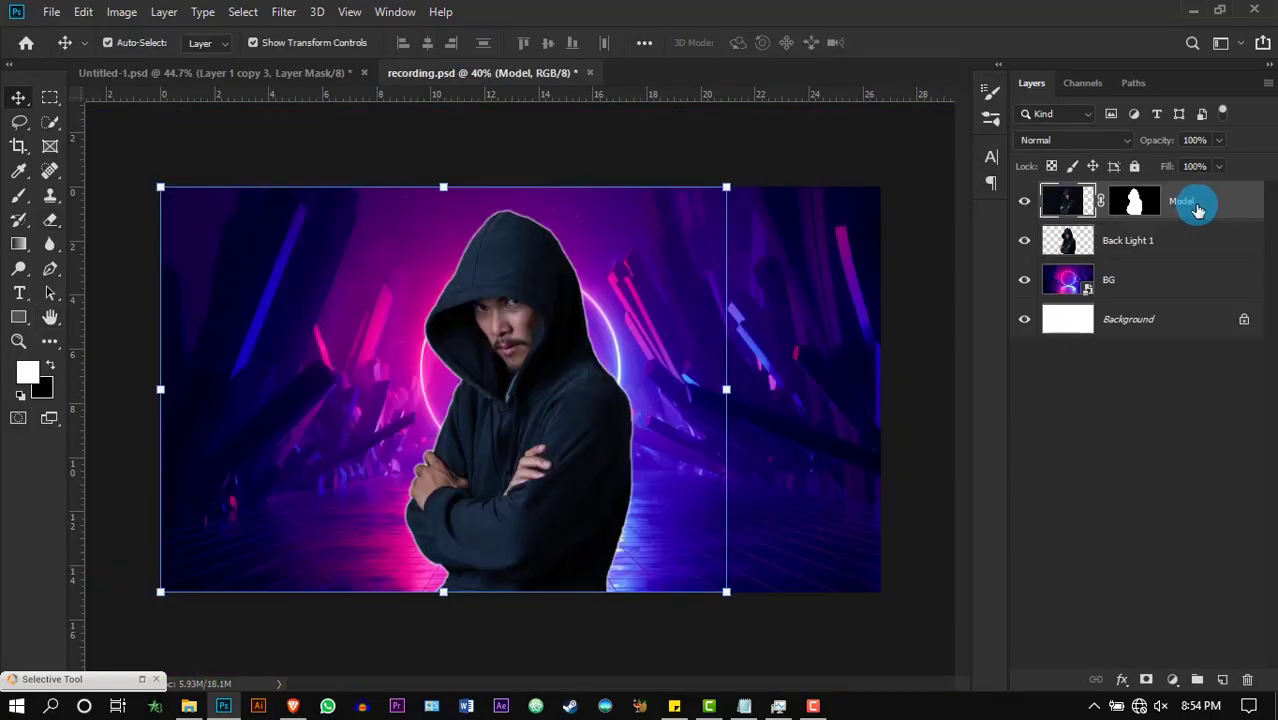
Apply the layer mask on the Model layer, duplicate the layer and name the copy Back Light 2.
right_click(1135, 204)
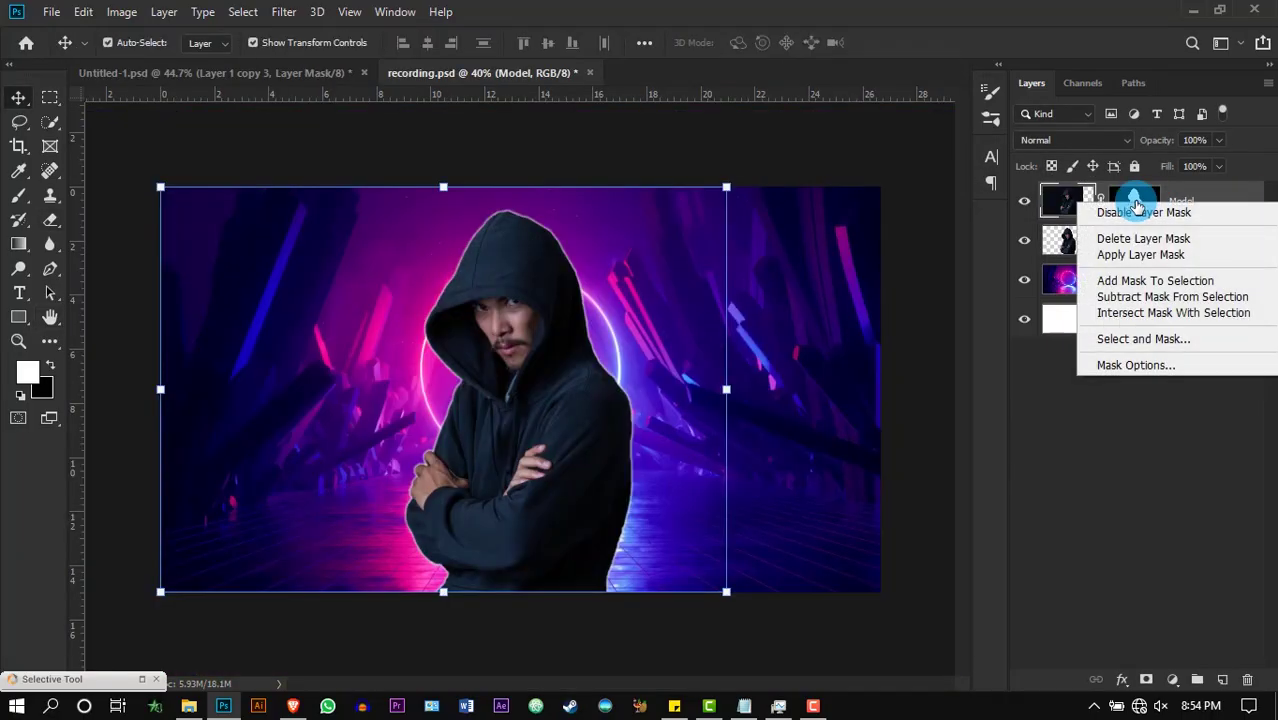
click(1218, 257)
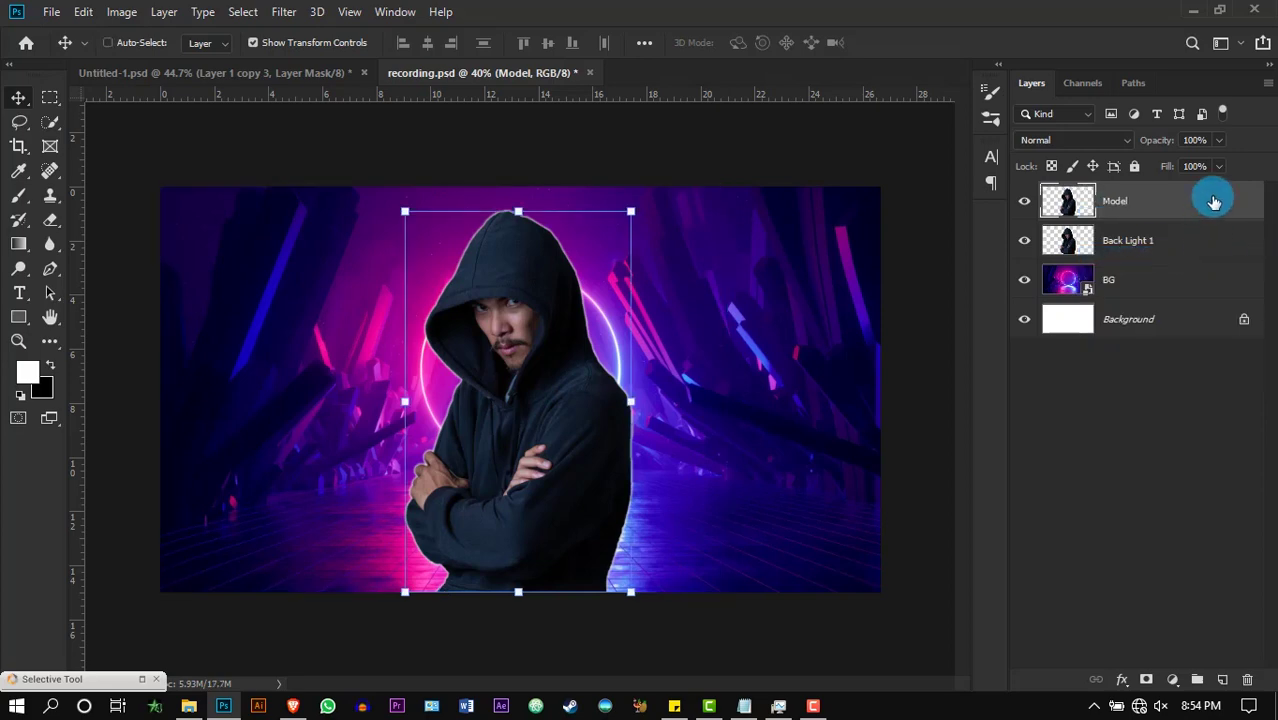
key(ctrl+j)
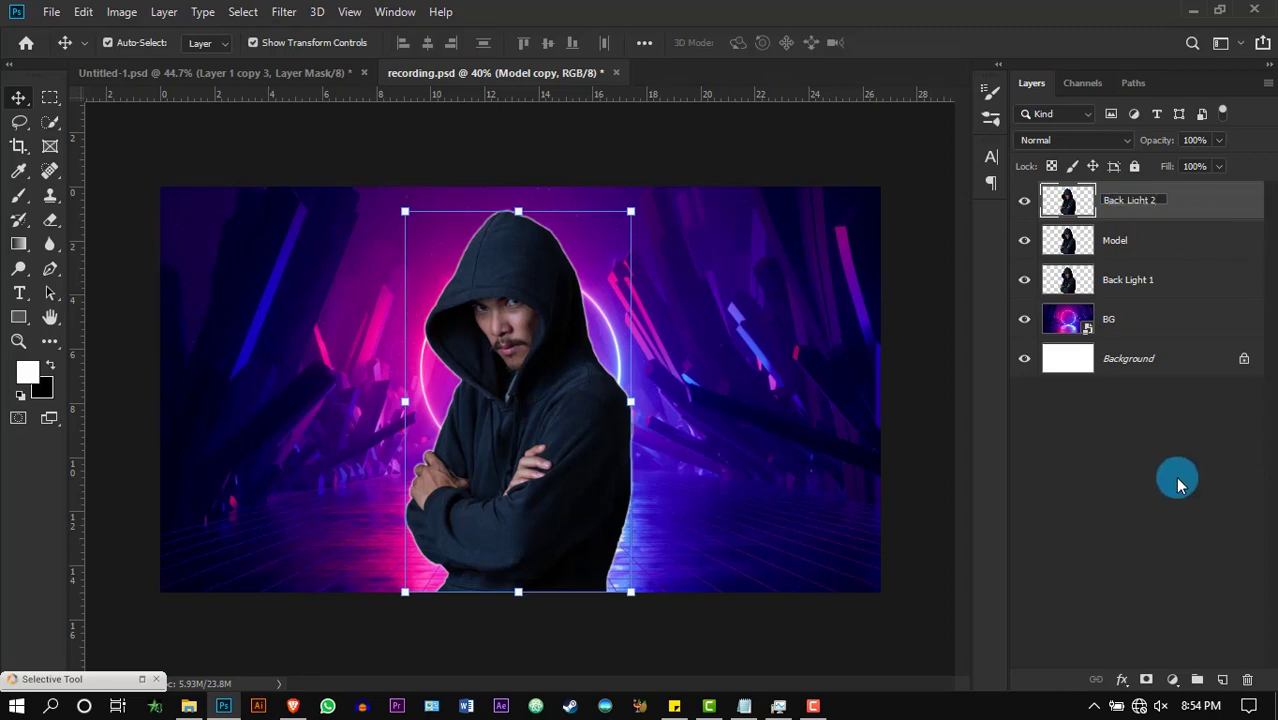
key(Return)
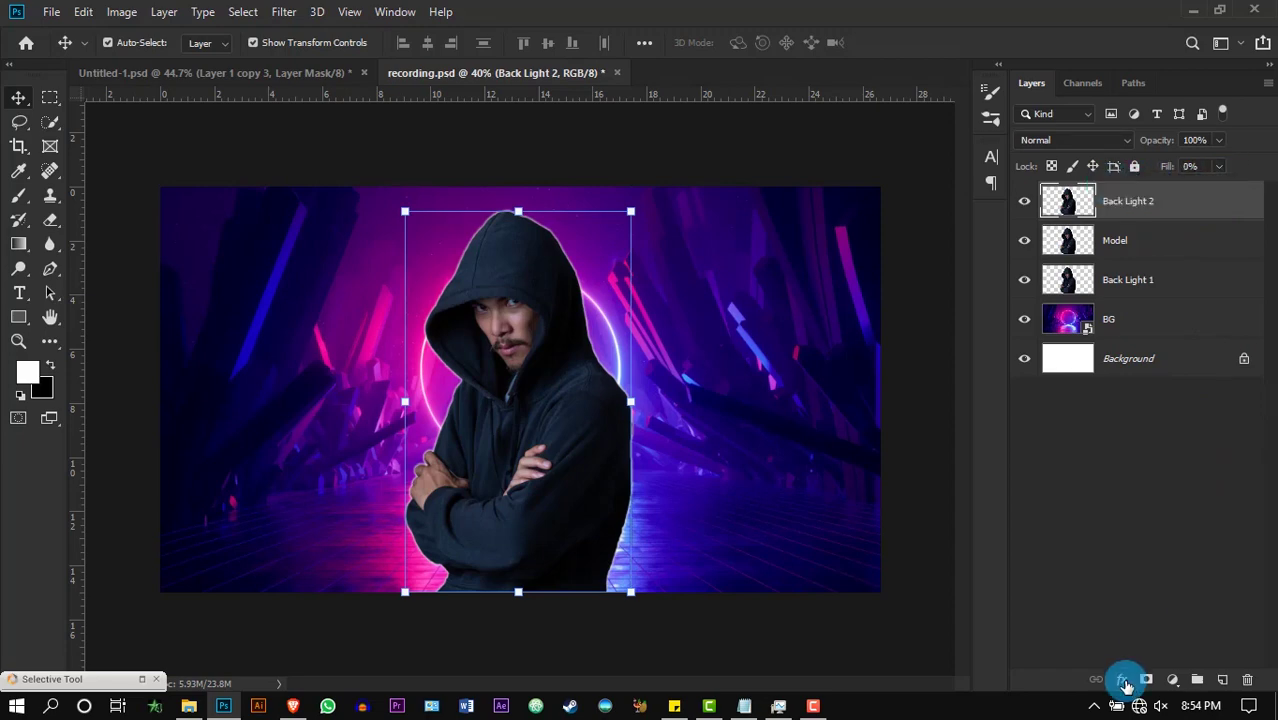
Add a white 8 px inside Stroke to the Back Light 2 layer with Normal blending and 100% opacity.
click(1122, 679)
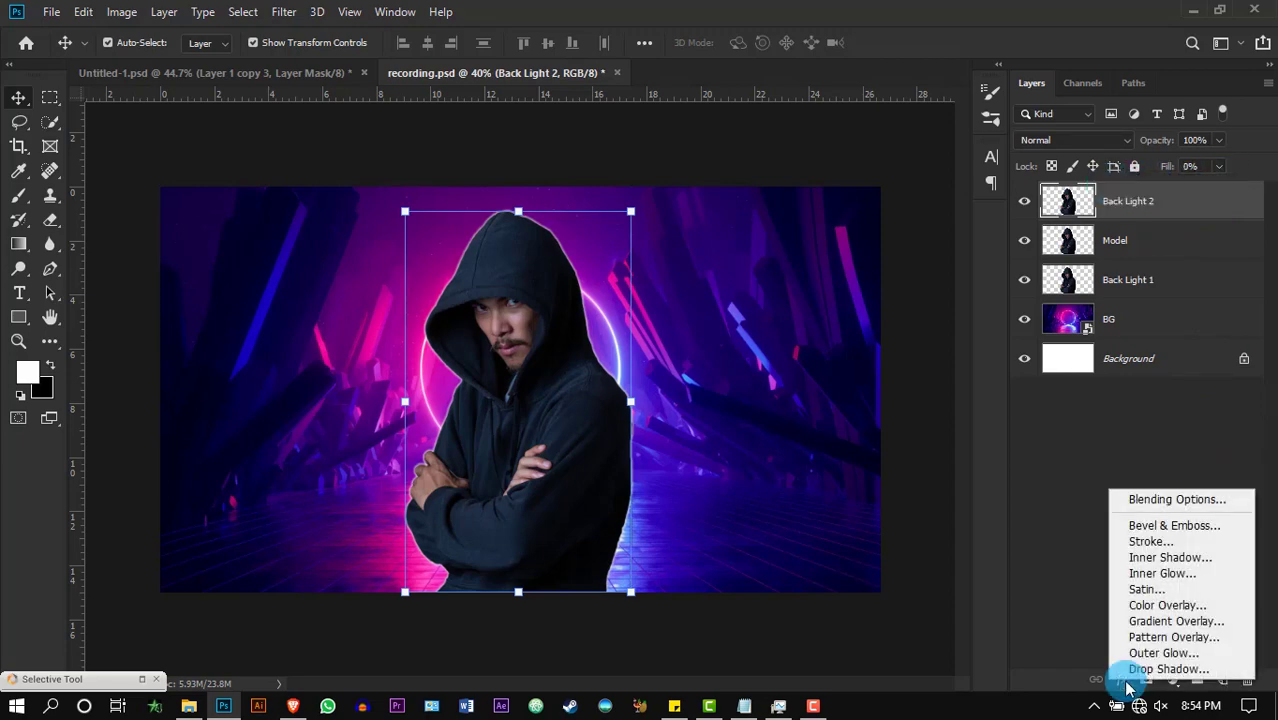
click(1152, 542)
drag(784, 225, 935, 250)
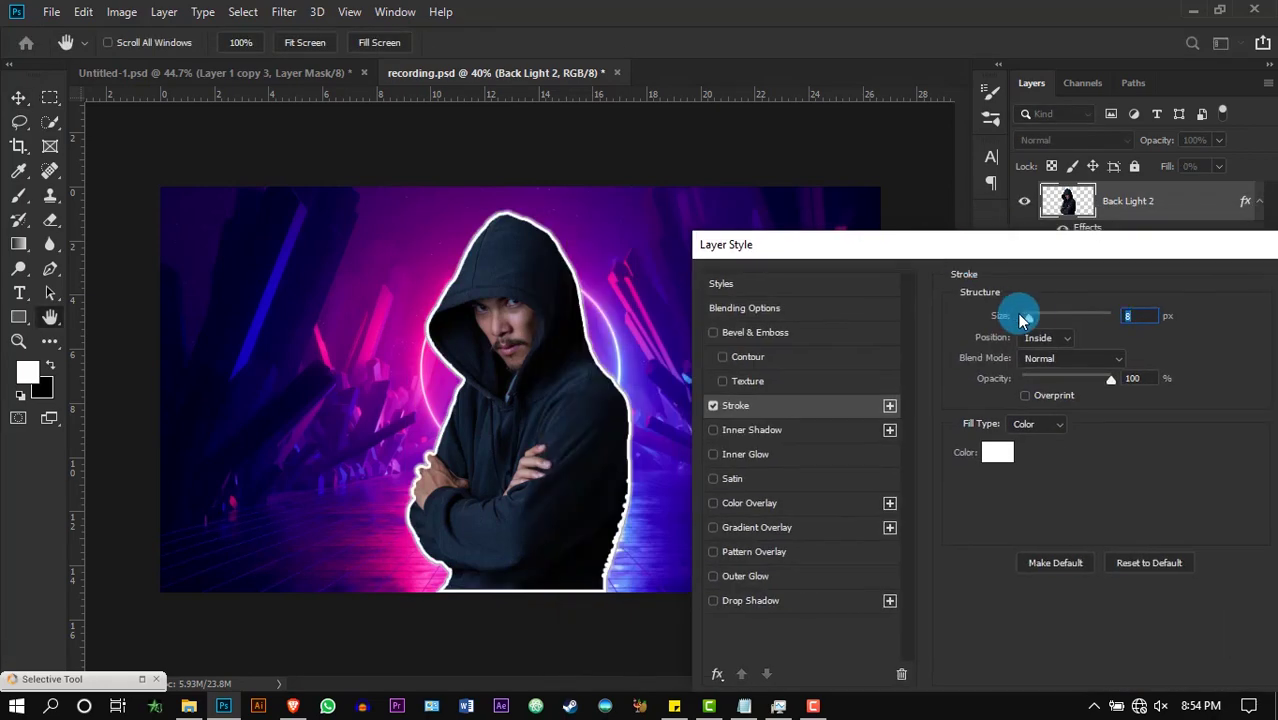
mouse_move(1022, 316)
mouse_down()
mouse_move(1061, 313)
mouse_move(1028, 316)
mouse_up()
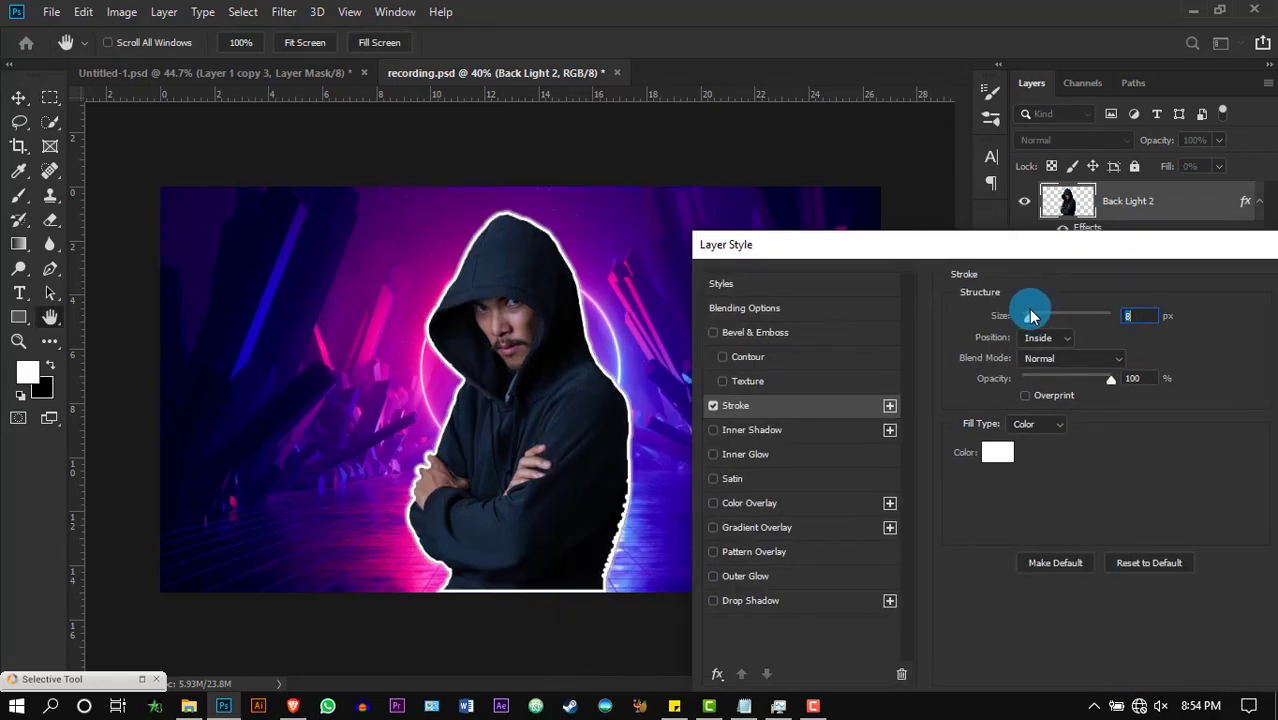
click(1064, 340)
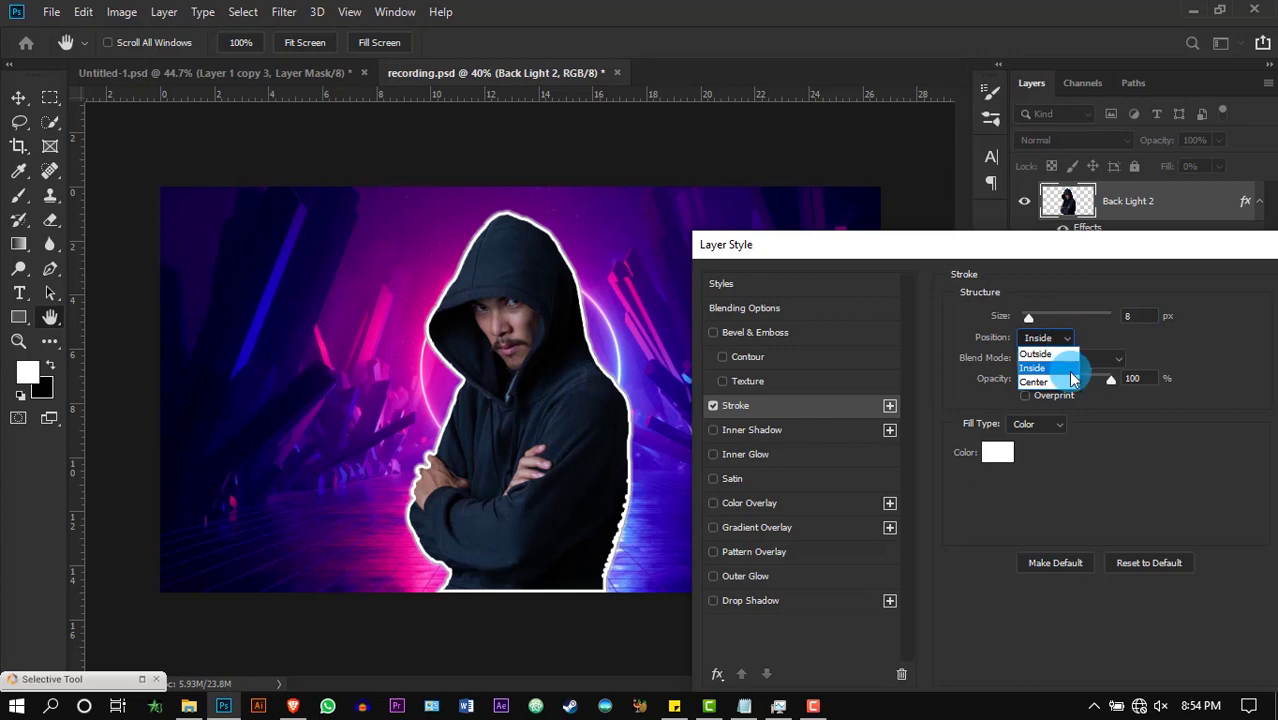
click(1035, 368)
drag(1172, 246, 965, 240)
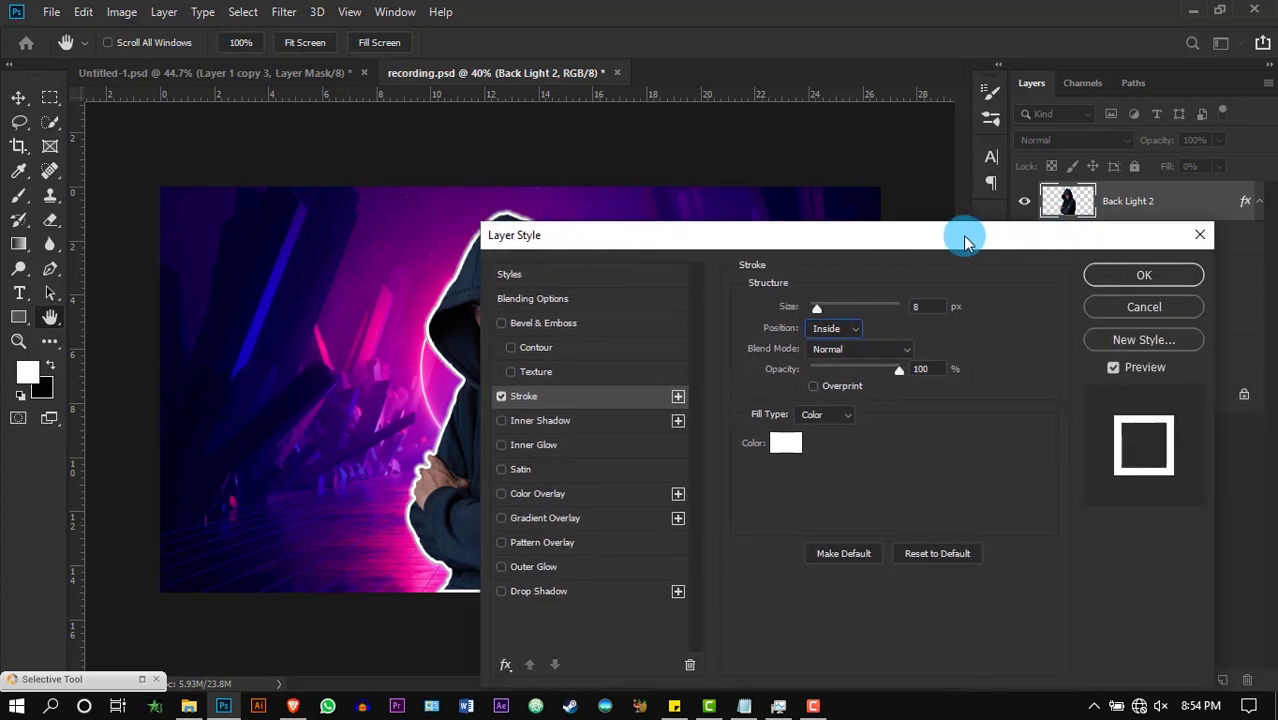
click(1137, 278)
Rasterize the stroke layer style of Back Light 2.
right_click(1196, 201)
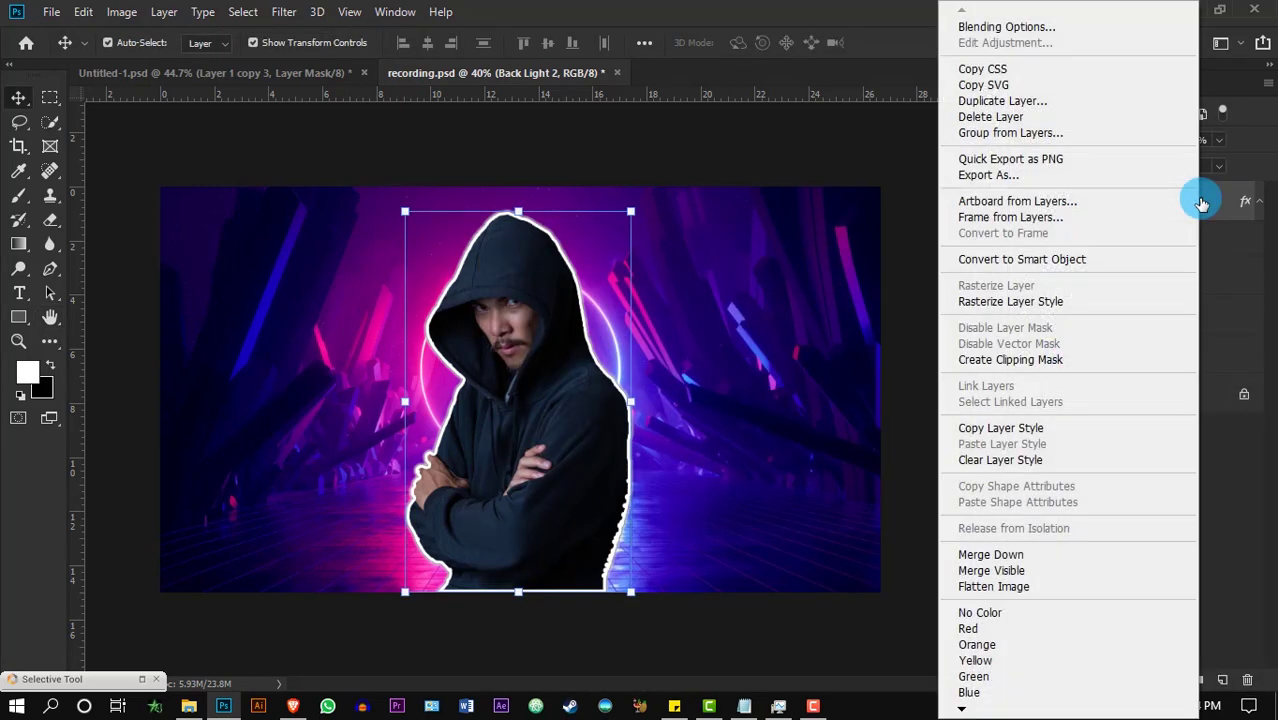
click(1090, 297)
scroll(579, 205, up, 2)
mouse_move(579, 205)
mouse_down()
mouse_move(507, 194)
mouse_move(513, 222)
mouse_up()
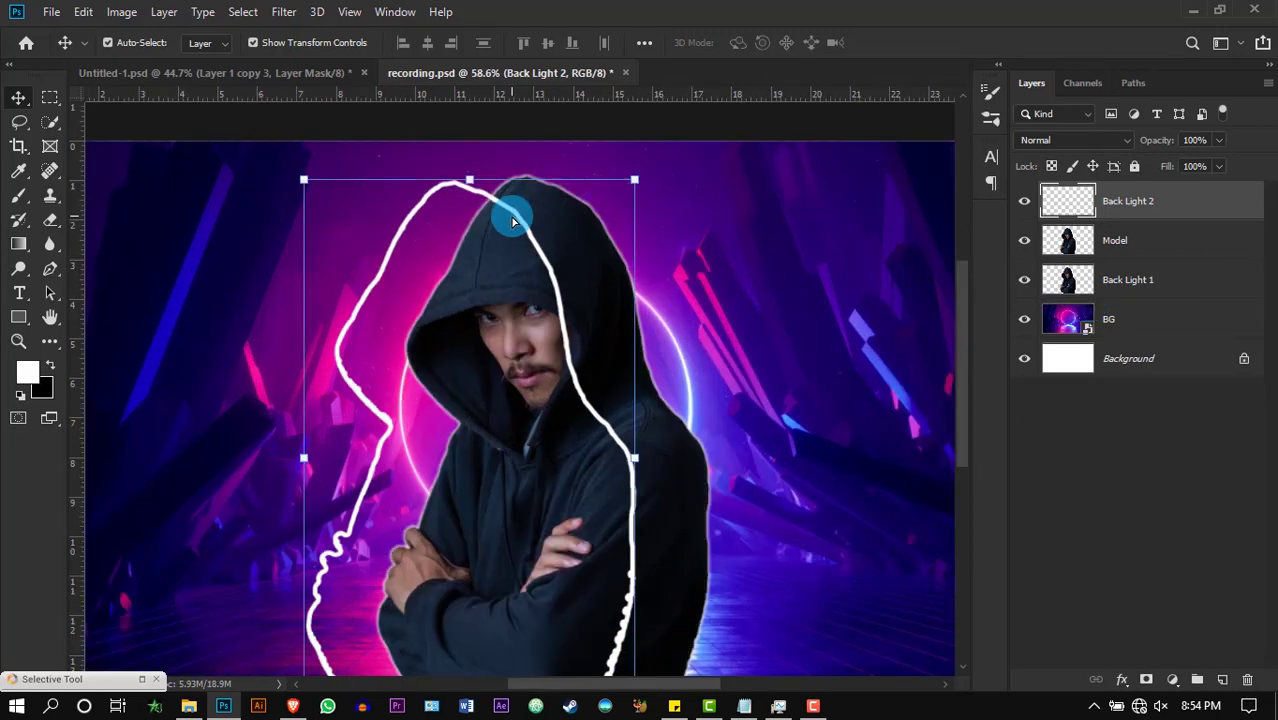
key(ctrl+z)
Thin the white outline on Back Light 2 from the hood down to the lower hem by erasing its inner edge with a 0% hardness eraser.
key(e)
scroll(465, 200, up, 5)
right_click(479, 226)
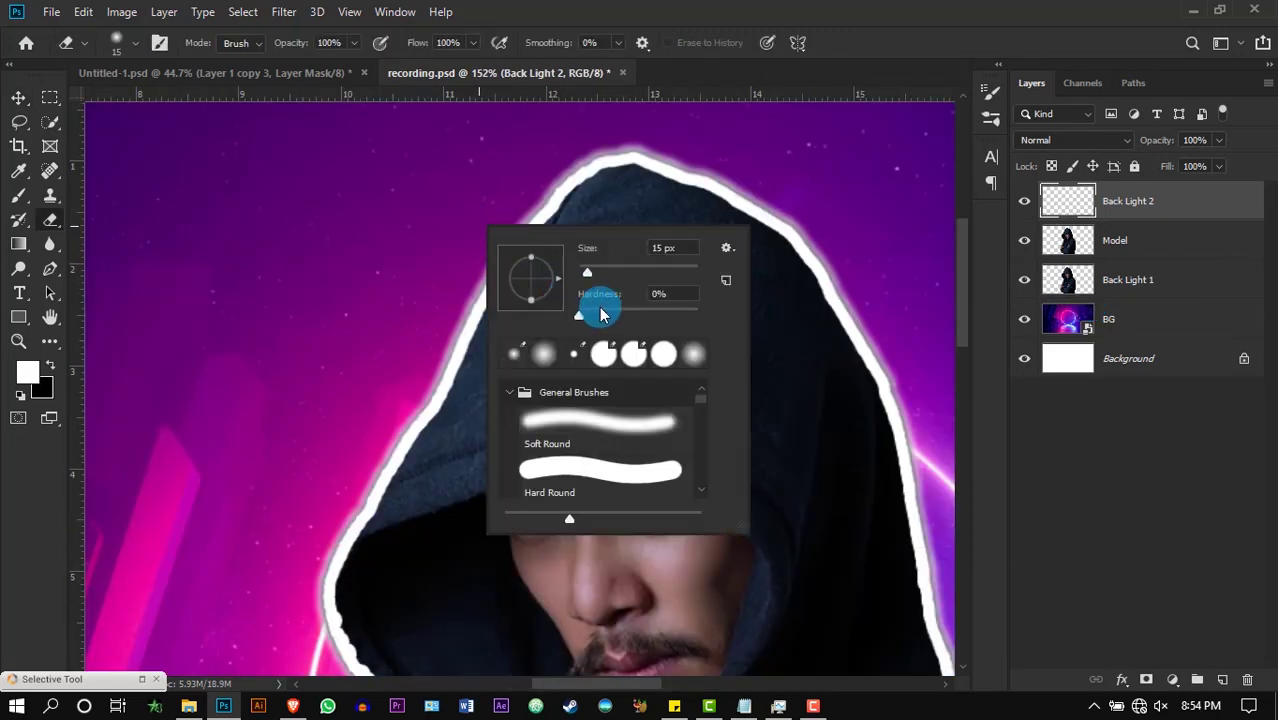
click(660, 294)
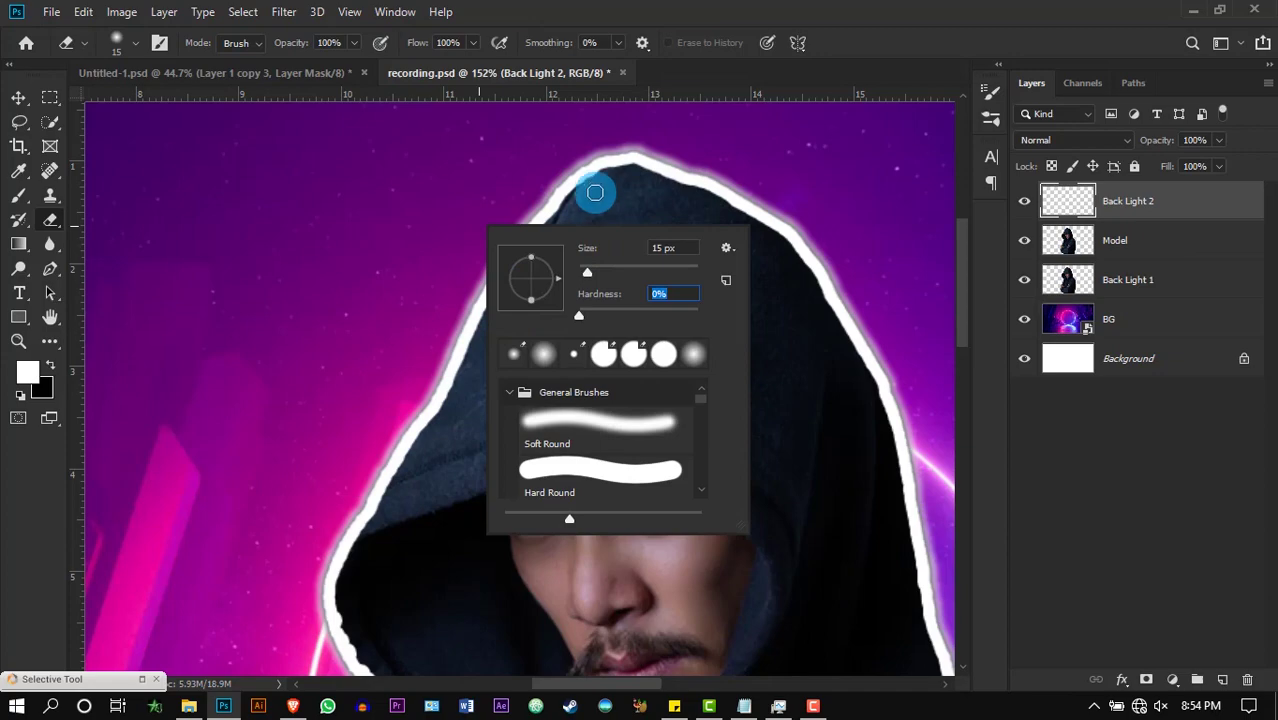
key(Return)
drag(530, 244, 384, 518)
drag(384, 518, 550, 228)
mouse_move(550, 228)
mouse_down()
mouse_move(608, 448)
mouse_move(562, 220)
mouse_move(430, 560)
mouse_up()
scroll(608, 448, up, 5)
mouse_move(400, 640)
mouse_down()
mouse_move(589, 370)
mouse_move(480, 545)
mouse_move(560, 120)
mouse_up()
scroll(589, 370, up, 3)
mouse_move(485, 140)
mouse_down()
mouse_move(459, 297)
mouse_move(670, 620)
mouse_up()
mouse_move(680, 640)
mouse_down()
mouse_move(325, 317)
mouse_move(478, 565)
mouse_up()
scroll(300, 593, down, 10)
mouse_move(400, 598)
mouse_down()
mouse_move(345, 594)
mouse_move(720, 595)
mouse_up()
Erase the inner edge of the outline along the hem corner, the blue-lit sleeve and shoulder, reducing the soft eraser from size 25 to 15.
scroll(740, 596, up, 10)
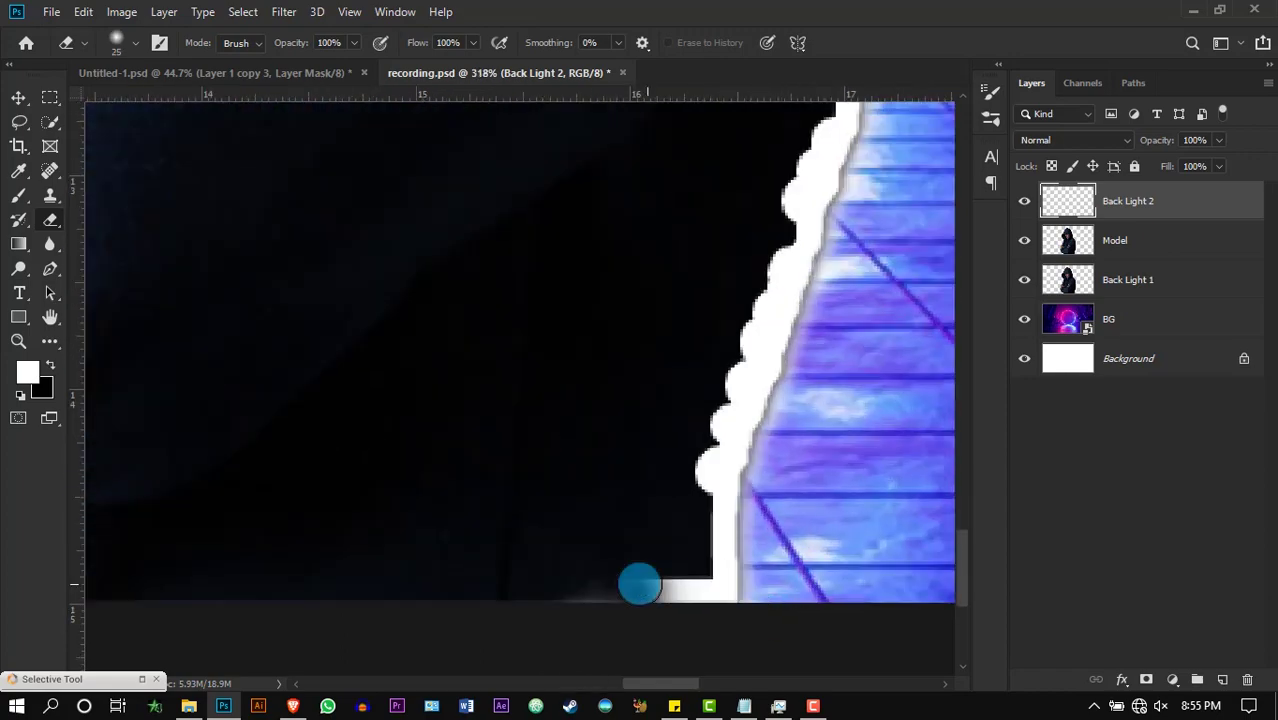
drag(639, 583, 730, 285)
mouse_move(736, 279)
mouse_down()
mouse_move(613, 362)
mouse_move(582, 525)
mouse_up()
drag(625, 450, 661, 364)
drag(700, 130, 610, 660)
drag(636, 351, 640, 240)
key(bracketleft)
key(bracketleft)
drag(630, 180, 650, 540)
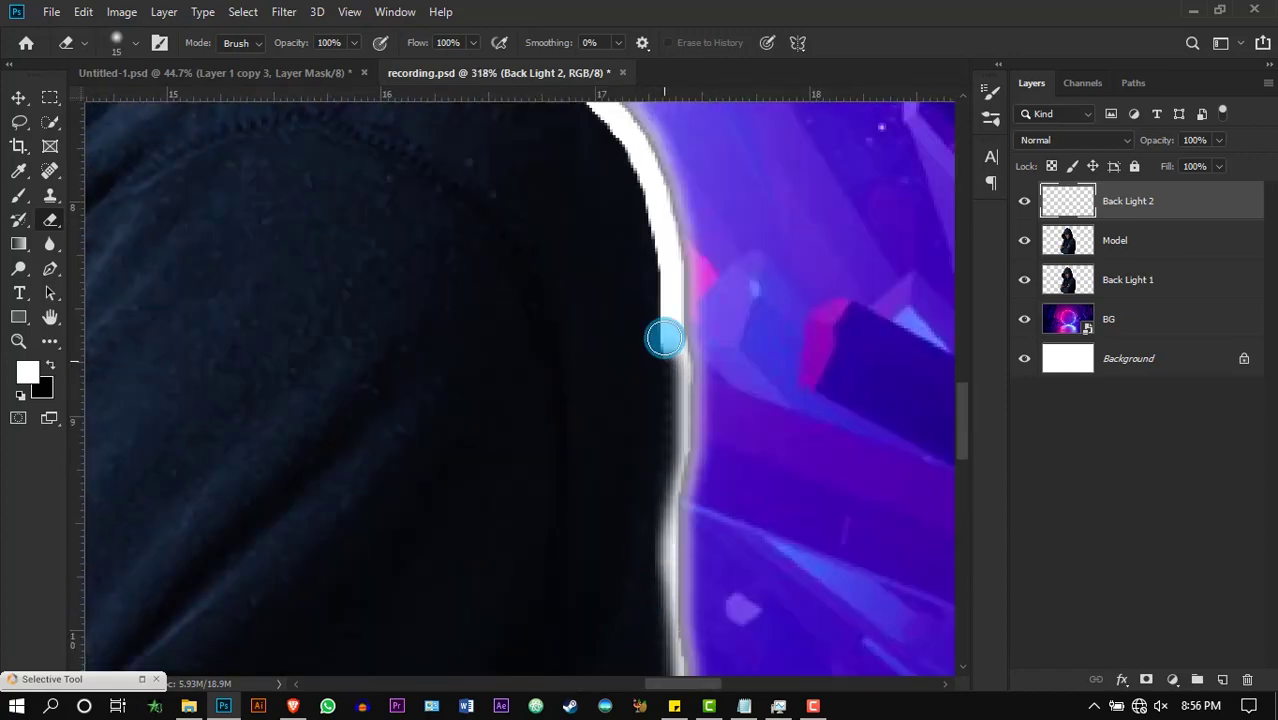
drag(665, 337, 575, 130)
drag(465, 145, 640, 630)
drag(430, 200, 600, 565)
scroll(597, 259, down, 3)
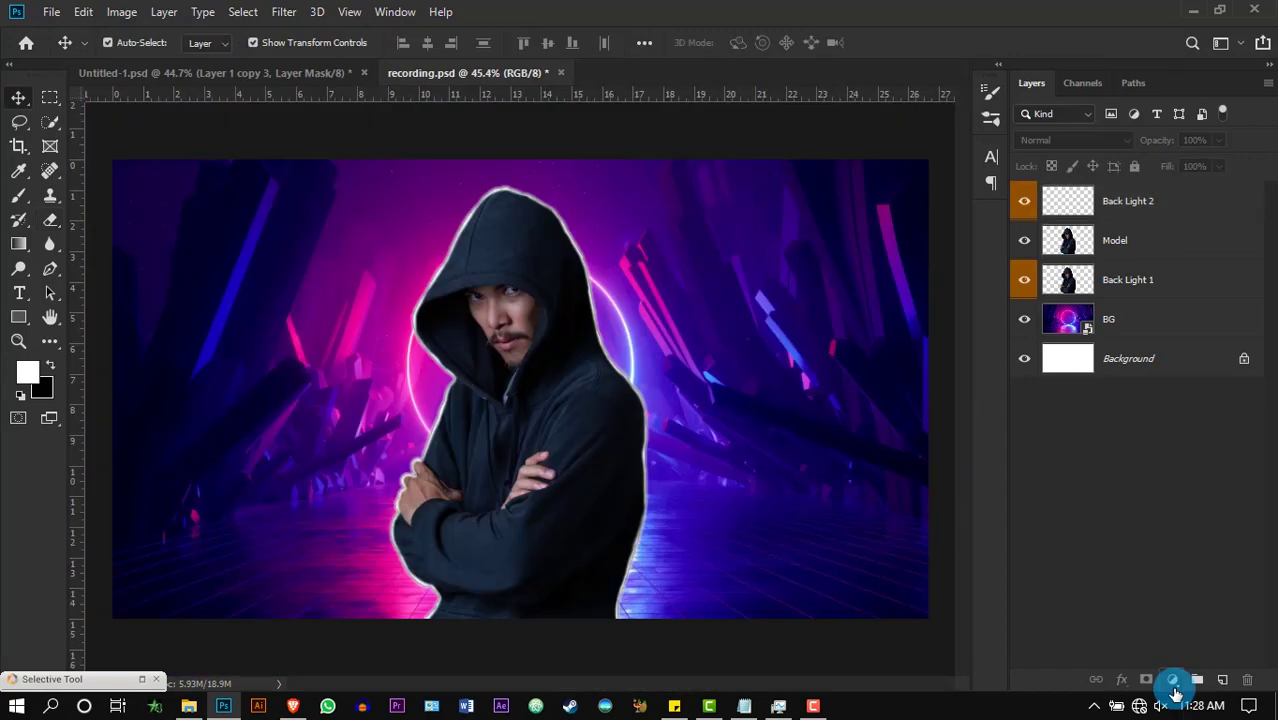
Add a Color Balance adjustment clipped to Model, below Back Light 2, with midtones Cyan-Red +36 and Magenta-Green -100.
click(1172, 680)
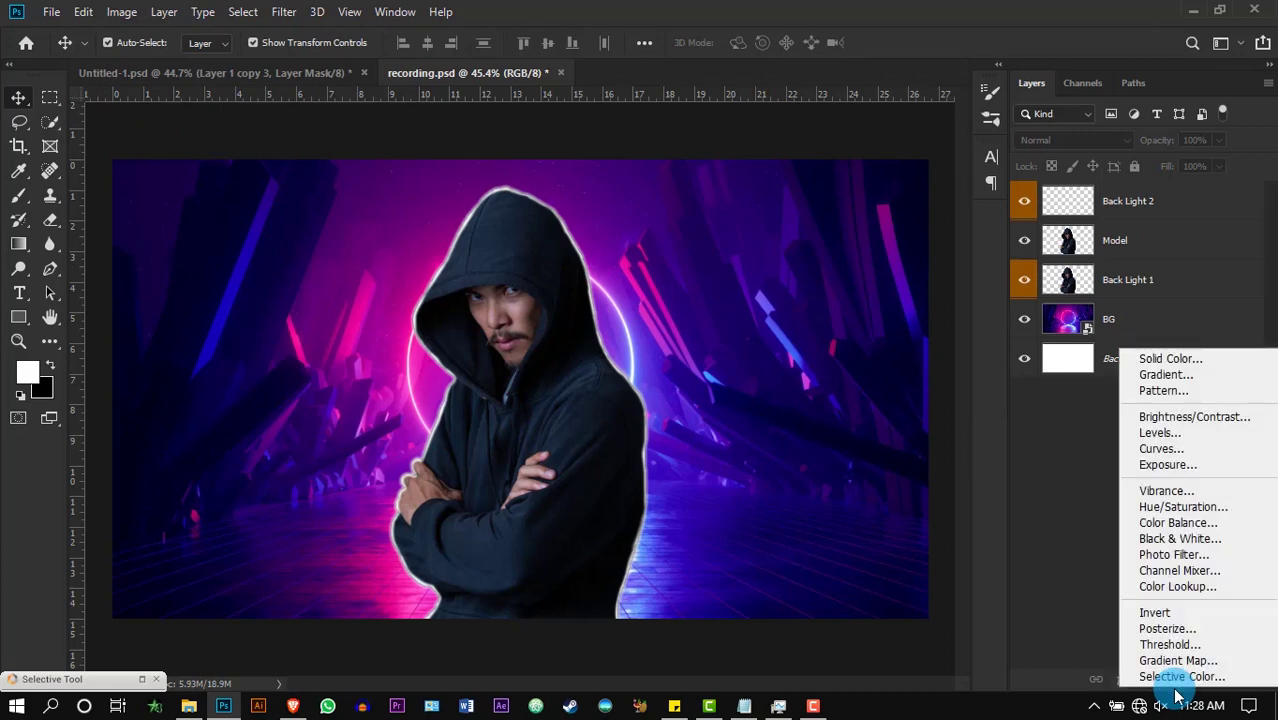
click(1244, 522)
drag(1205, 208, 1216, 243)
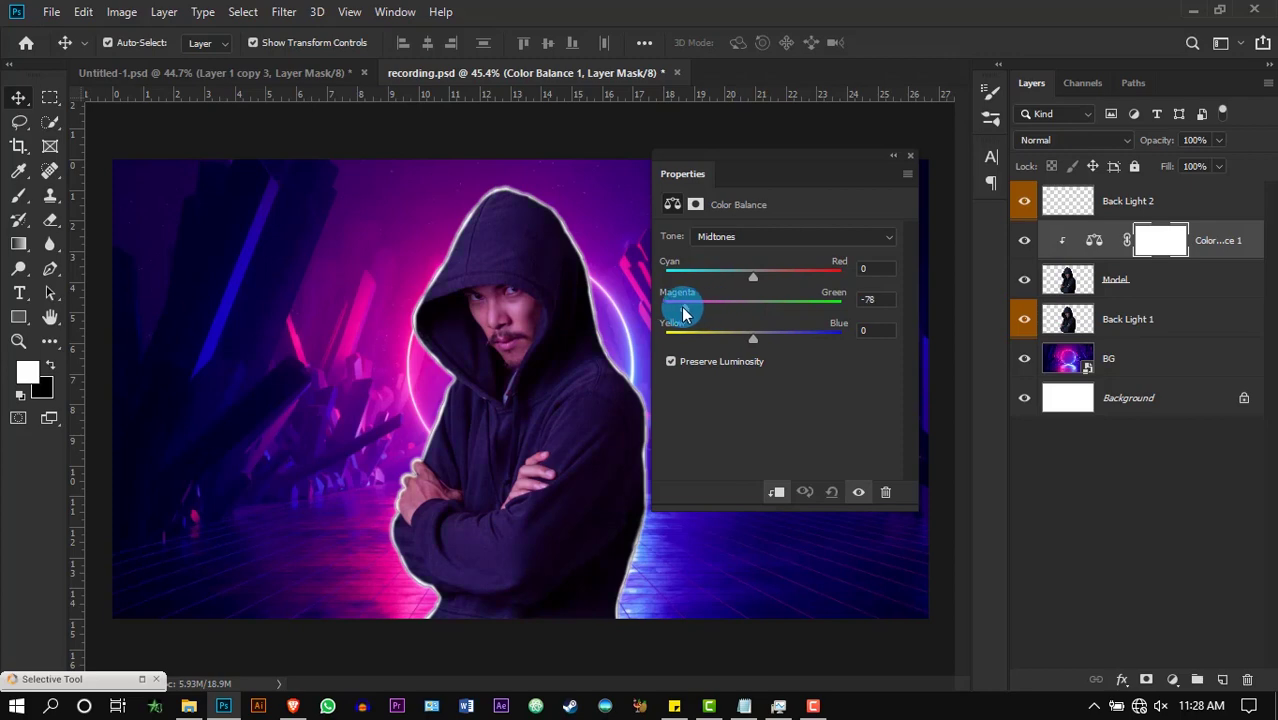
drag(677, 313, 664, 310)
drag(753, 276, 779, 283)
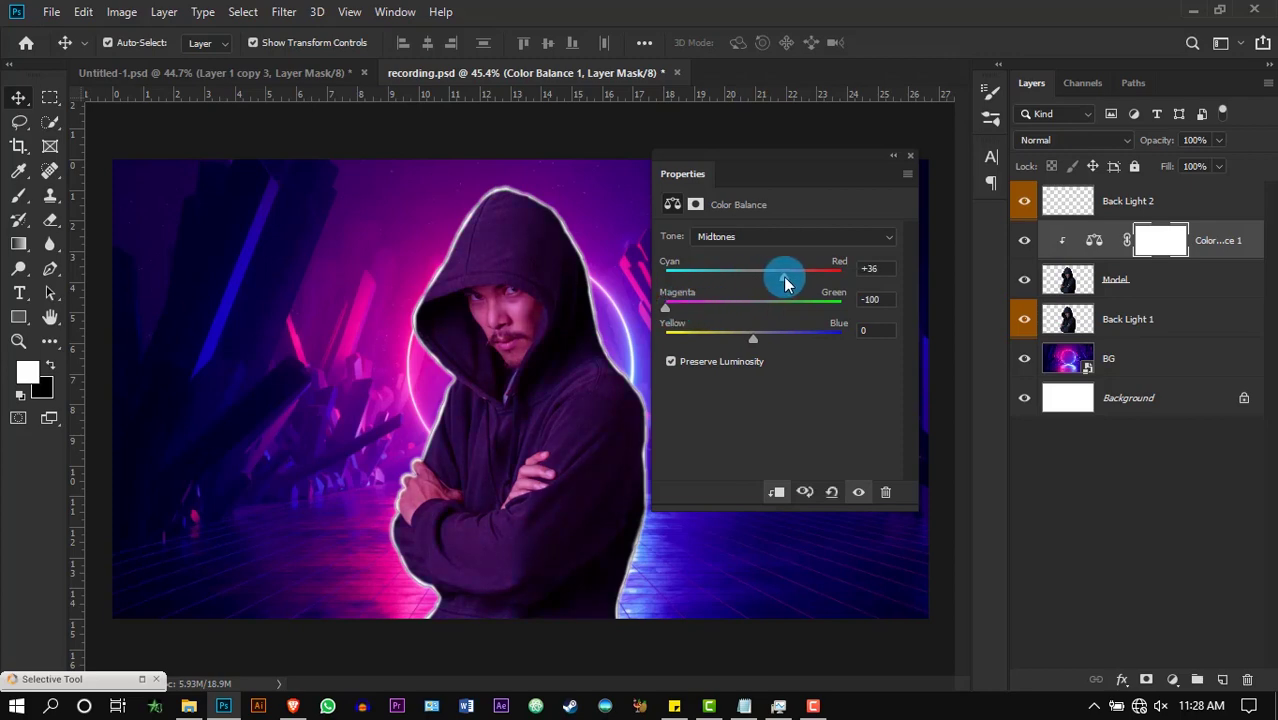
Paint black on the Color Balance mask over the man's blue-lit side with a soft size 400 brush, refining the mask in white at size 250.
click(20, 195)
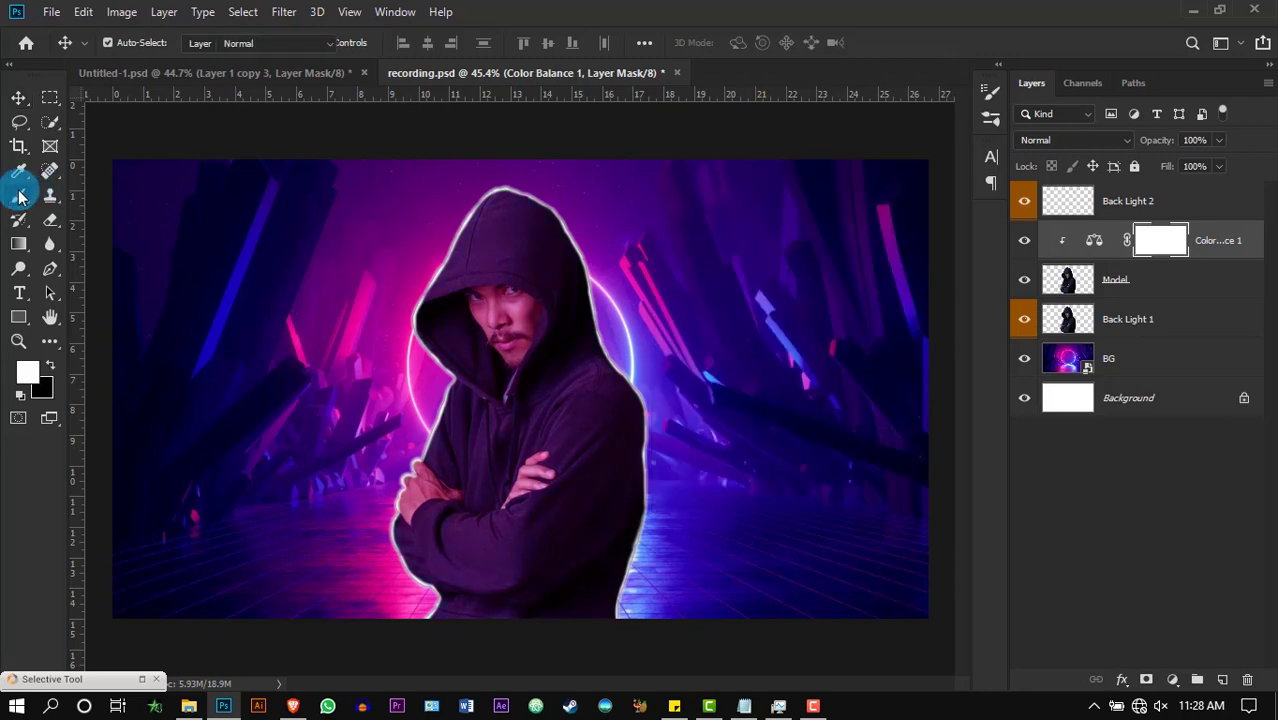
click(50, 362)
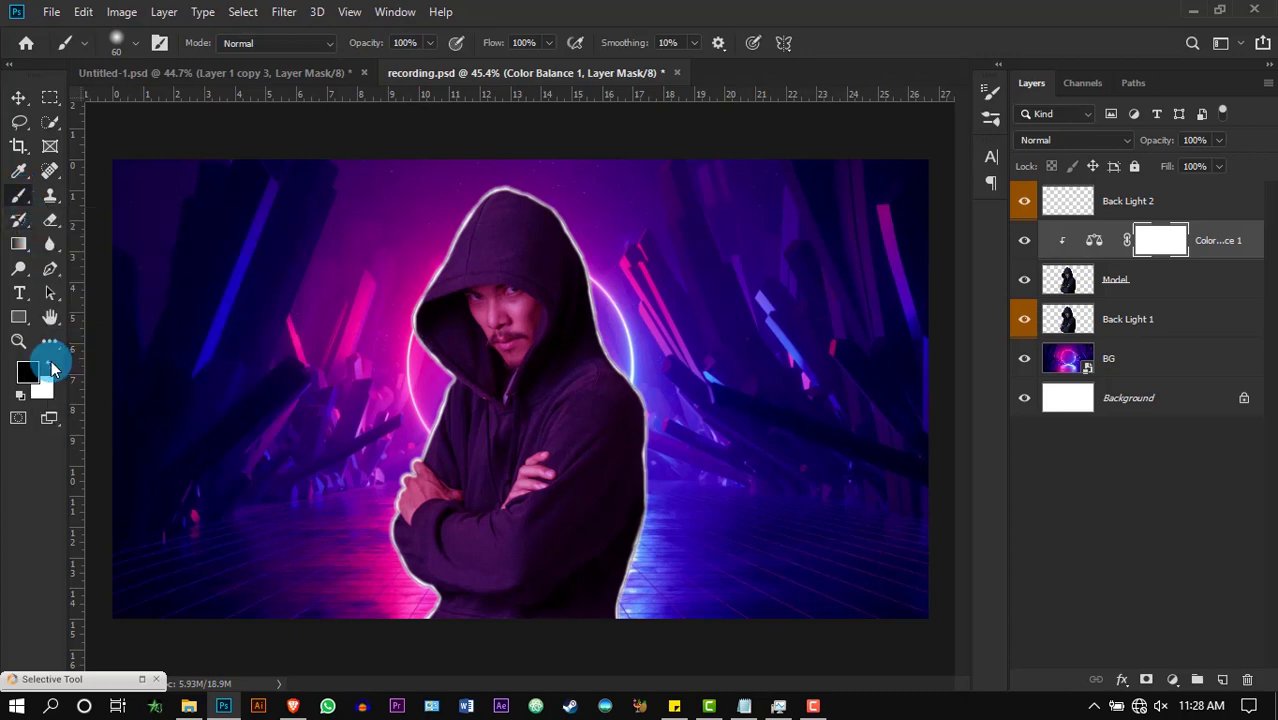
key(])
key(])
key(])
key(])
key(])
key(])
key(])
key(])
key(])
key(])
key(])
key(])
key(])
key(])
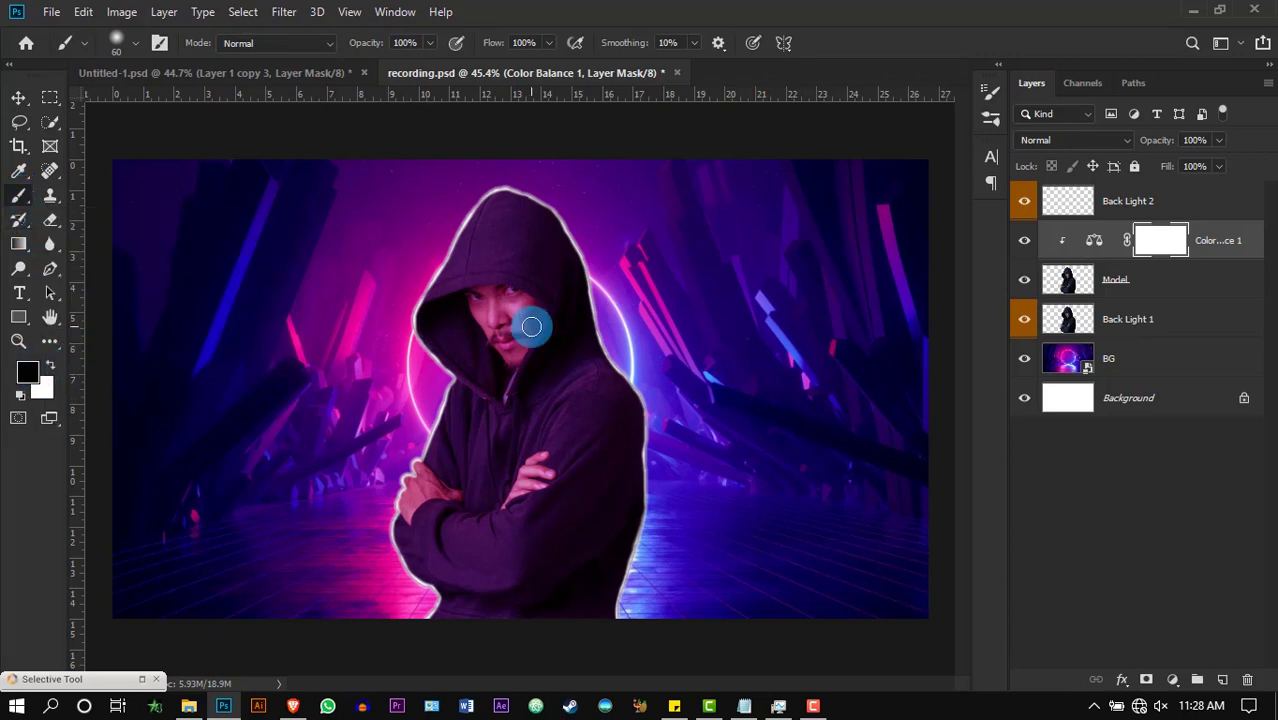
click(608, 264)
key([)
key([)
key([)
key([)
key([)
key([)
key(])
key(])
key(])
key(])
key(])
key(])
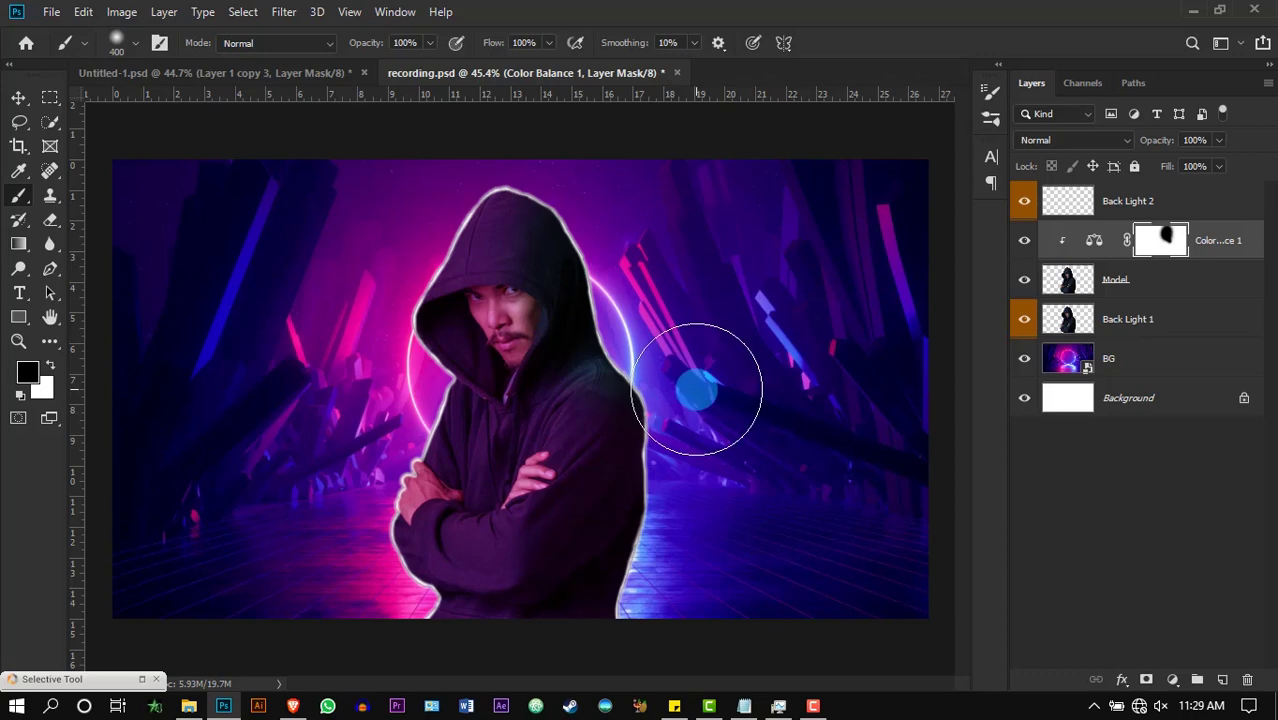
mouse_move(699, 388)
mouse_down()
mouse_move(630, 519)
mouse_move(603, 626)
mouse_move(632, 241)
mouse_up()
key(x)
key(bracketleft)
key(bracketleft)
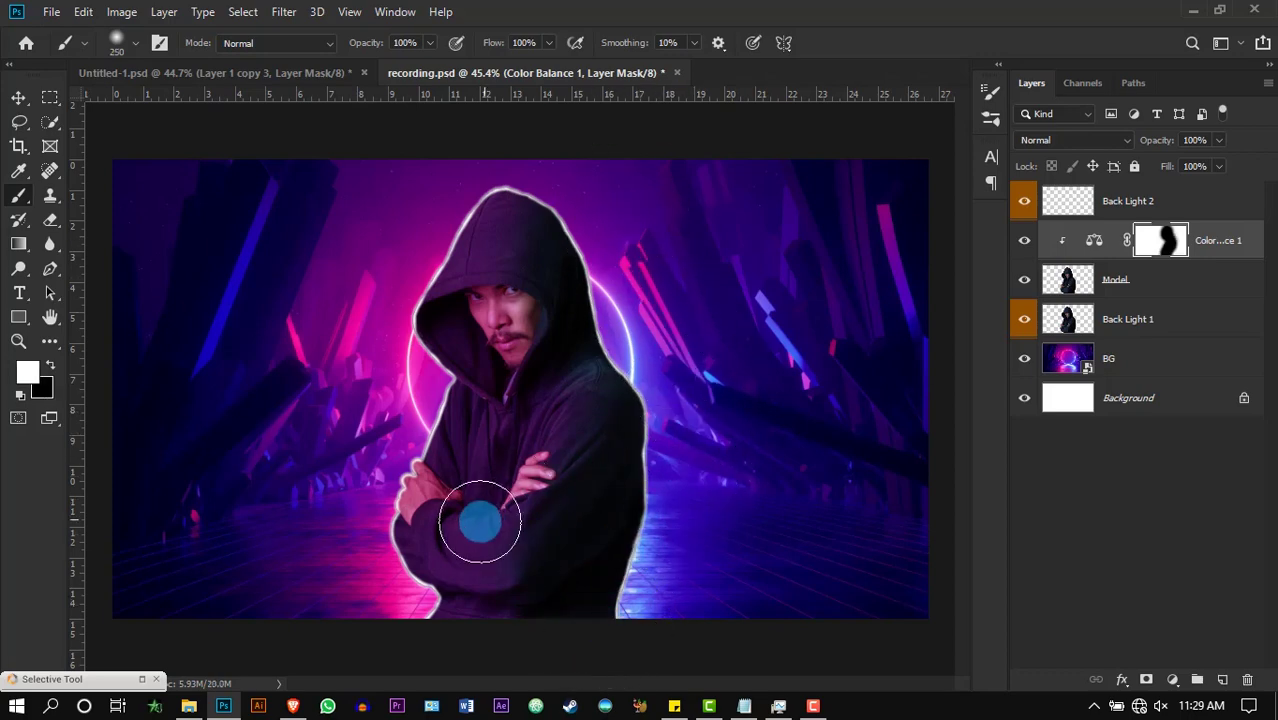
Clip a second Color Balance adjustment to Model, with the first one hidden, and shift its midtones toward blue.
click(1173, 680)
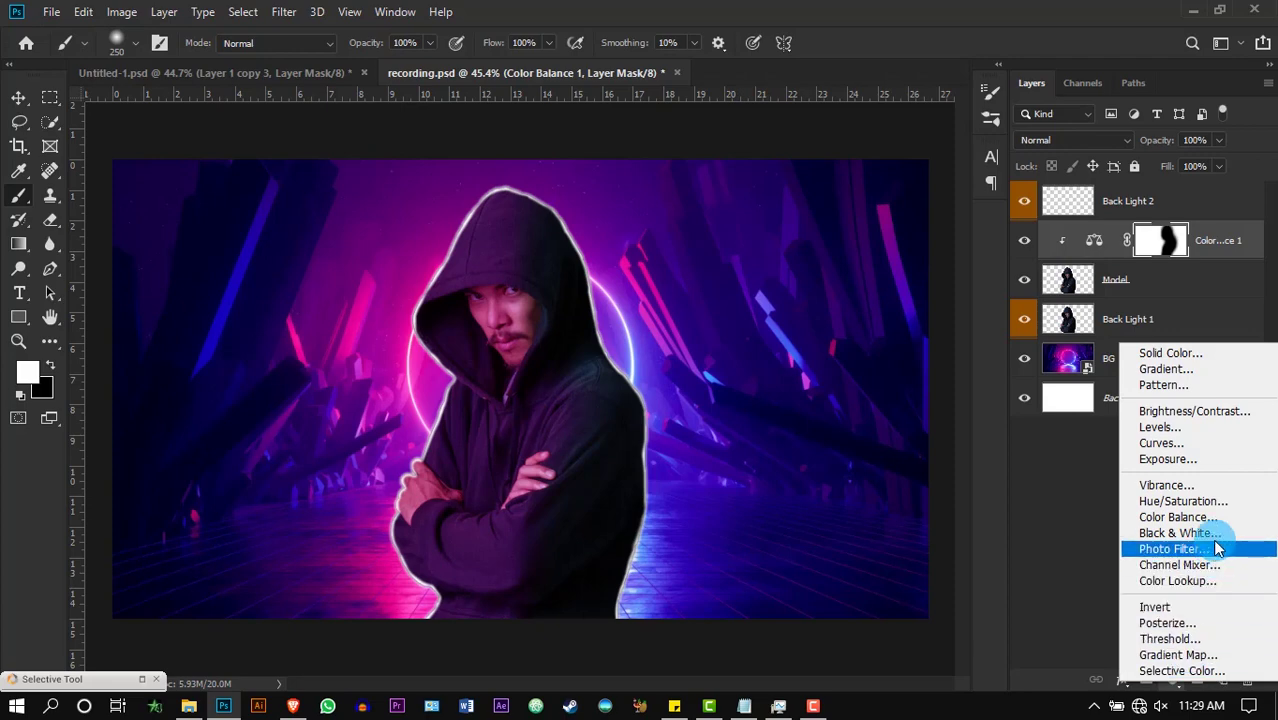
click(1175, 517)
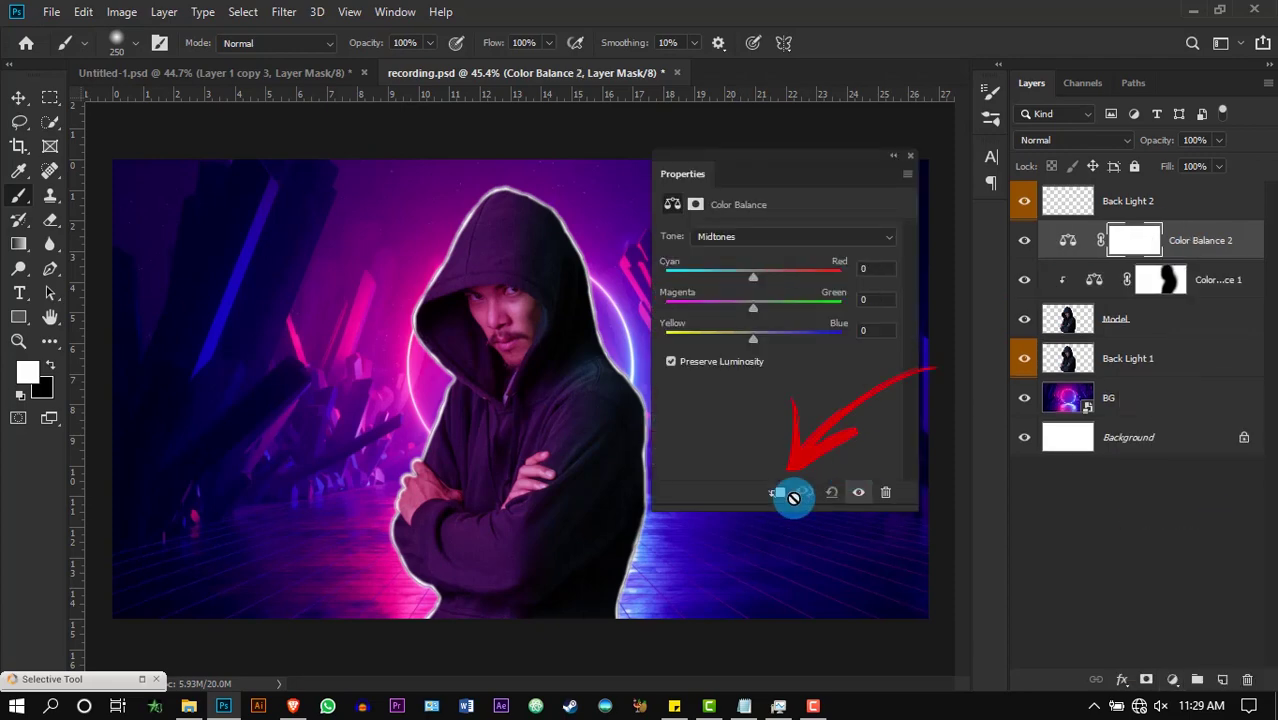
click(1024, 283)
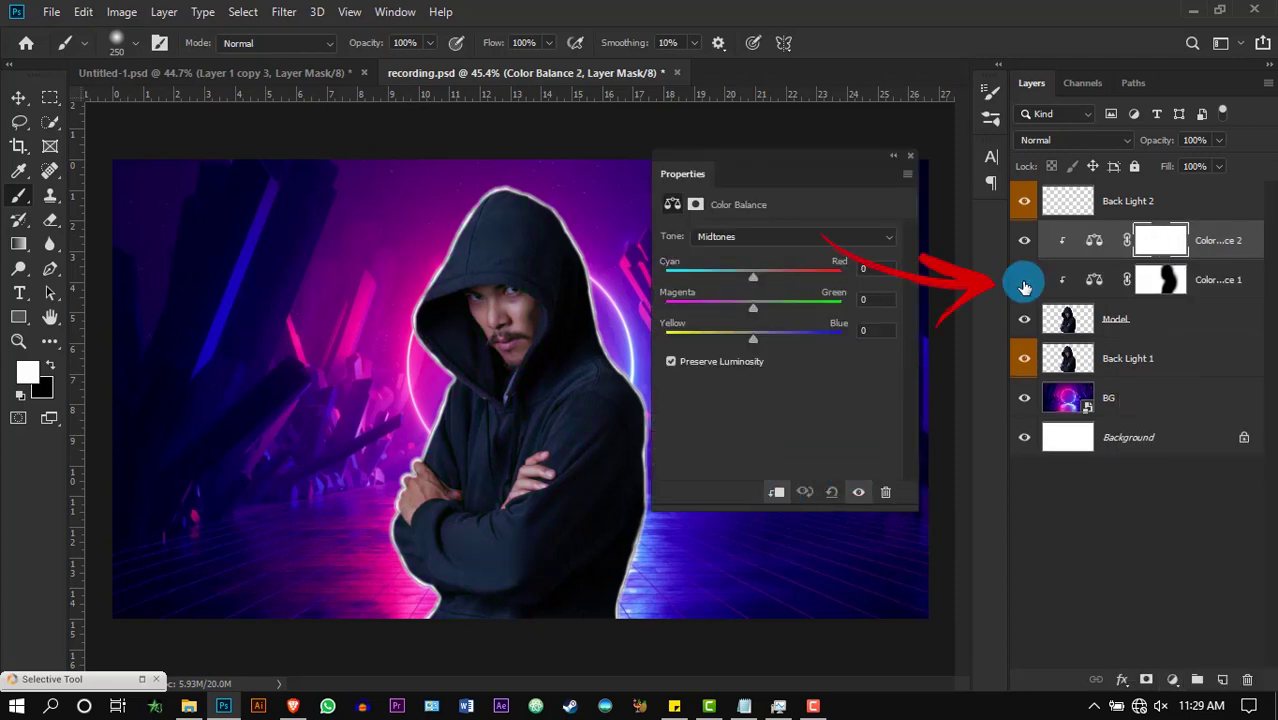
mouse_move(753, 338)
mouse_down()
mouse_move(764, 342)
mouse_move(762, 299)
mouse_move(752, 315)
mouse_up()
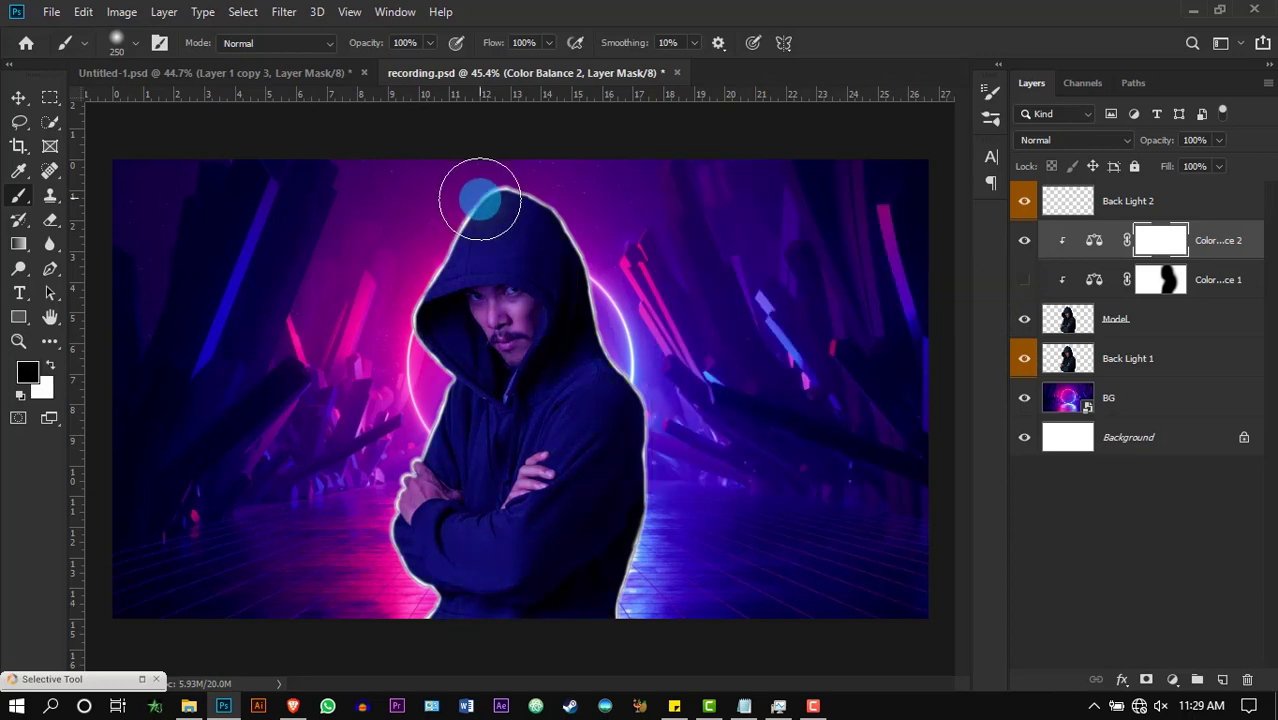
Paint black on the second Color Balance mask over the man's magenta-lit side, and show the first Color Balance layer again.
mouse_move(479, 205)
mouse_down()
mouse_move(430, 305)
mouse_move(475, 211)
mouse_move(428, 235)
mouse_move(446, 414)
mouse_move(459, 332)
mouse_move(449, 391)
mouse_move(491, 390)
mouse_move(503, 407)
mouse_move(516, 395)
mouse_move(443, 487)
mouse_move(434, 630)
mouse_move(481, 640)
mouse_move(490, 540)
mouse_move(473, 603)
mouse_move(467, 505)
mouse_move(533, 417)
mouse_up()
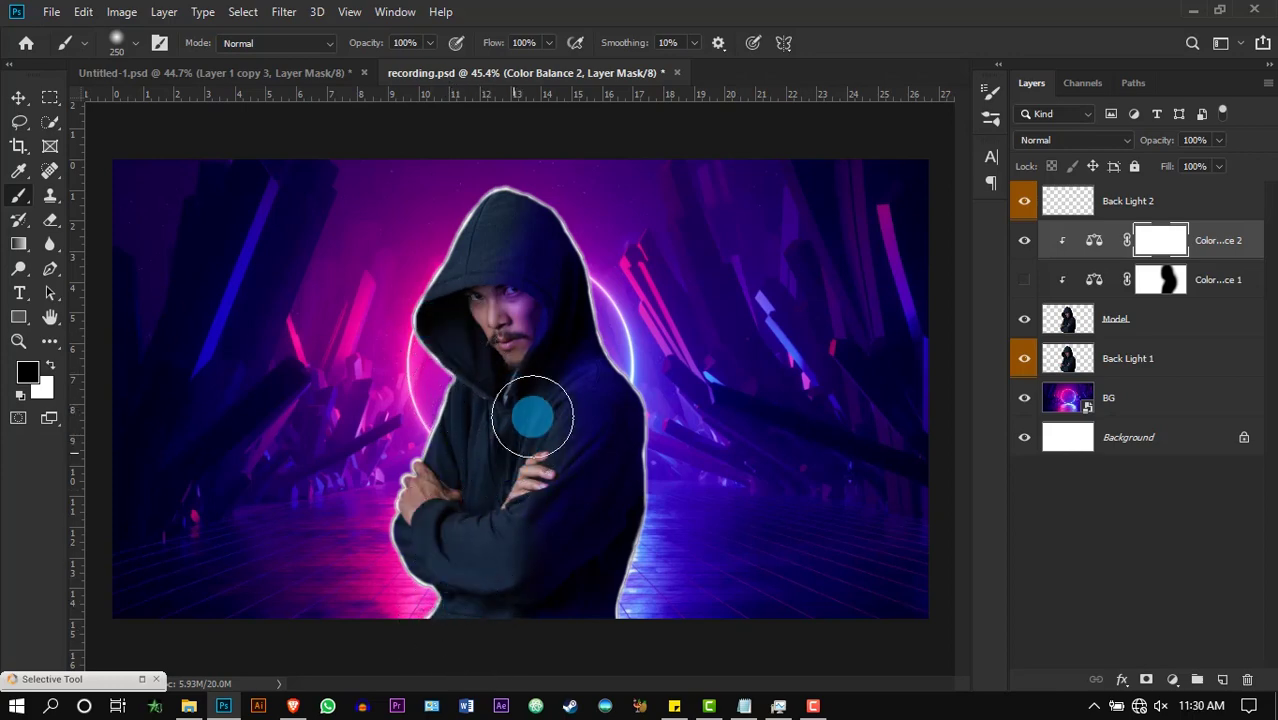
key(x)
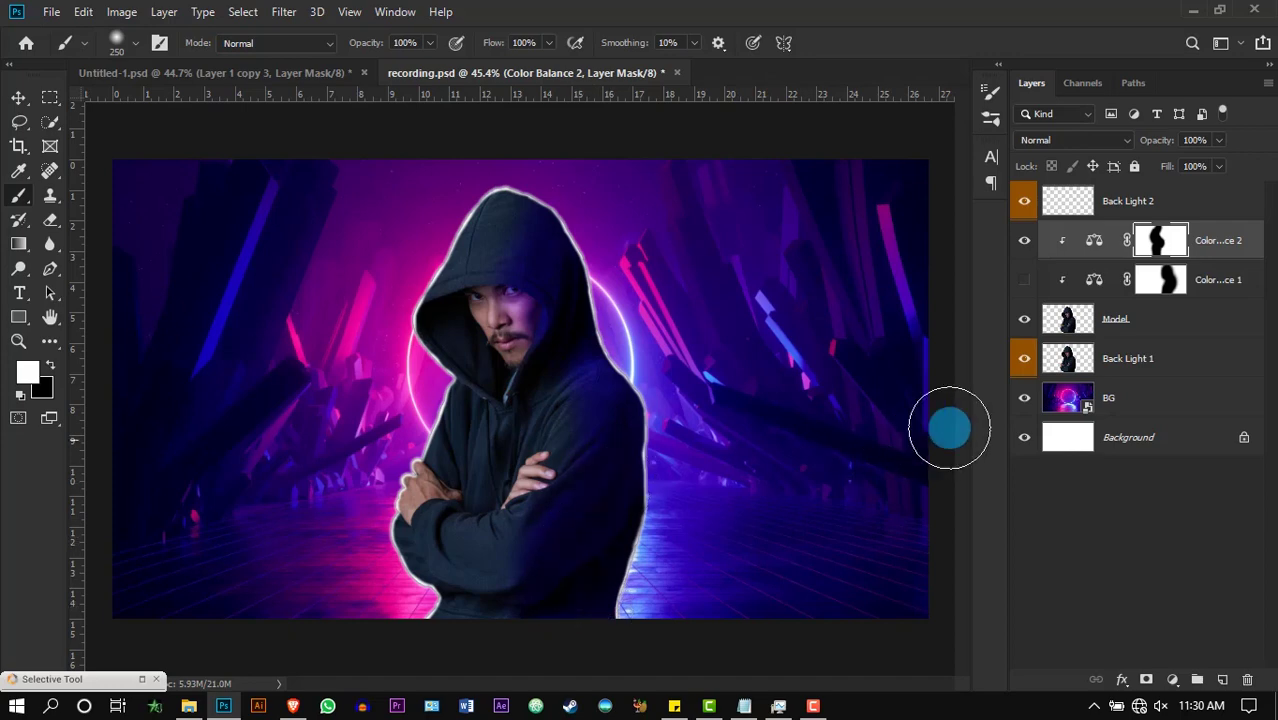
click(1021, 287)
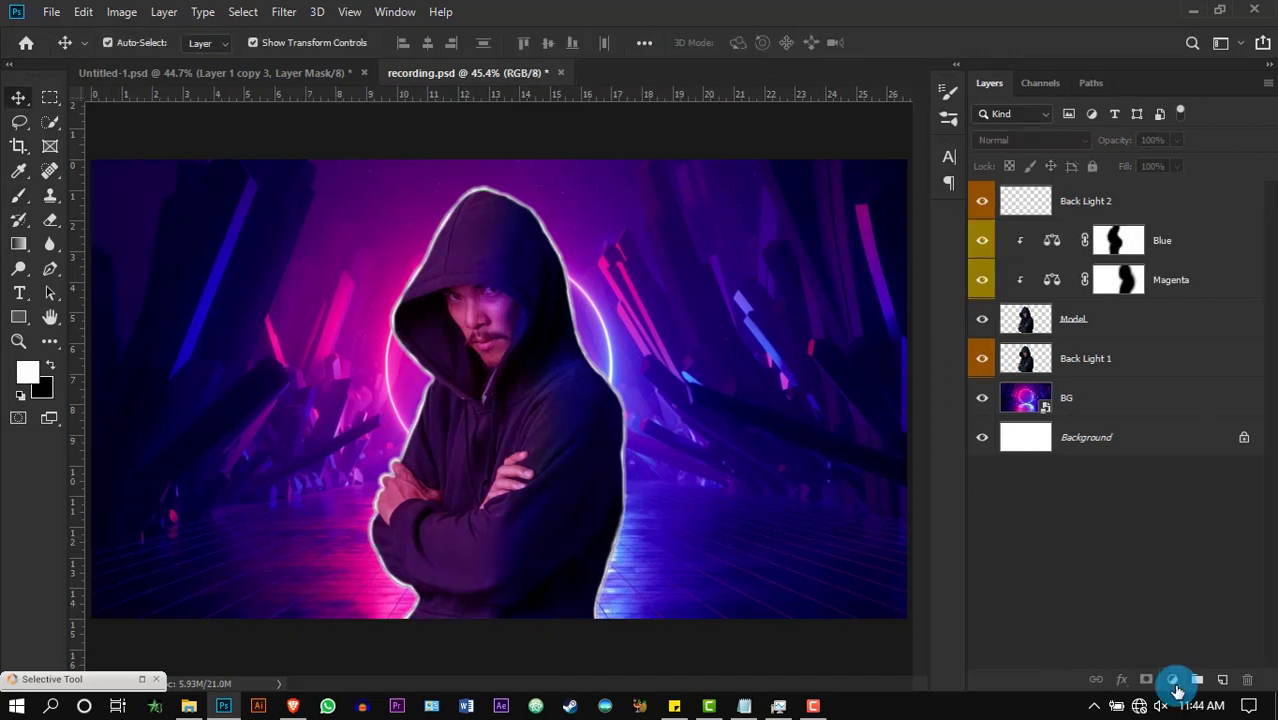
Add a Brightness/Contrast adjustment below Back Light 2, clip it to the layers beneath and set Brightness to 66.
click(1172, 679)
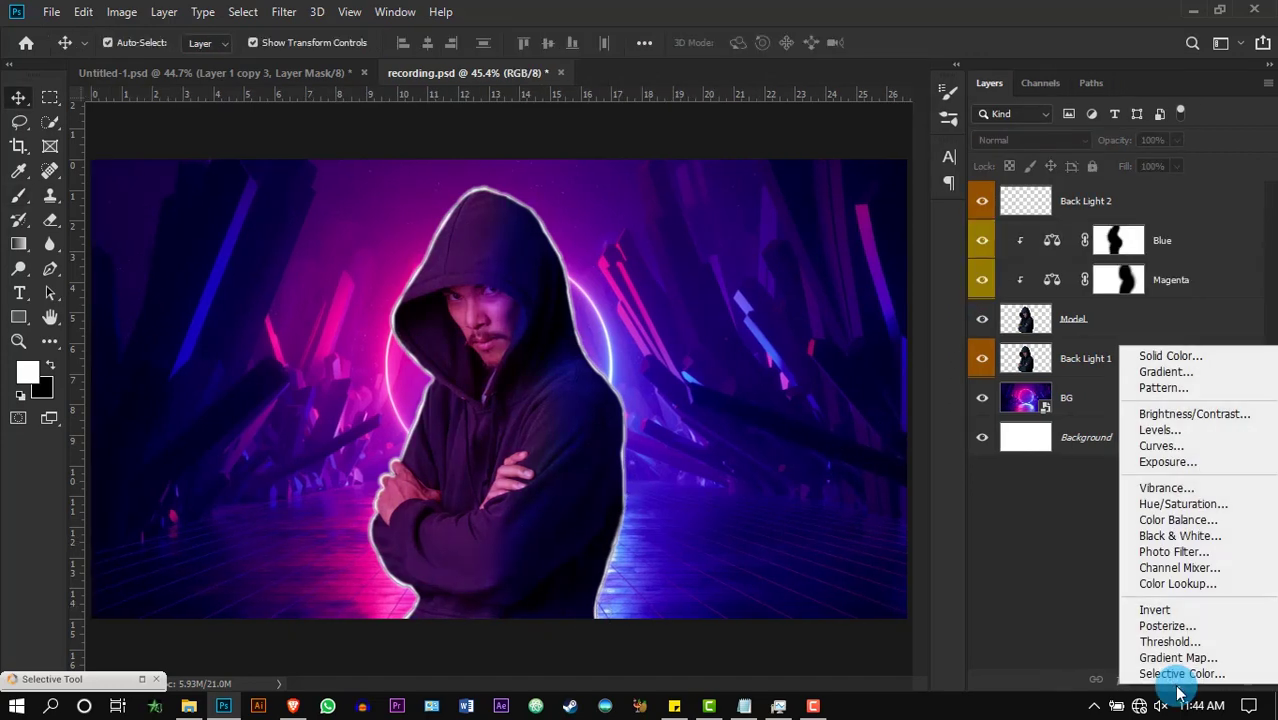
click(1228, 416)
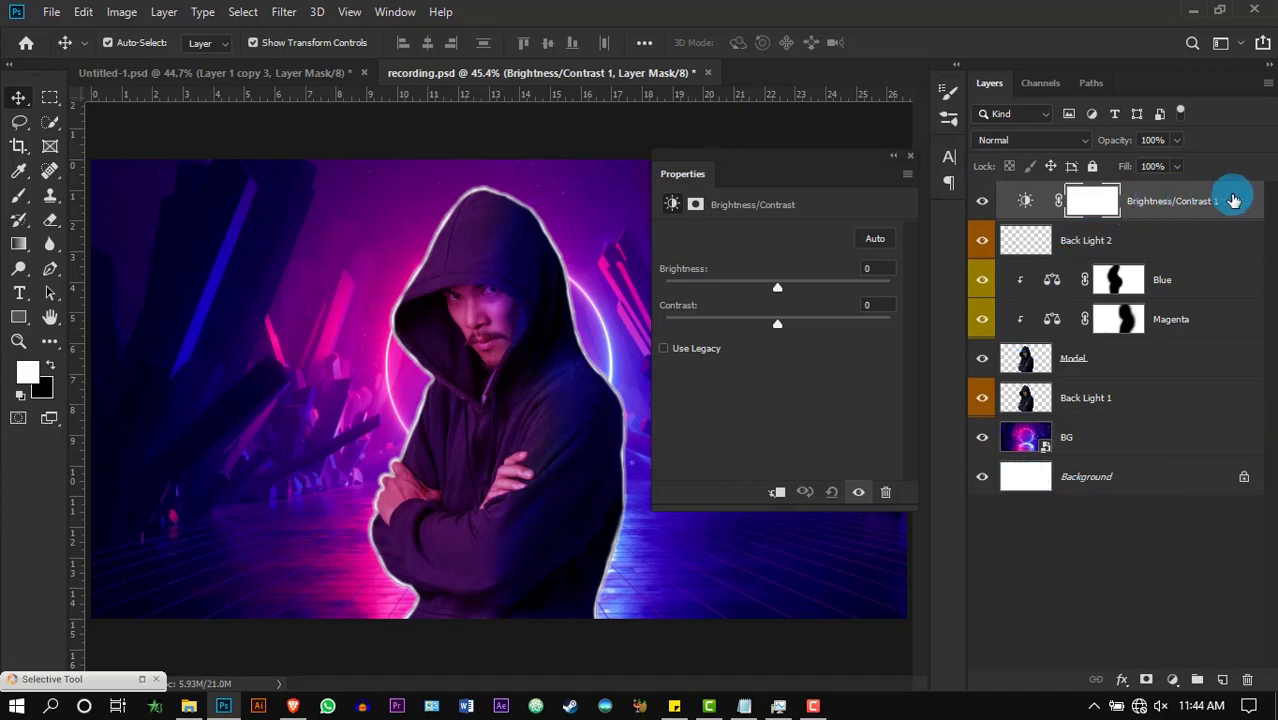
drag(1233, 200, 1236, 268)
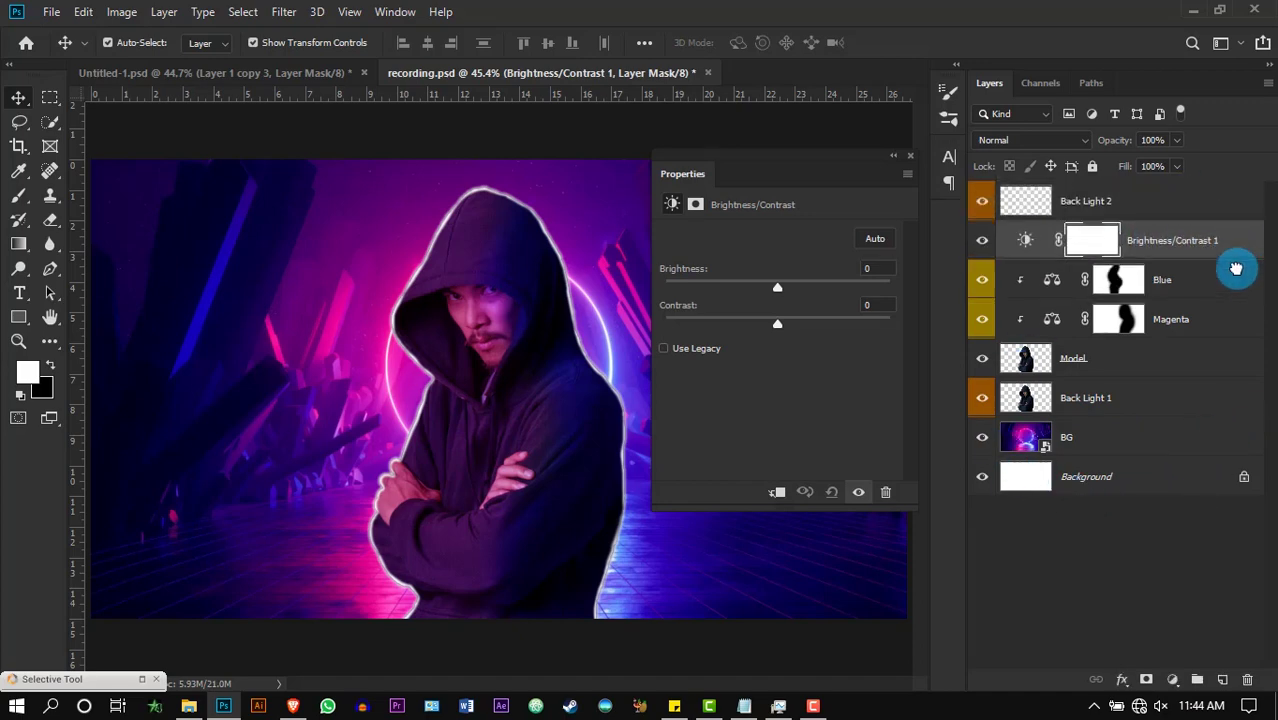
click(777, 494)
drag(803, 297, 831, 298)
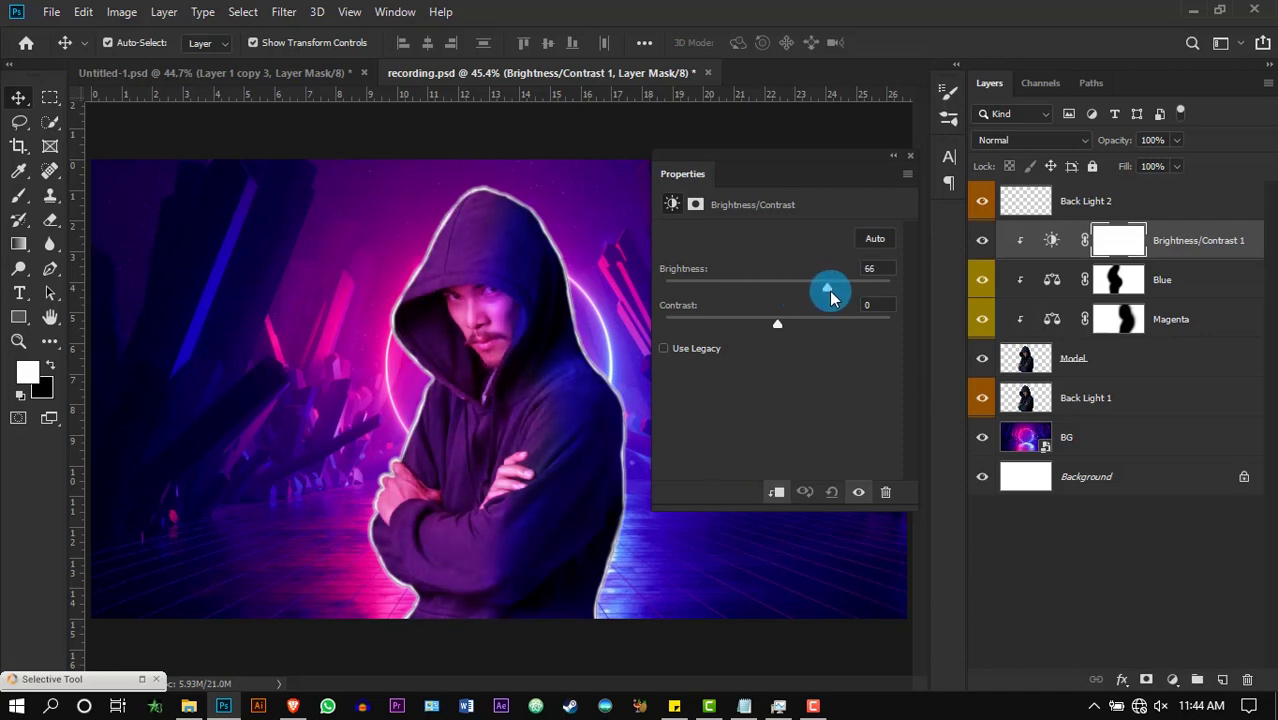
Invert the Brightness/Contrast 1 mask and paint white along the man's magenta-lit edge with a soft size 150 brush.
key(b)
click(1130, 243)
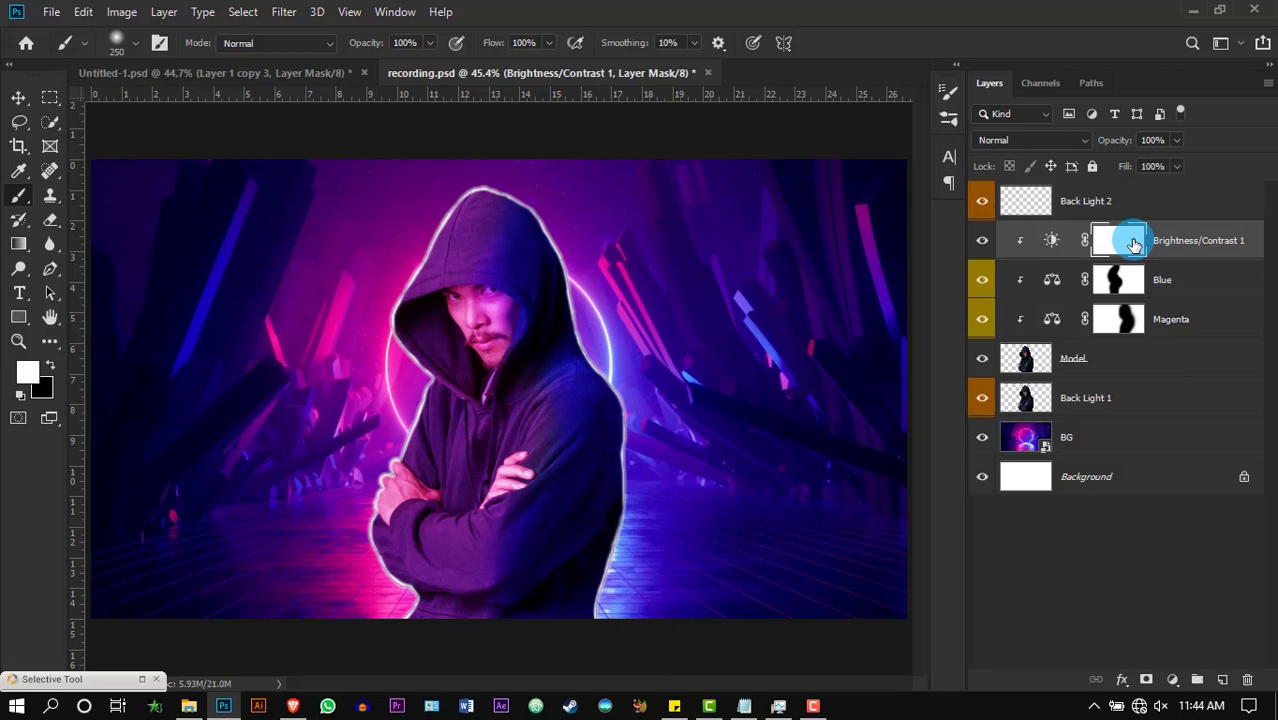
key(ctrl+i)
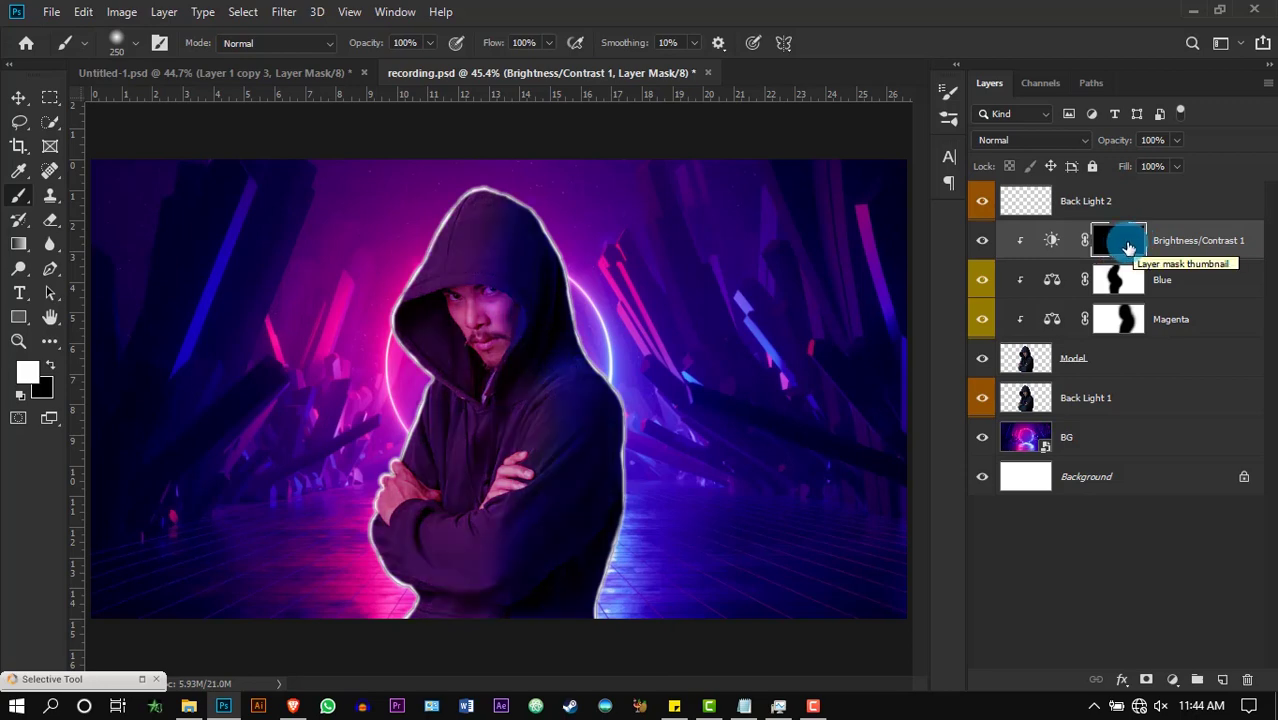
drag(464, 192, 365, 325)
key(bracketleft)
key(bracketleft)
key(bracketleft)
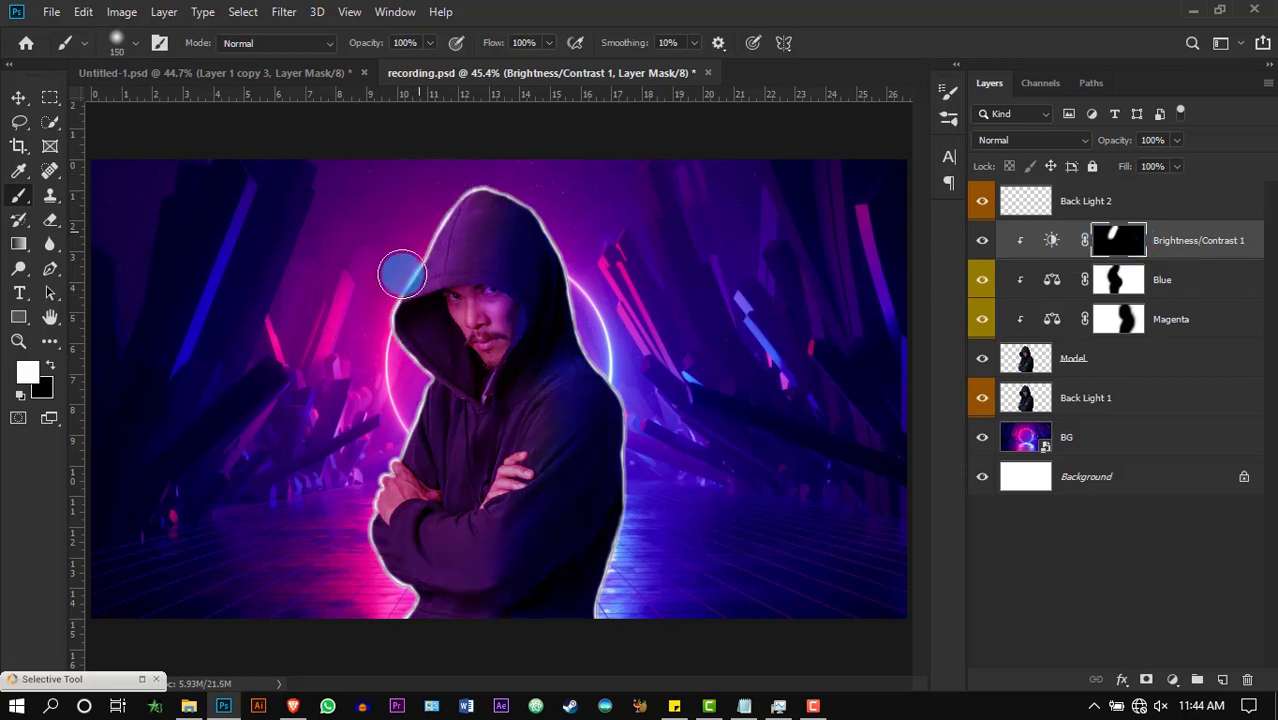
drag(398, 432, 354, 514)
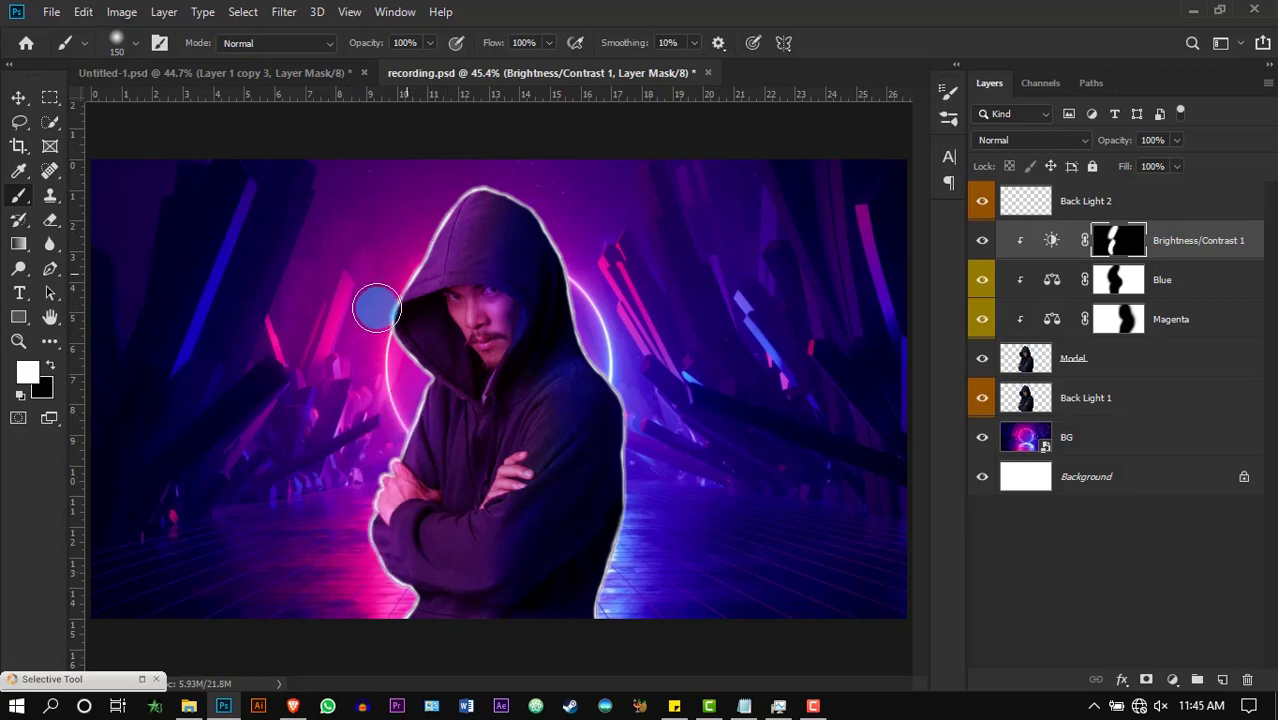
Add a second Brightness/Contrast adjustment above the first, set Brightness to 114 and clip it to the layers beneath.
click(1173, 679)
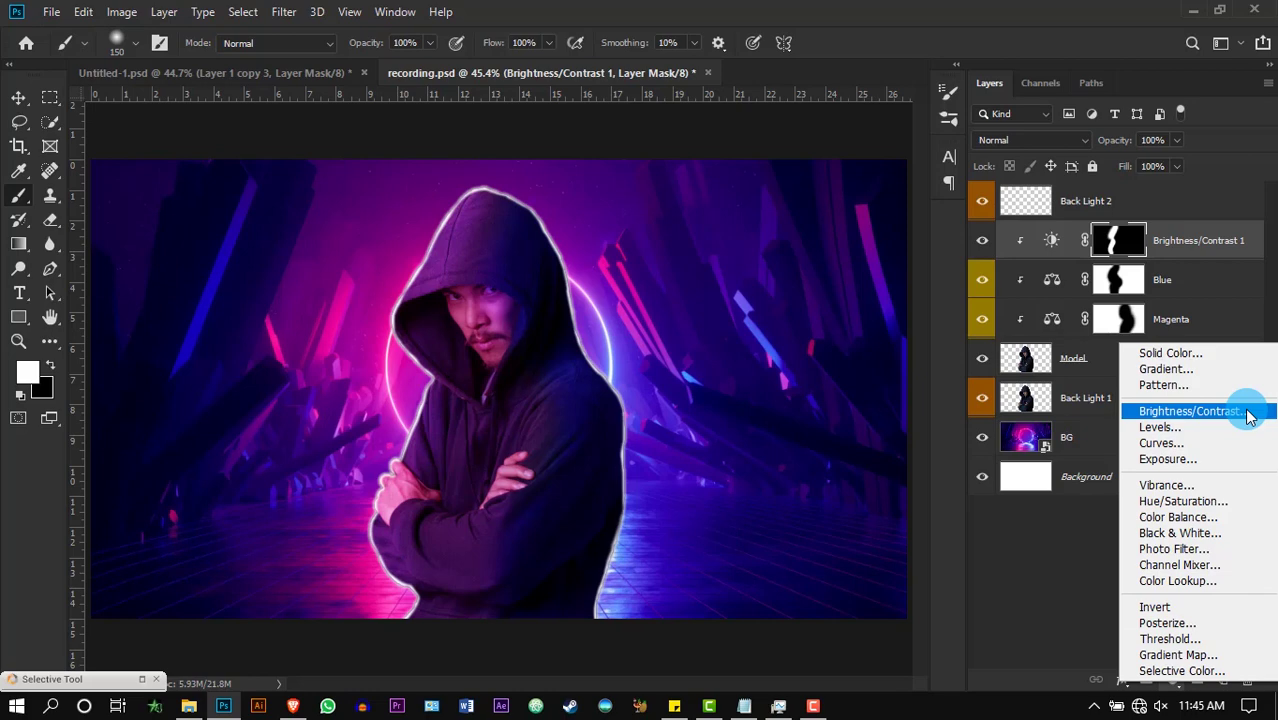
click(1190, 411)
drag(781, 290, 862, 287)
click(777, 494)
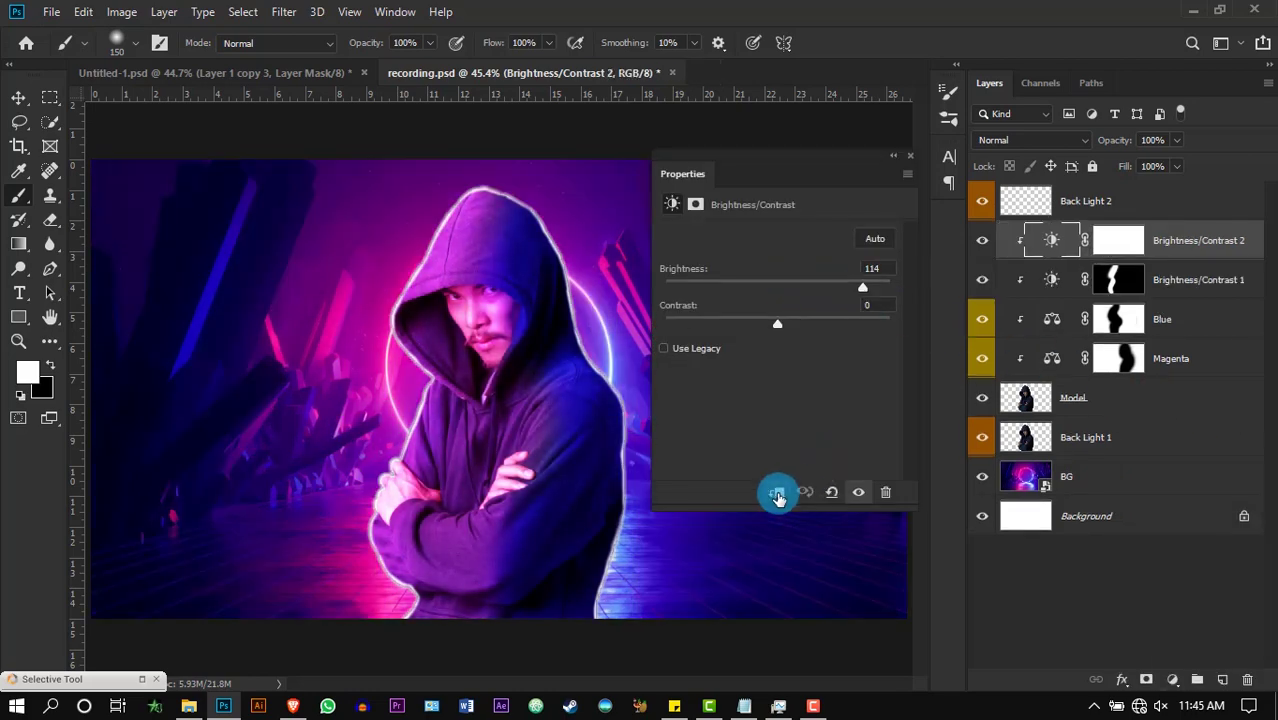
Invert the Brightness/Contrast 2 mask and paint white along the man's magenta-lit edge from the hood to the waist.
click(1117, 244)
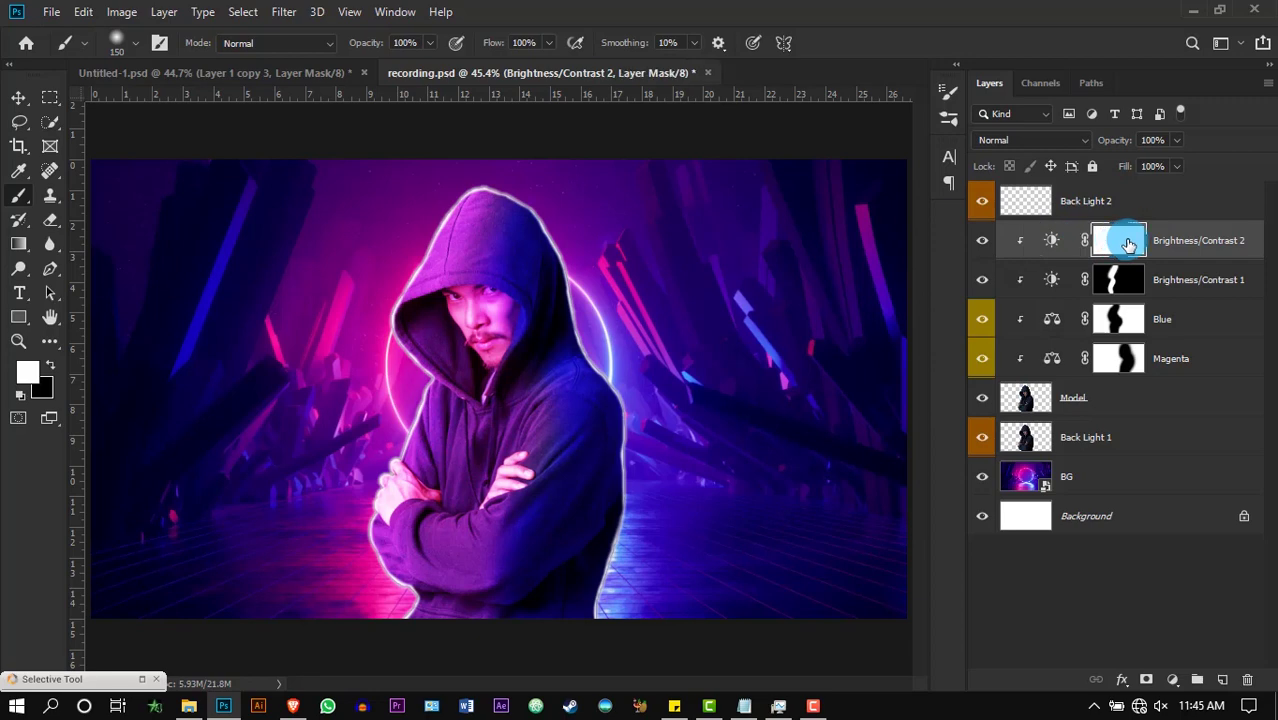
key(ctrl+i)
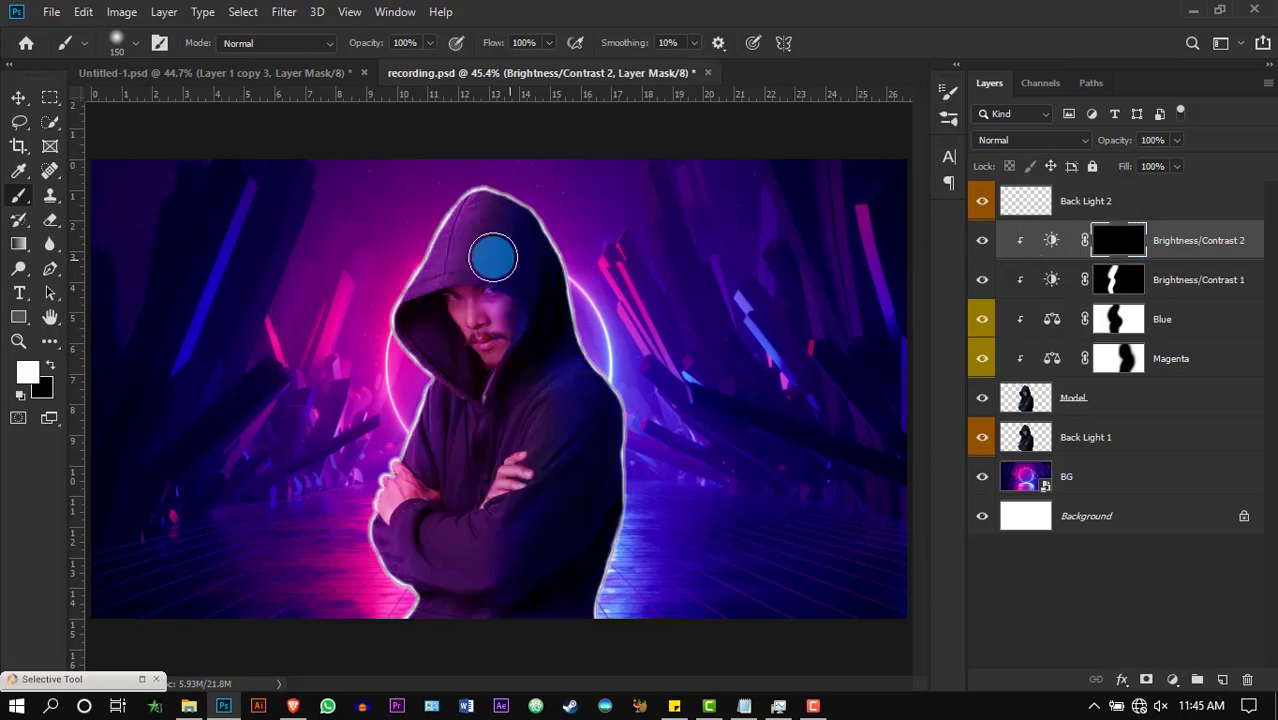
drag(451, 188, 391, 285)
mouse_move(434, 215)
mouse_down()
mouse_move(369, 335)
mouse_move(374, 313)
mouse_move(407, 384)
mouse_move(381, 455)
mouse_move(392, 425)
mouse_move(353, 482)
mouse_move(359, 558)
mouse_move(388, 603)
mouse_up()
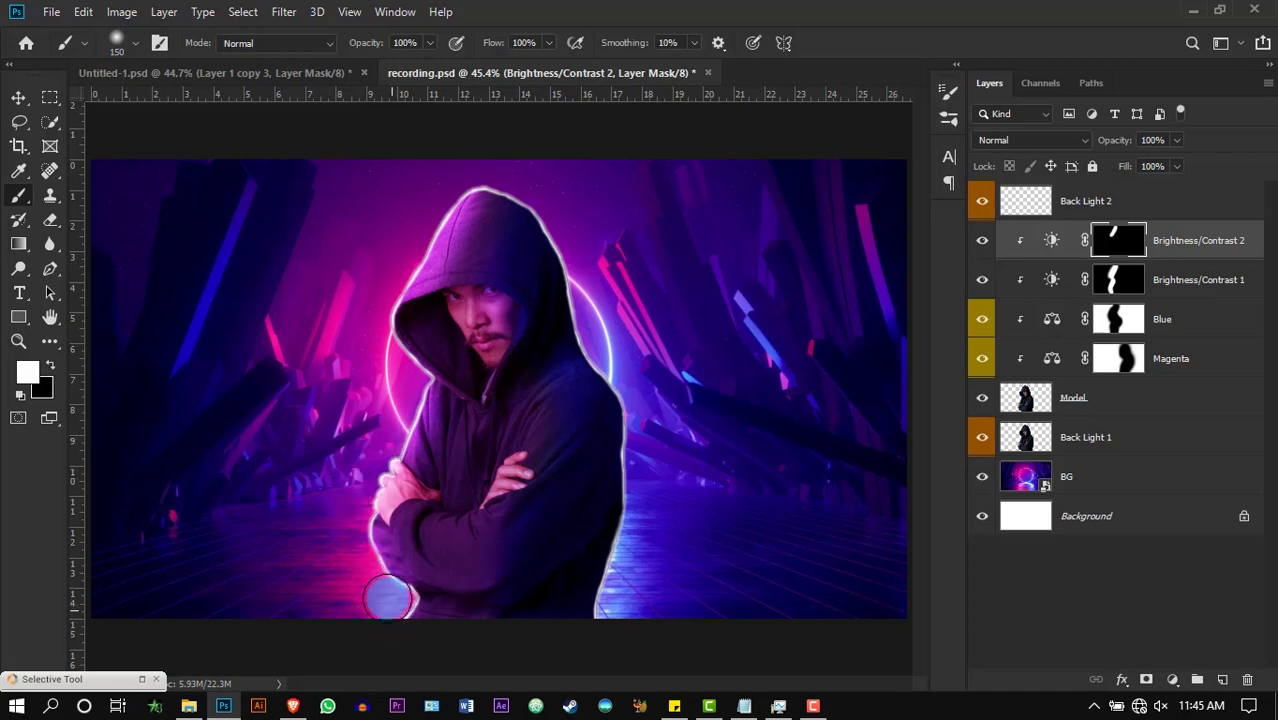
Paint white along the man's blue-lit edge on both Brightness/Contrast masks, and compare the image with each adjustment hidden and shown.
click(1112, 282)
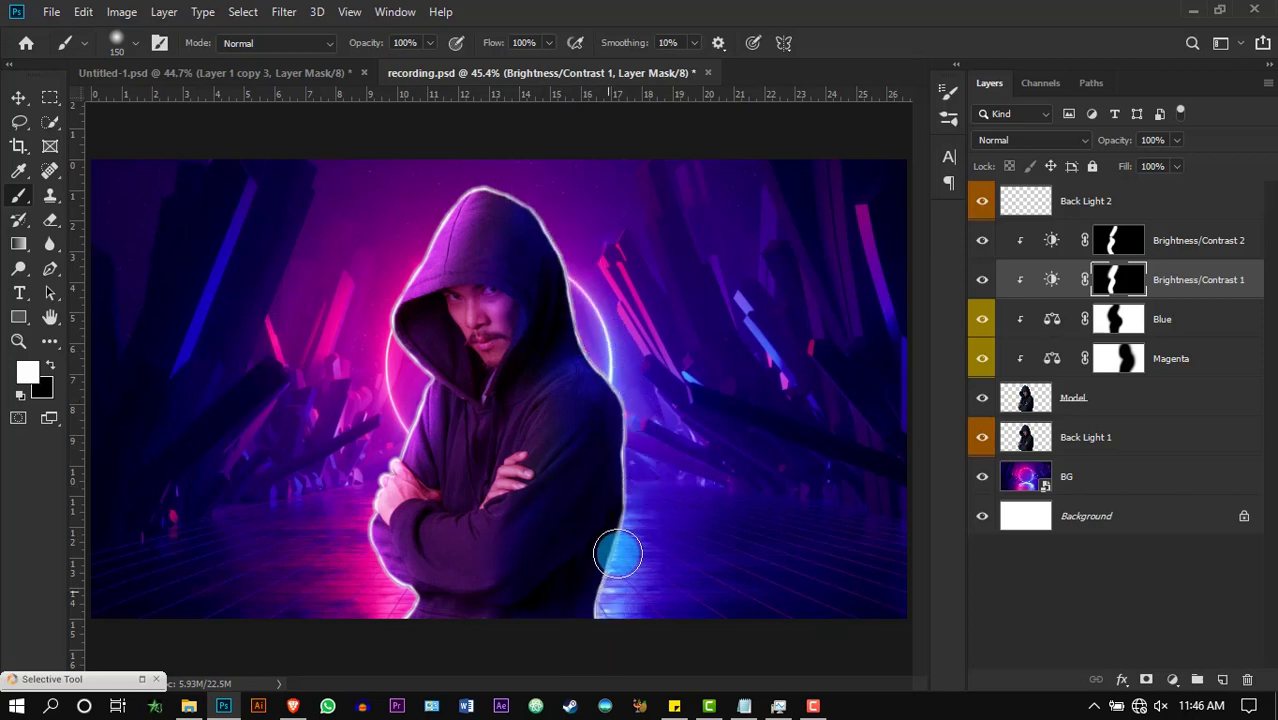
click(1120, 241)
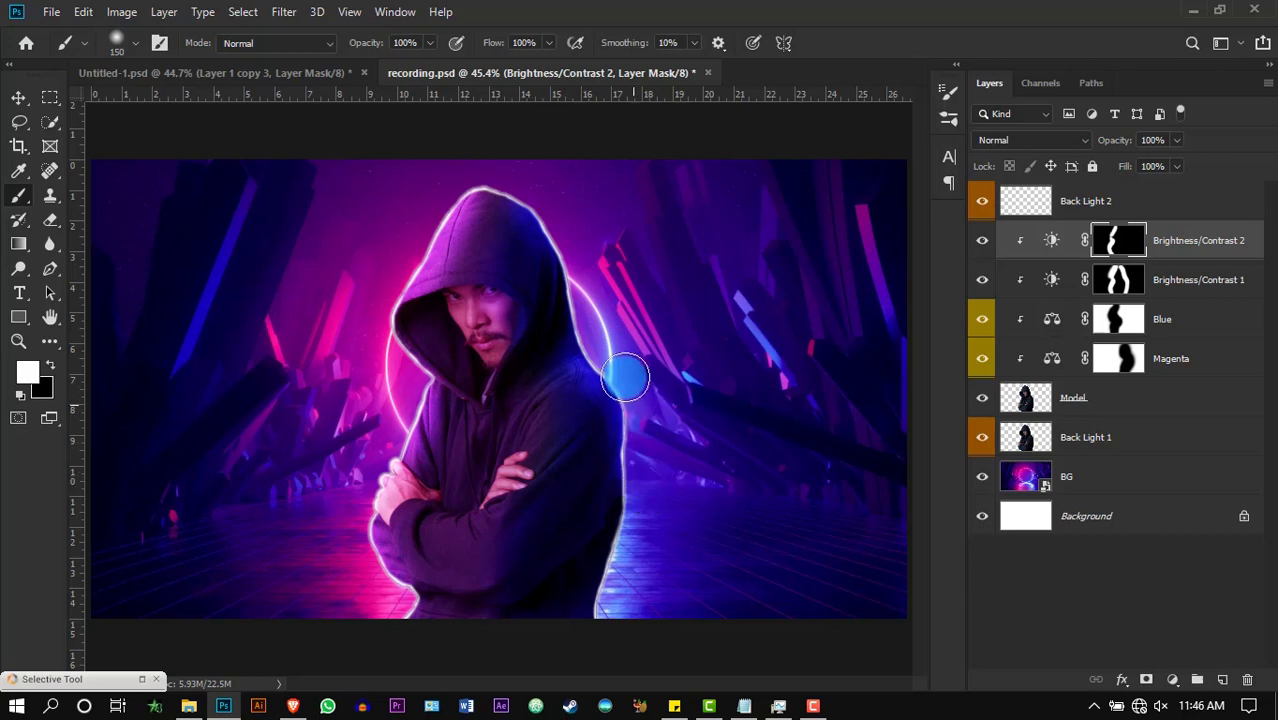
mouse_move(638, 491)
mouse_down()
mouse_move(640, 418)
mouse_move(550, 190)
mouse_up()
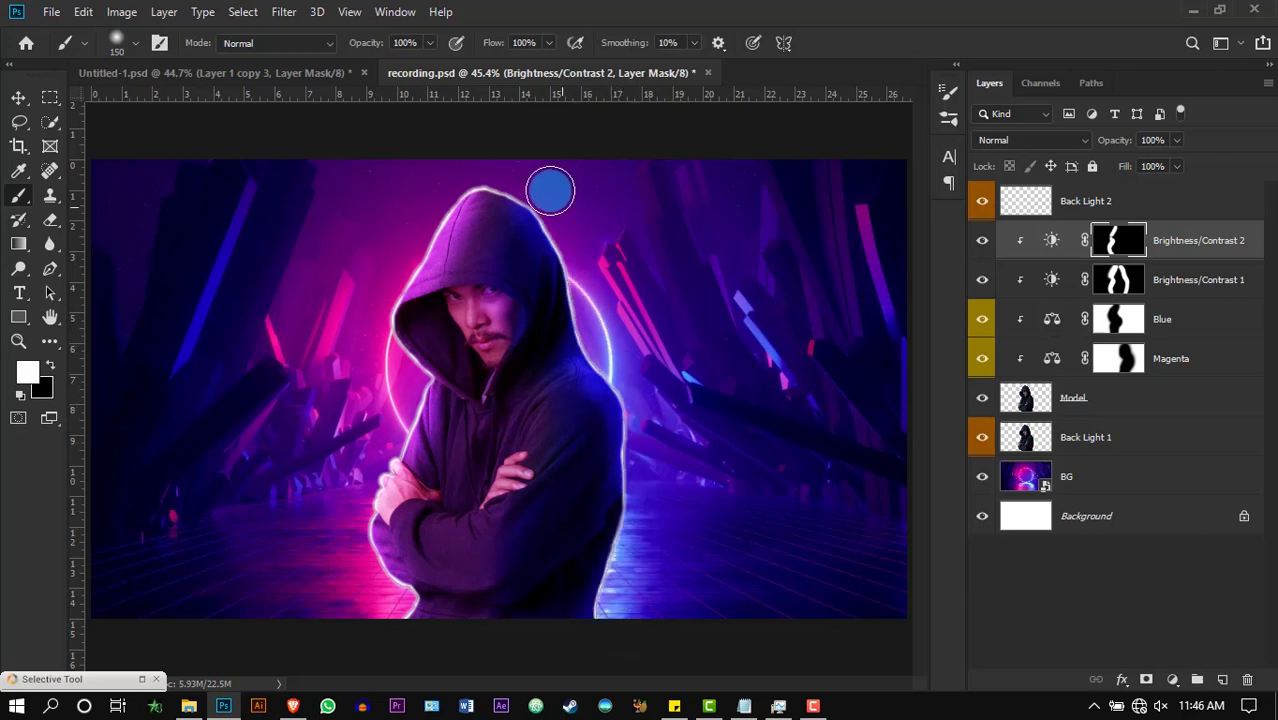
click(983, 243)
click(983, 243)
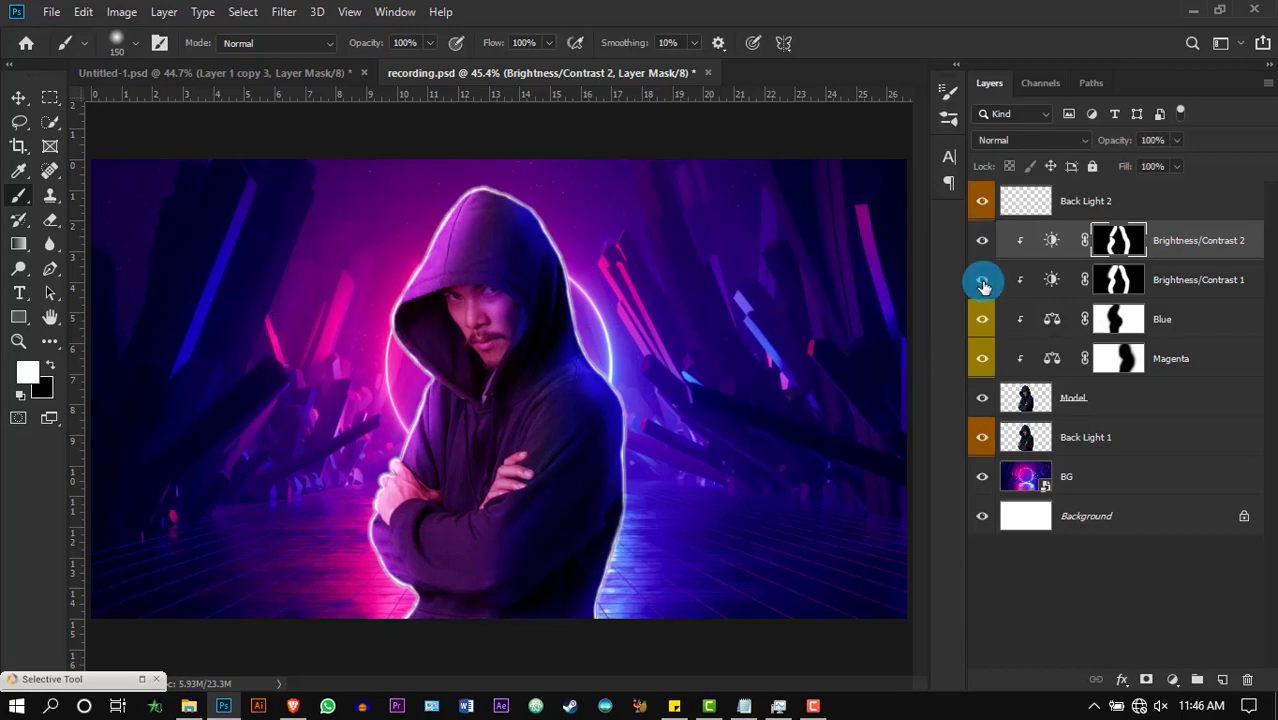
click(983, 282)
click(983, 282)
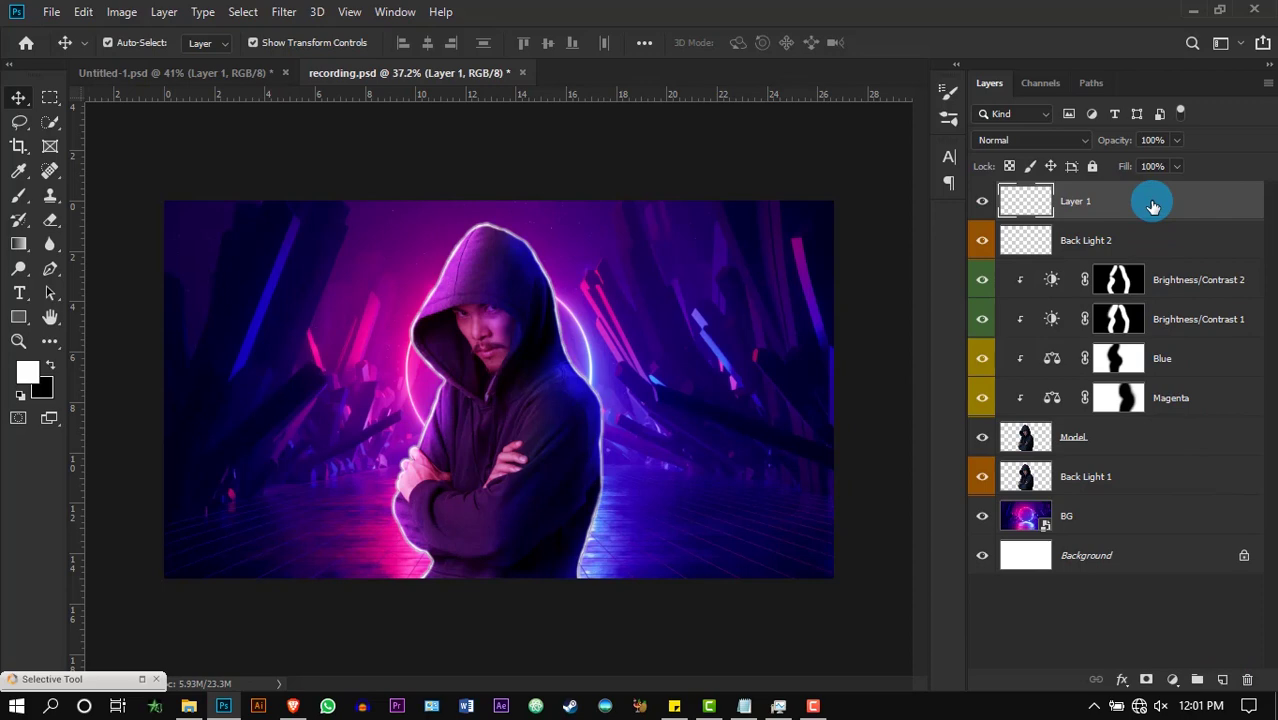
Move Layer 1 below Back Light 2 and clip it to the layers beneath.
drag(1153, 206, 1162, 250)
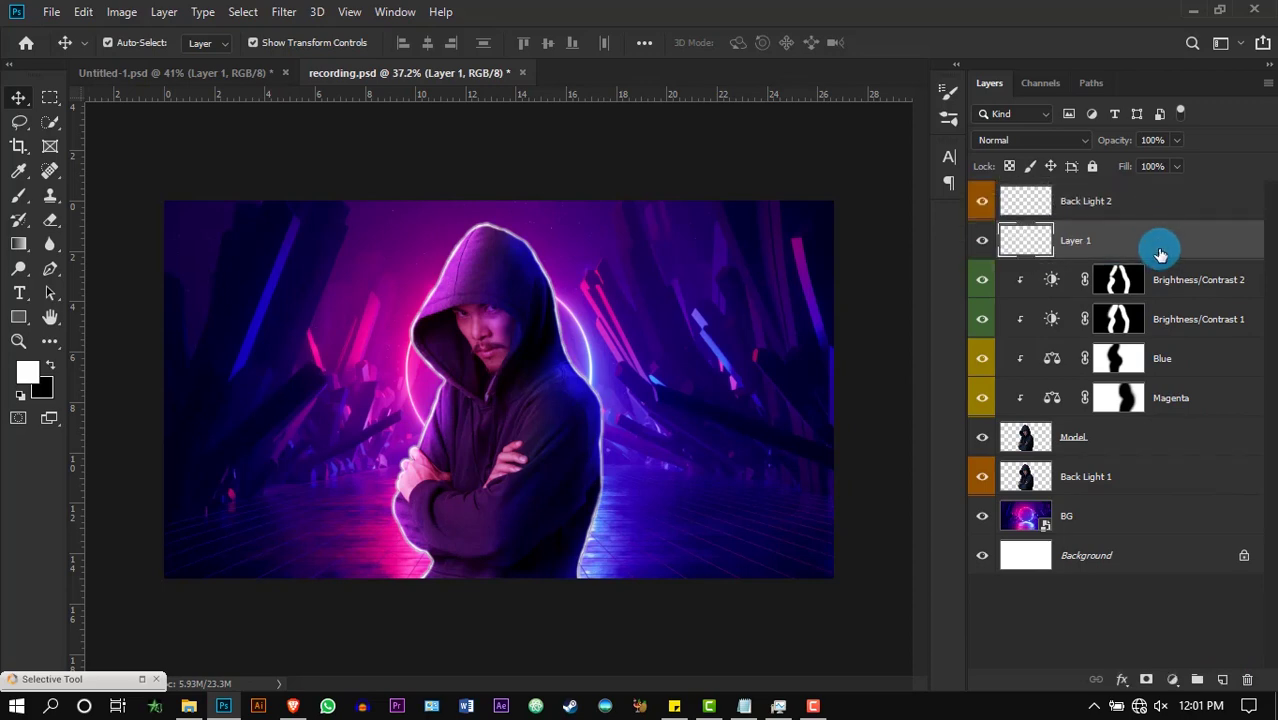
right_click(1186, 238)
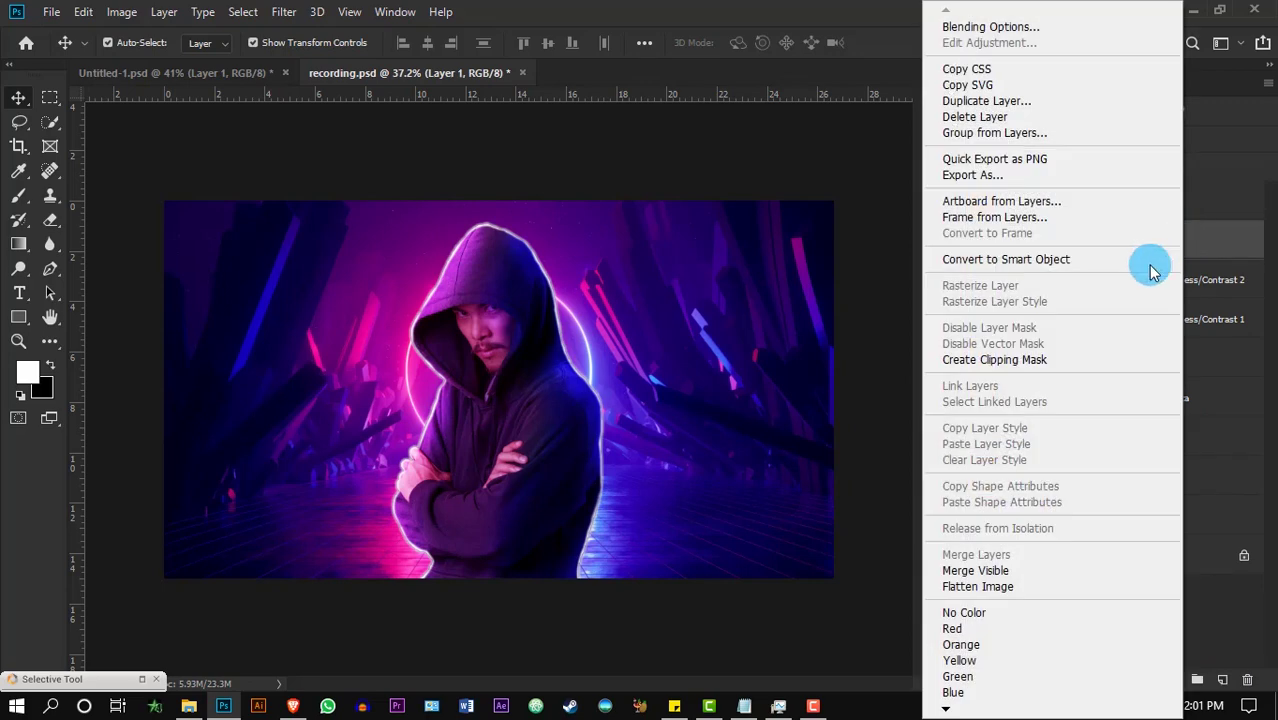
click(1064, 356)
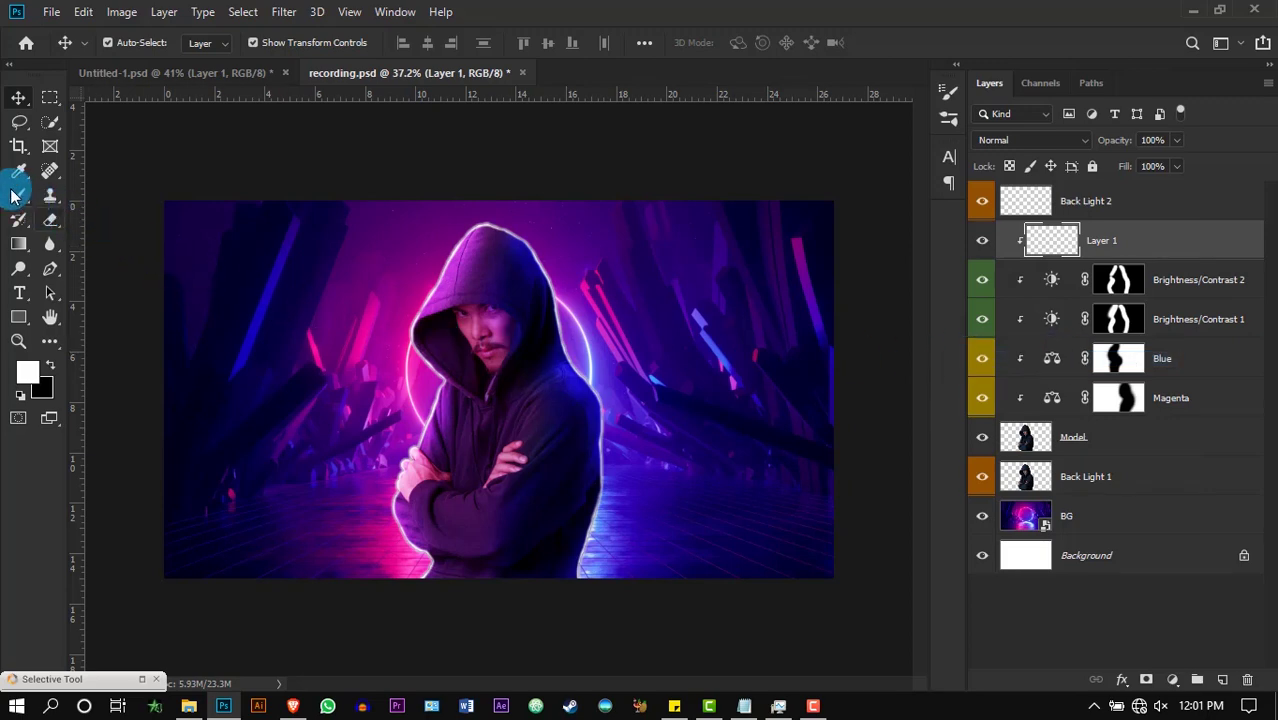
Brush soft white light along the man's edges on Layer 1 and reduce the layer's opacity.
right_click(14, 196)
click(86, 200)
click(30, 369)
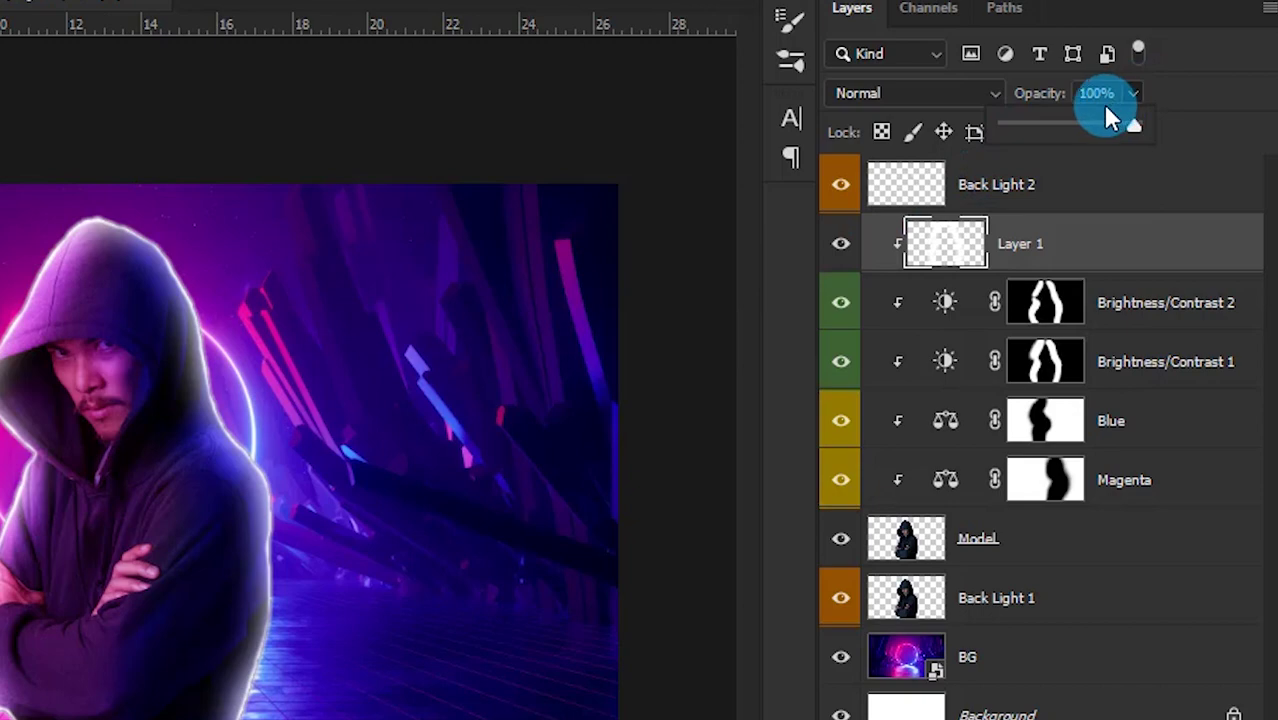
drag(1062, 116, 1046, 126)
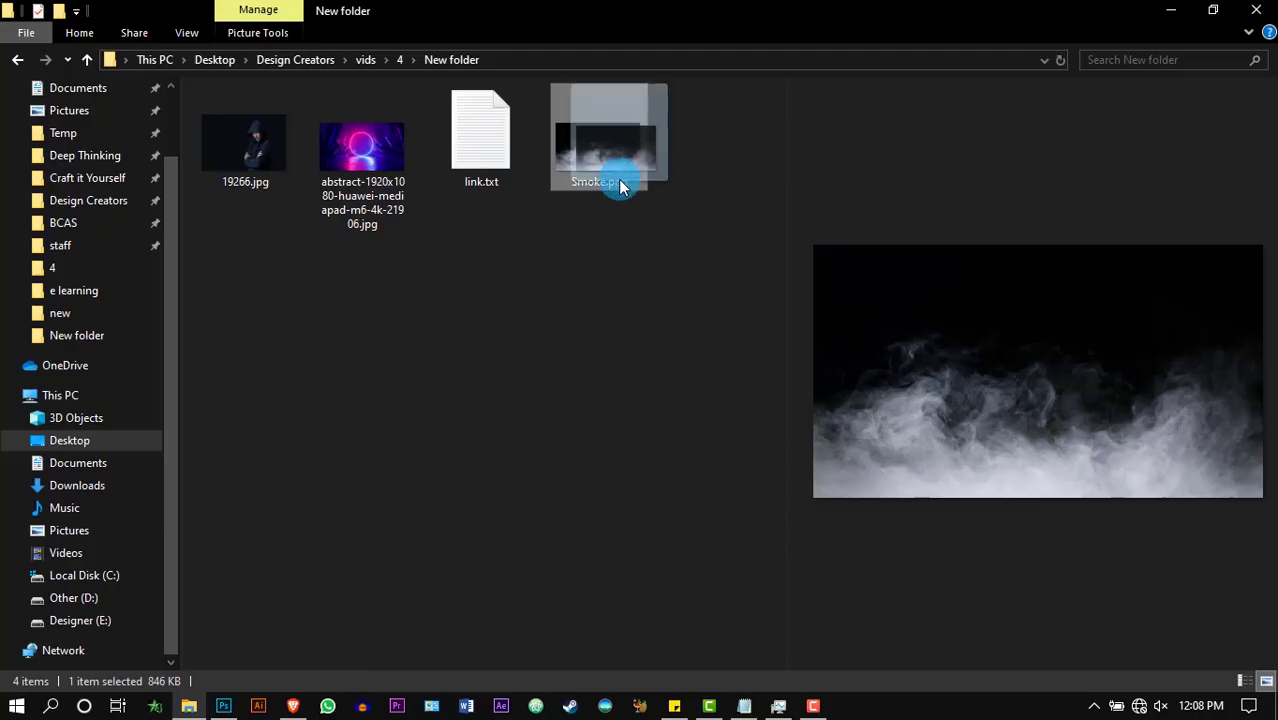
Place the Smoke image from the folder as the uppermost layer, set its blend mode to Screen and shift it downward.
drag(622, 183, 484, 393)
key(Return)
click(1058, 140)
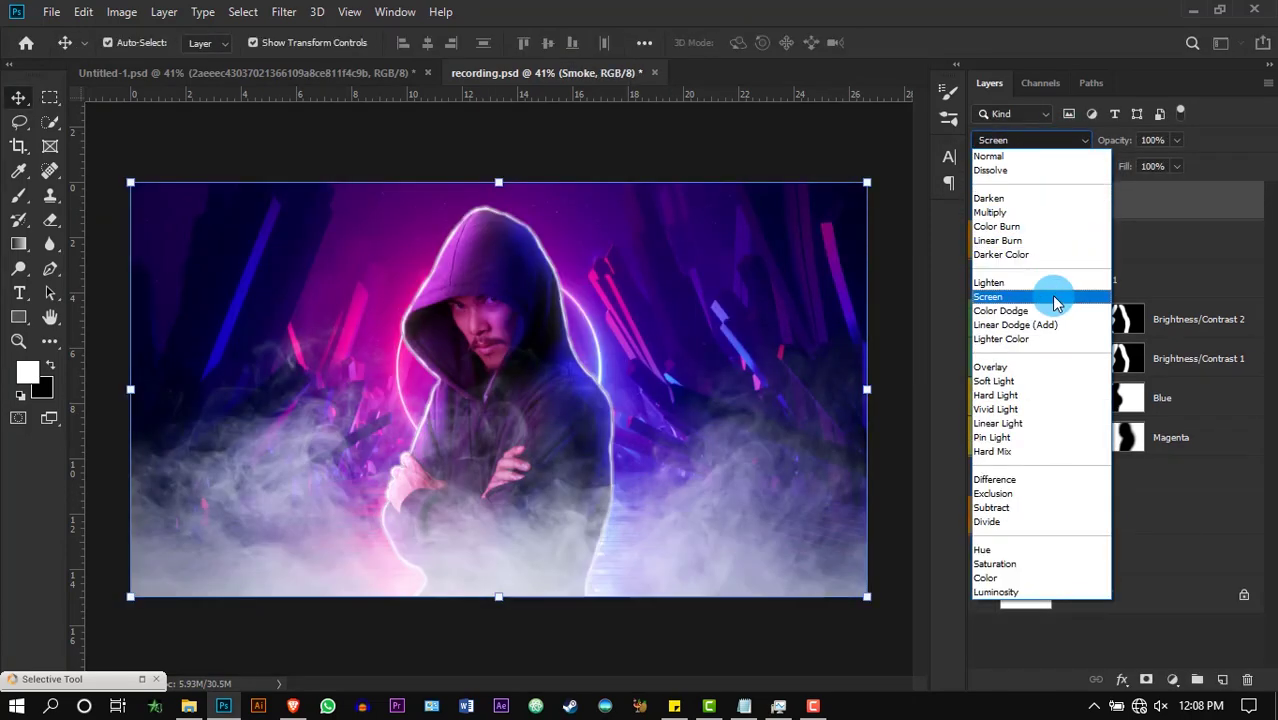
click(1057, 298)
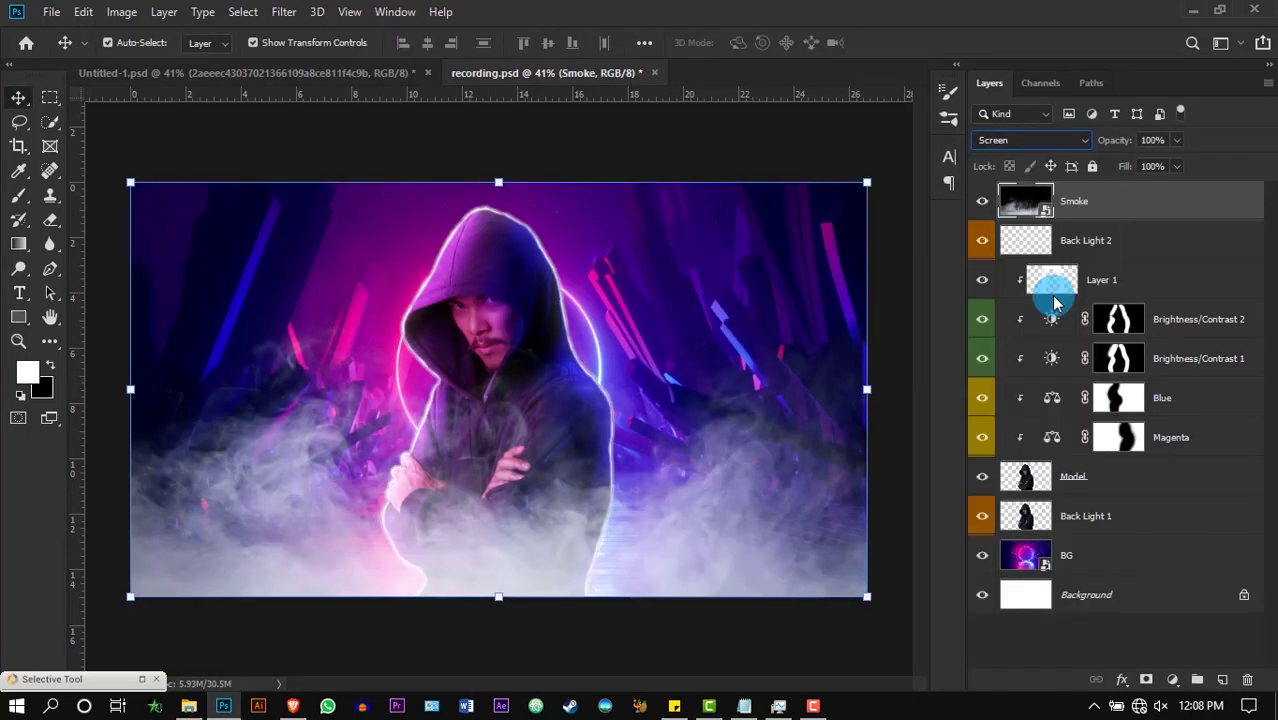
drag(750, 418, 750, 492)
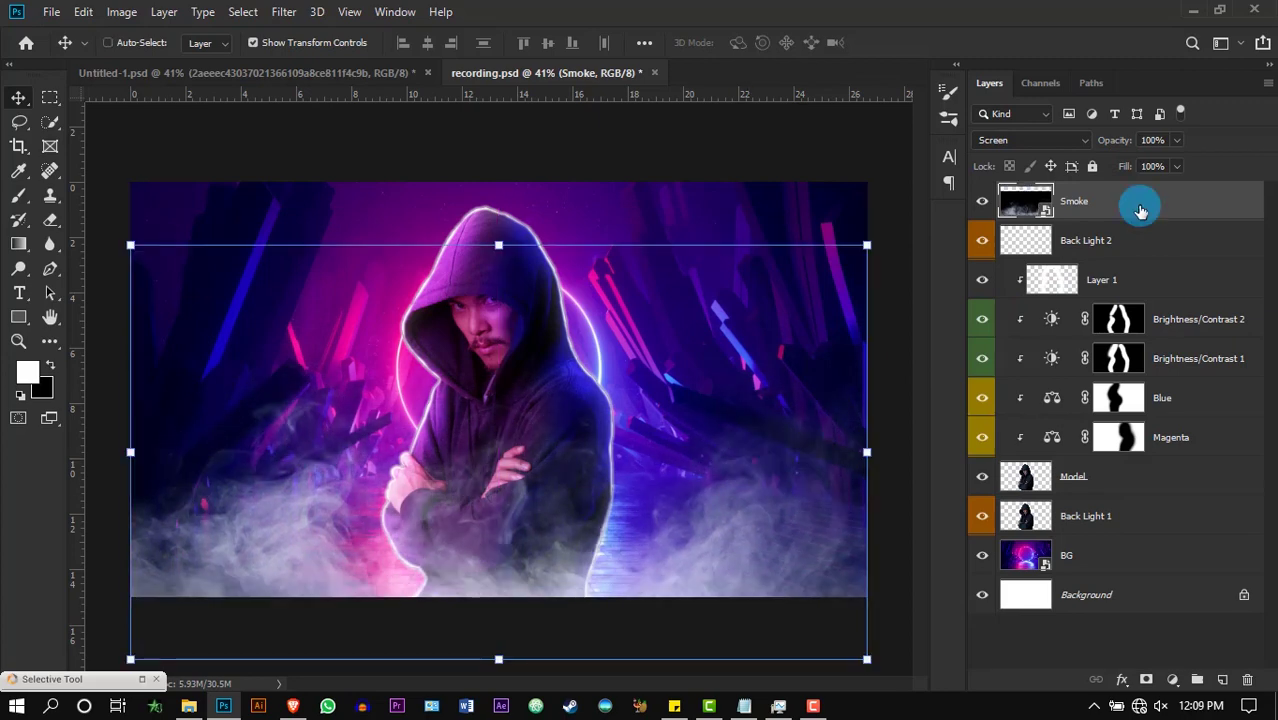
Duplicate the Smoke layer and hide the copy, keeping the original Smoke layer selected.
key(ctrl+j)
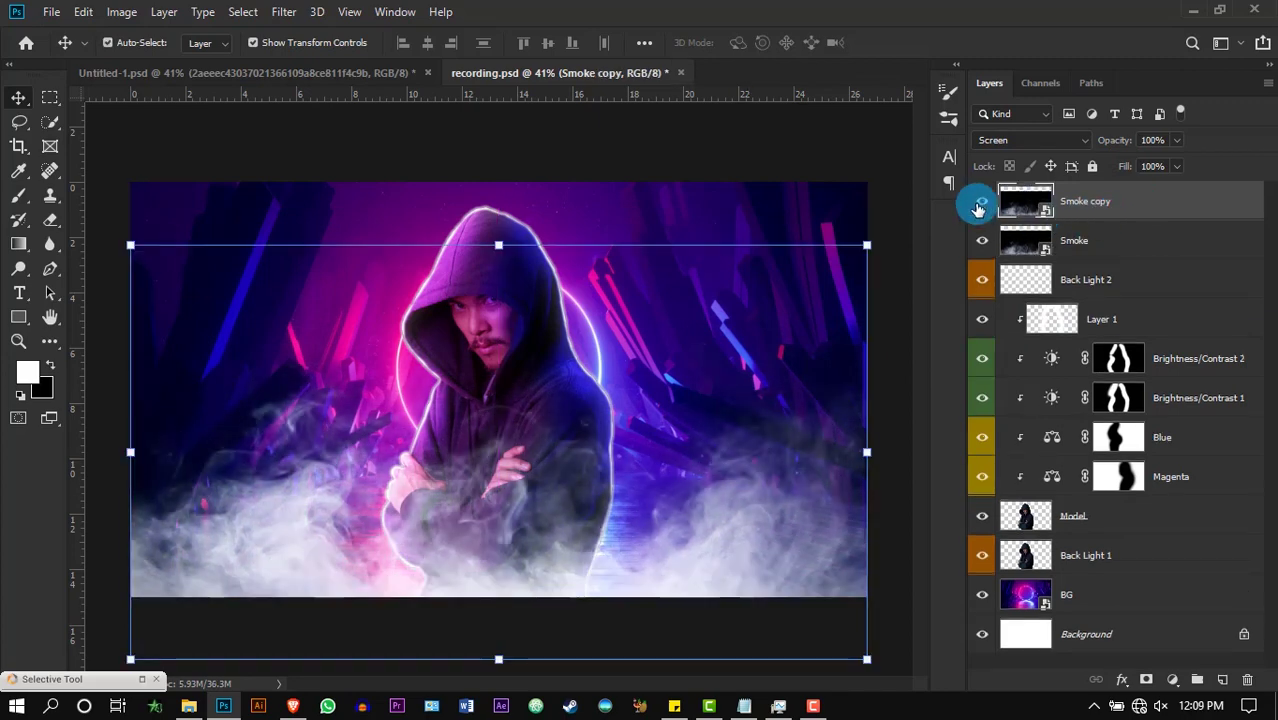
click(980, 204)
click(1115, 246)
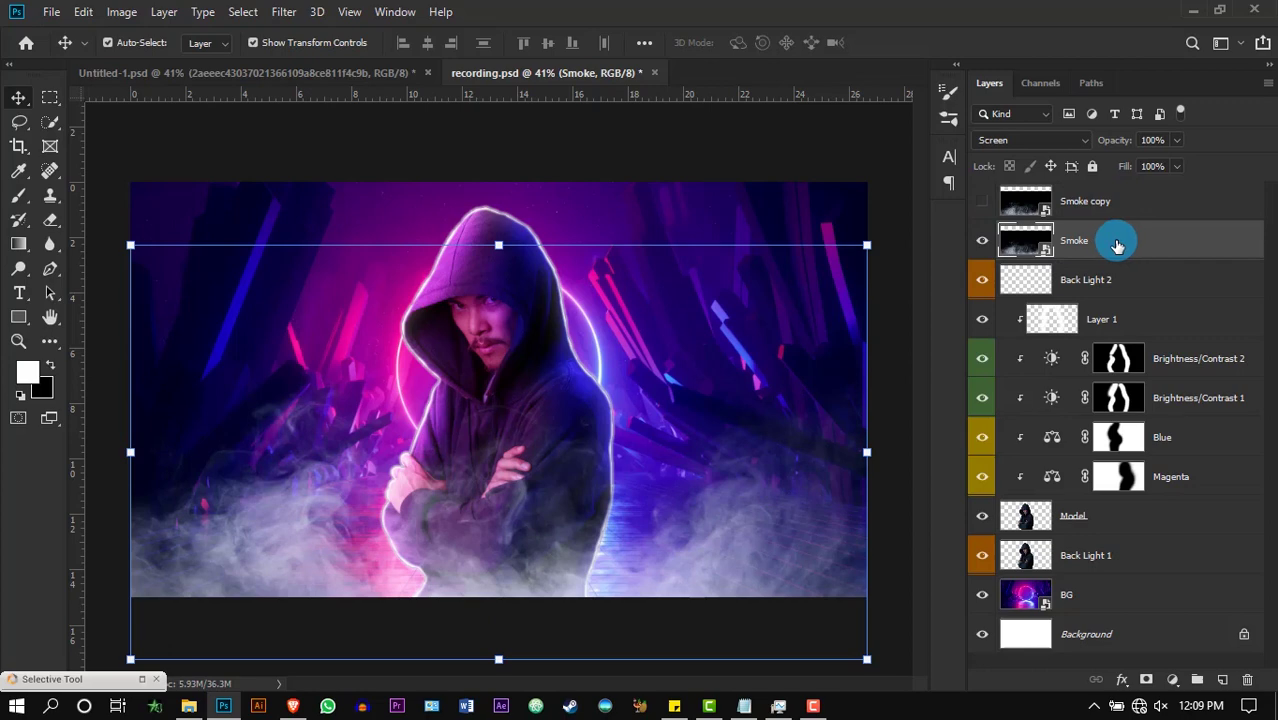
Apply Hue/Saturation to the Smoke layer with Hue +115 and Saturation +62.
key(ctrl+u)
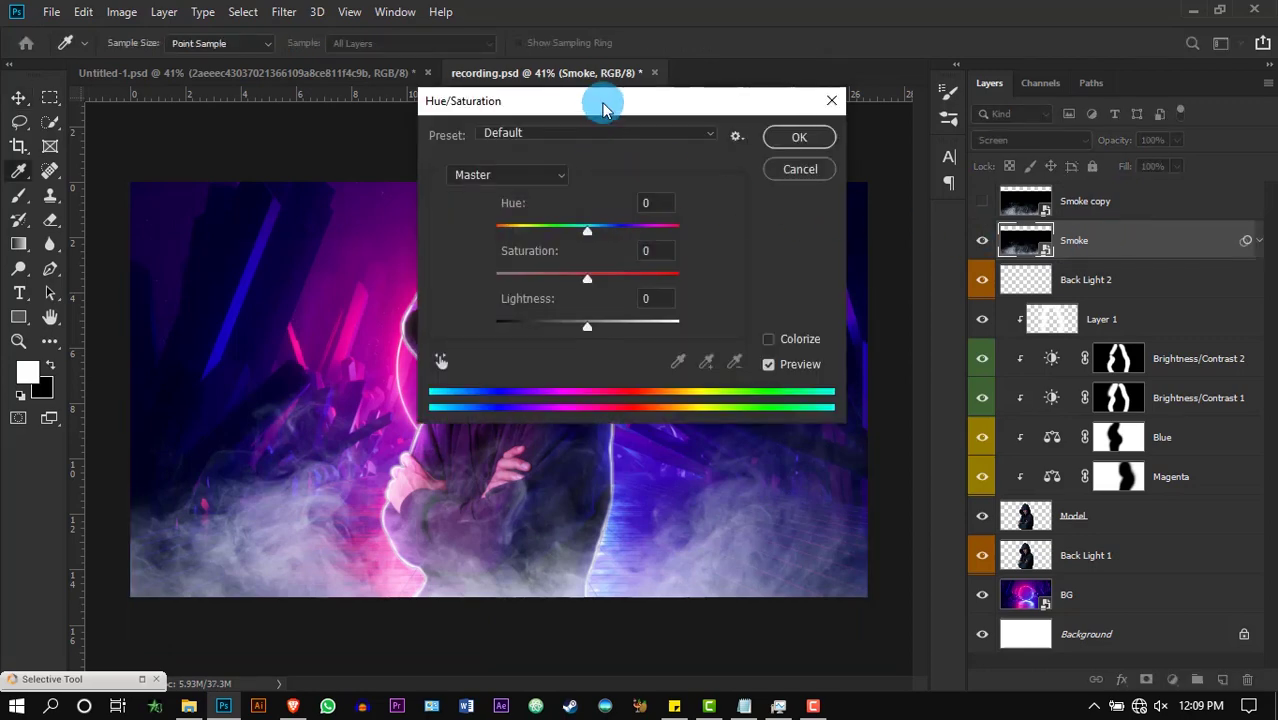
drag(603, 108, 712, 182)
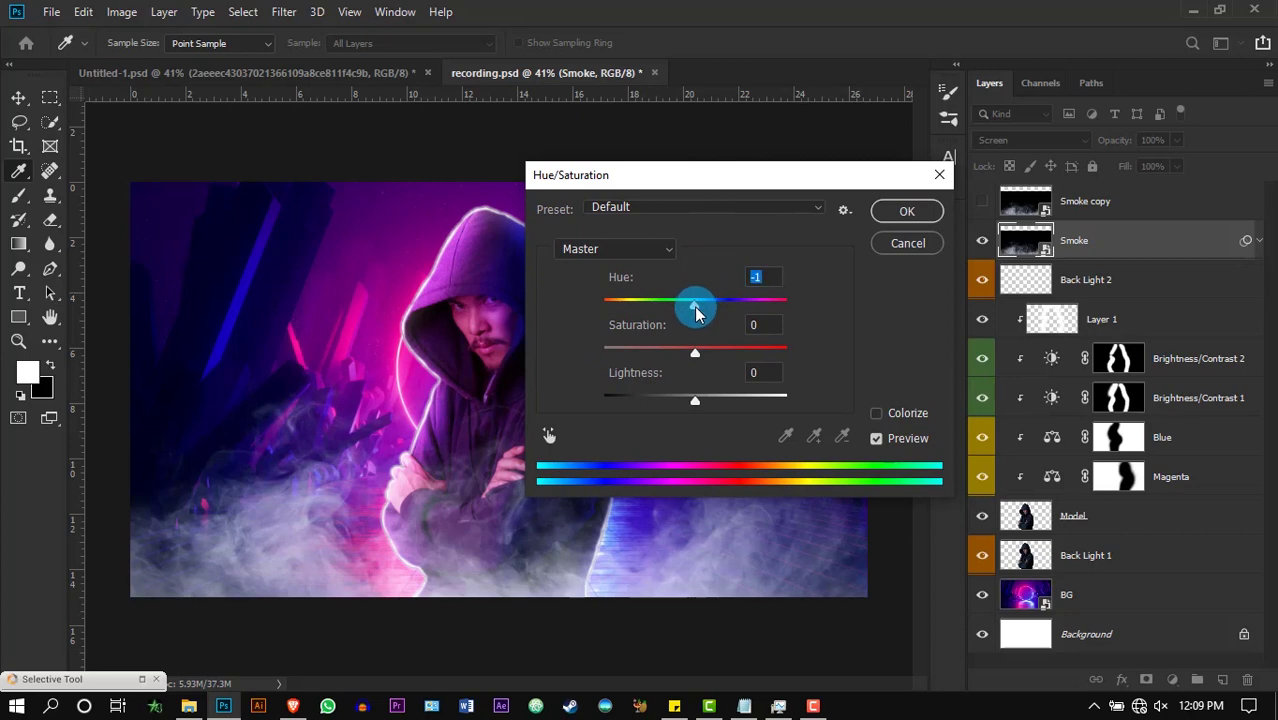
drag(712, 314, 758, 316)
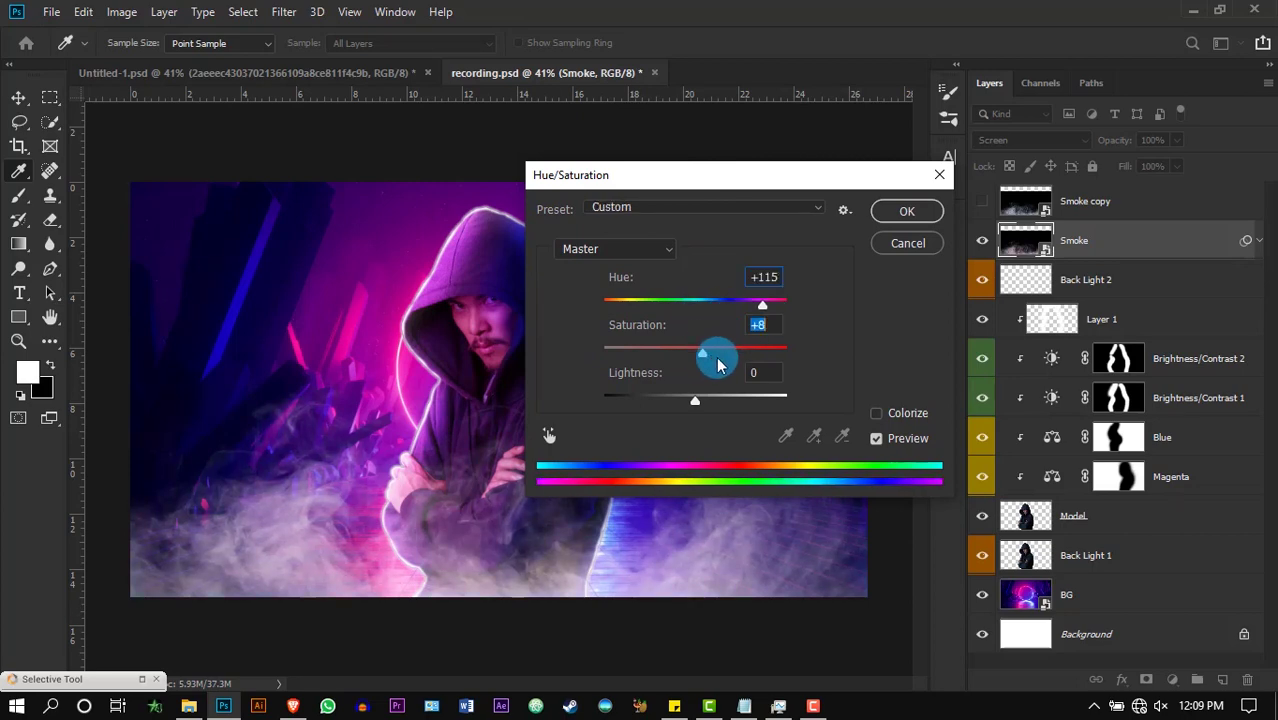
mouse_move(748, 362)
mouse_down()
mouse_move(784, 356)
mouse_move(766, 366)
mouse_up()
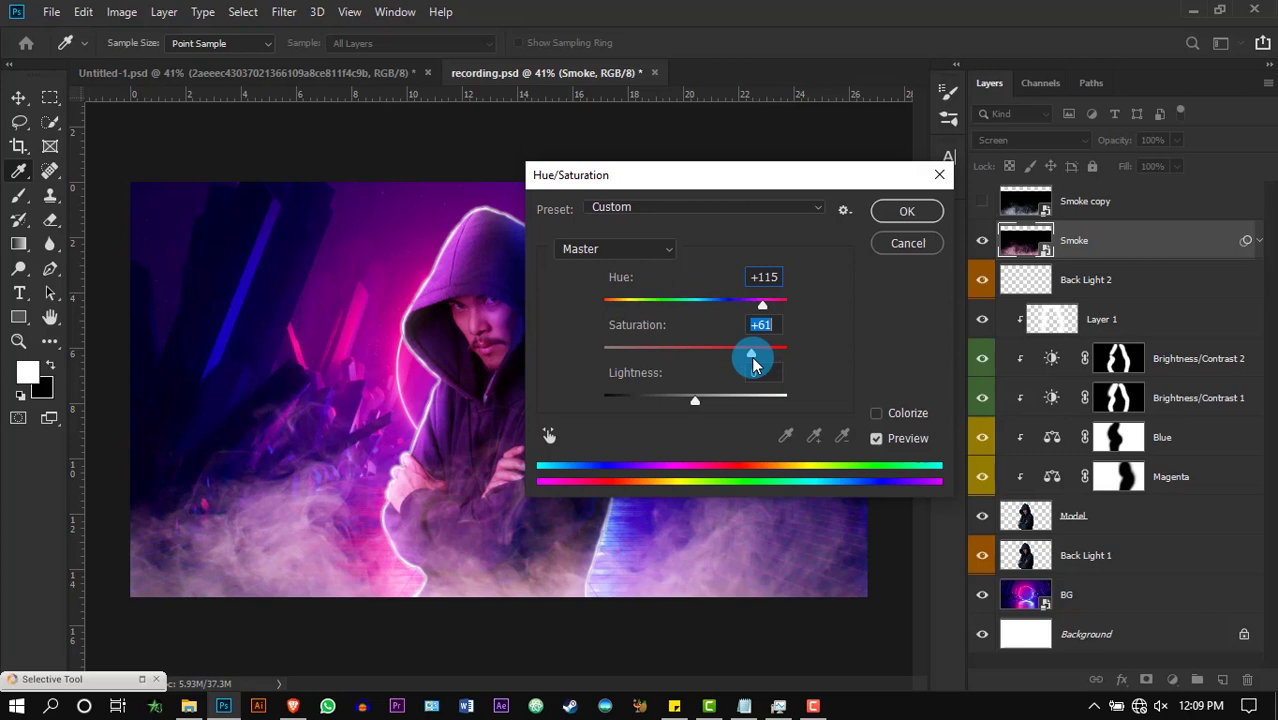
click(894, 221)
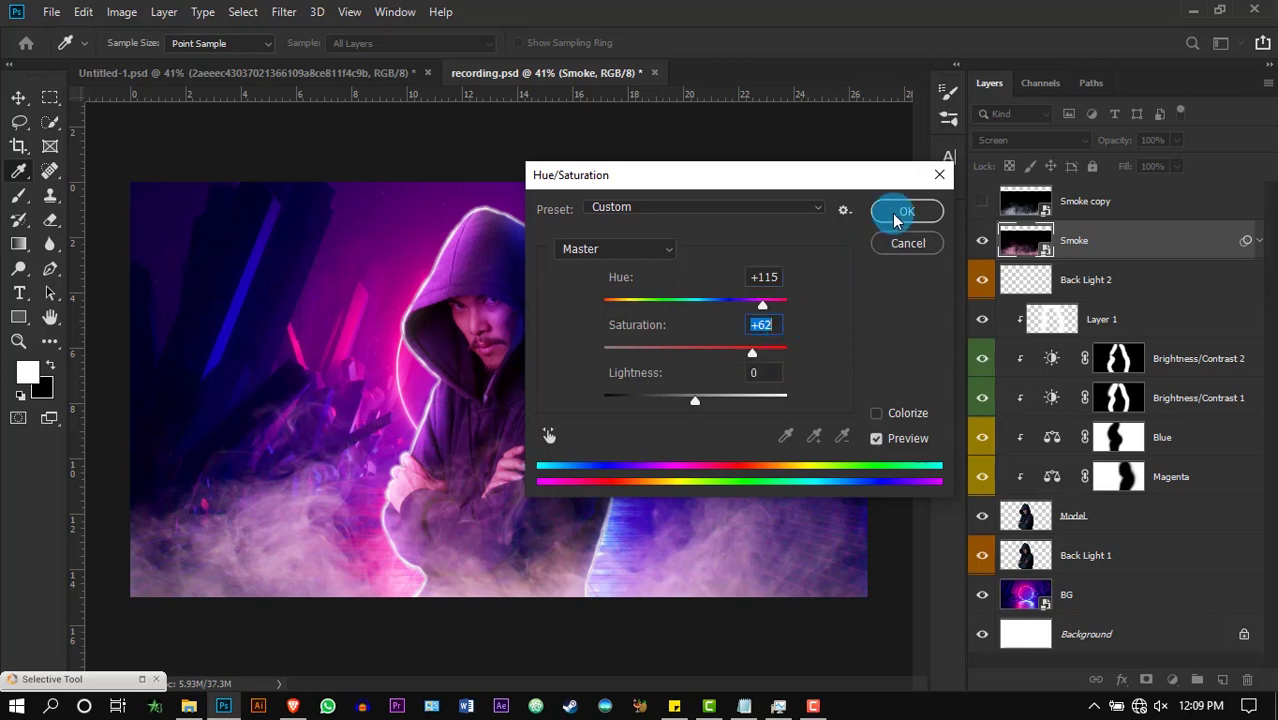
Rasterize Smoke, erase its smoke over the blue-lit side with a soft size 600 eraser, and show Smoke copy in its place.
key(e)
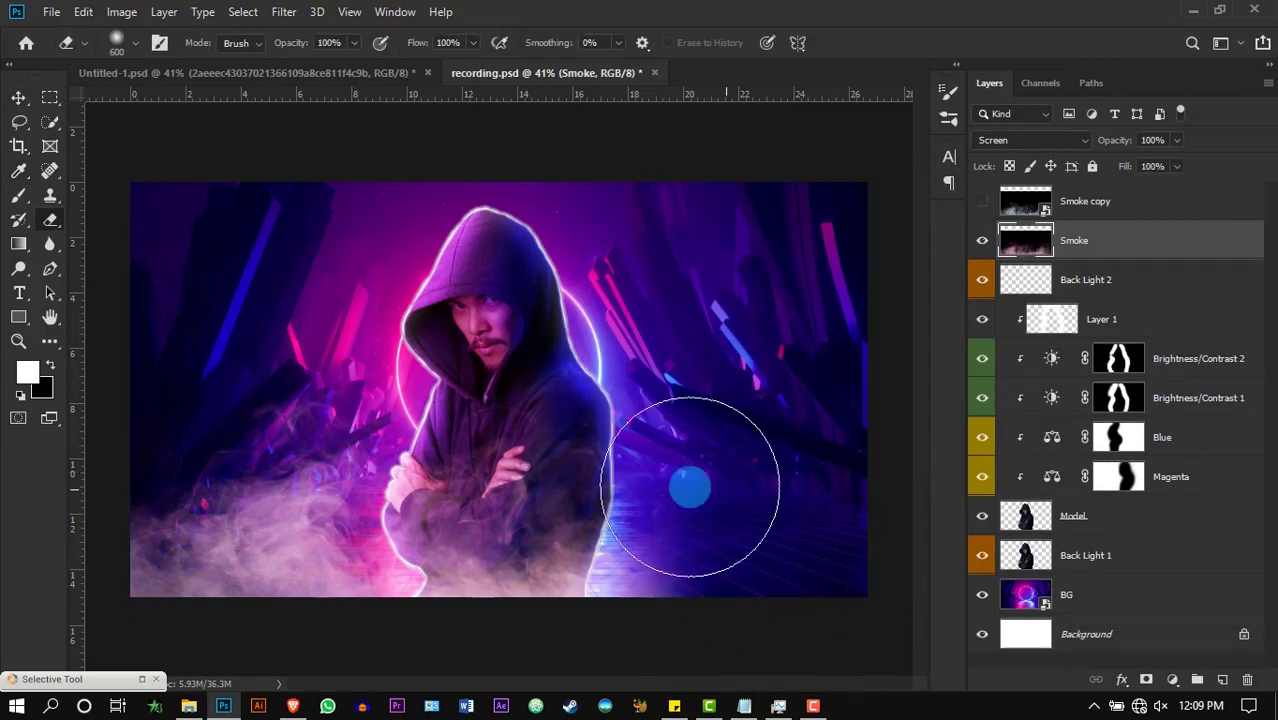
mouse_move(690, 487)
mouse_down()
mouse_move(632, 533)
mouse_move(601, 526)
mouse_move(597, 608)
mouse_move(613, 559)
mouse_up()
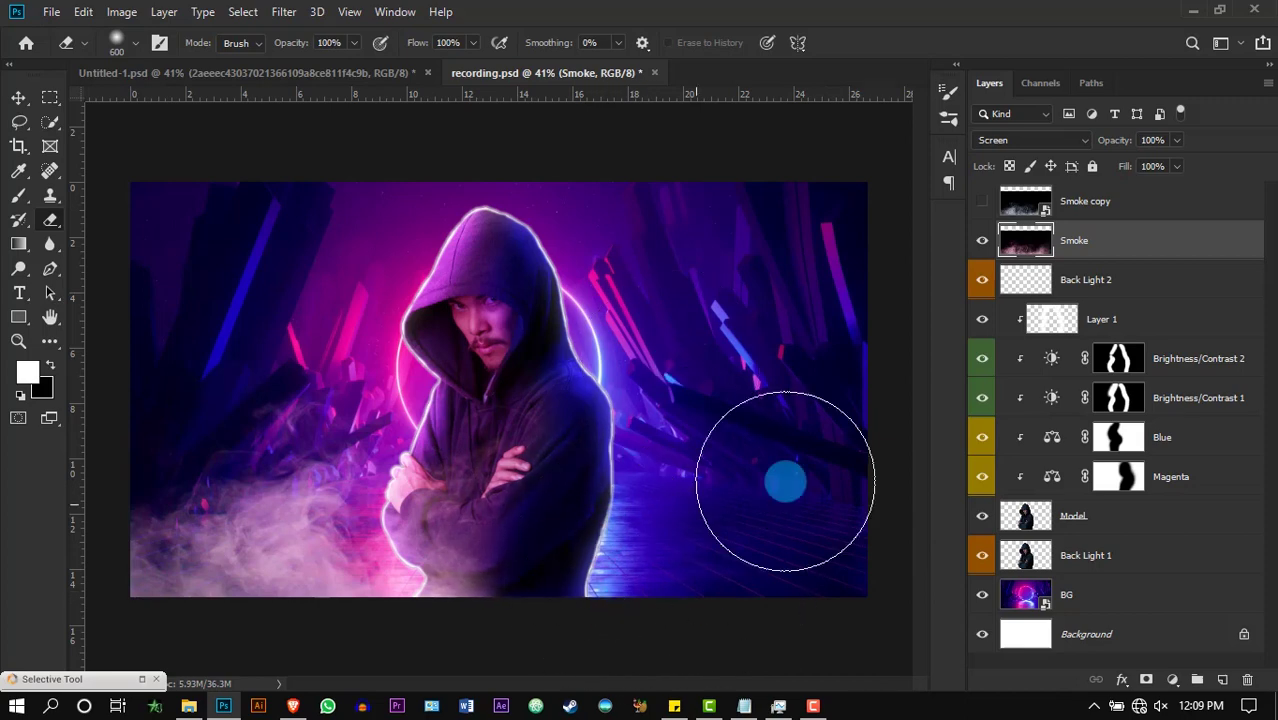
click(982, 240)
click(982, 201)
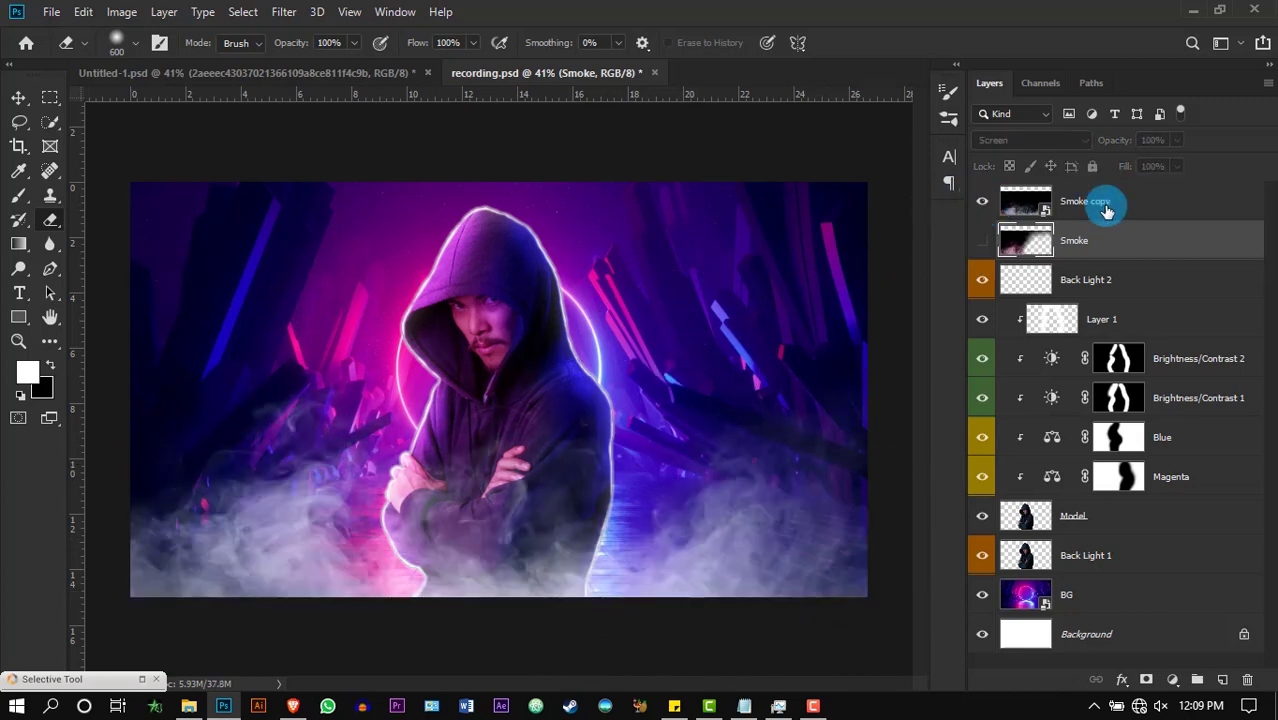
Apply Hue/Saturation to the Smoke copy layer with Hue +5 and Saturation +68.
click(1105, 205)
key(ctrl+u)
drag(688, 300, 712, 300)
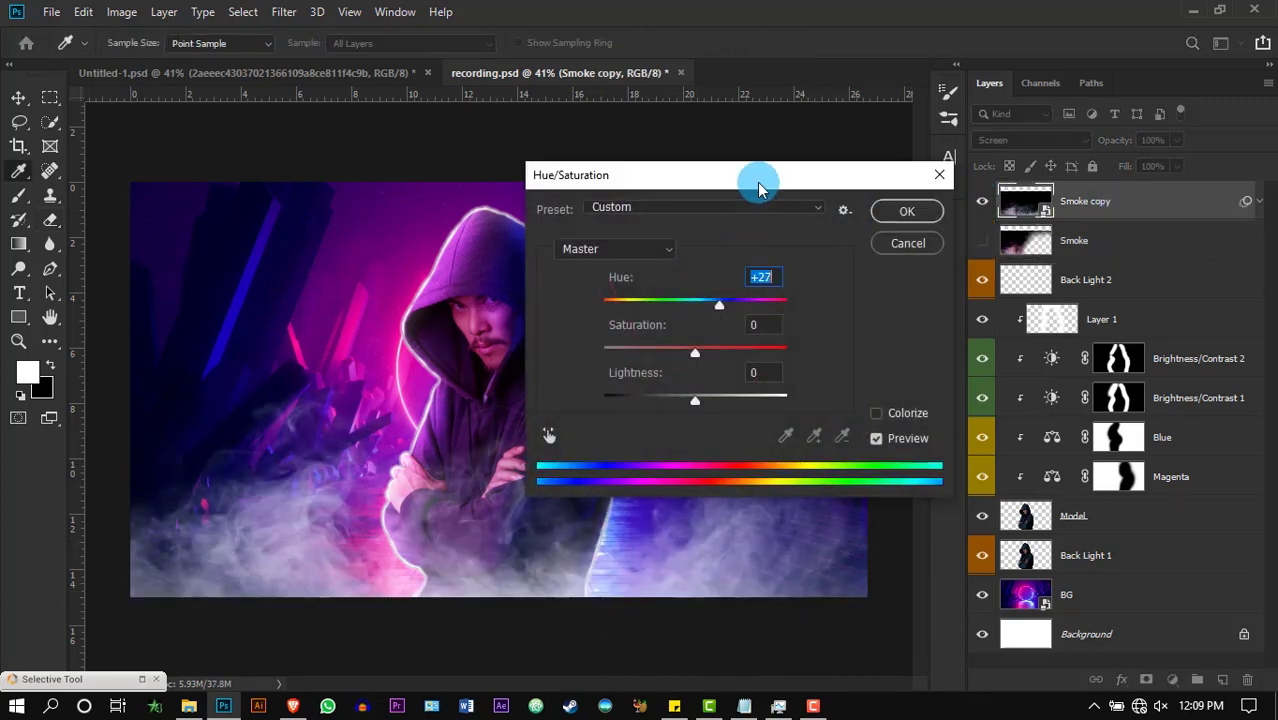
drag(759, 186, 804, 148)
drag(789, 311, 792, 310)
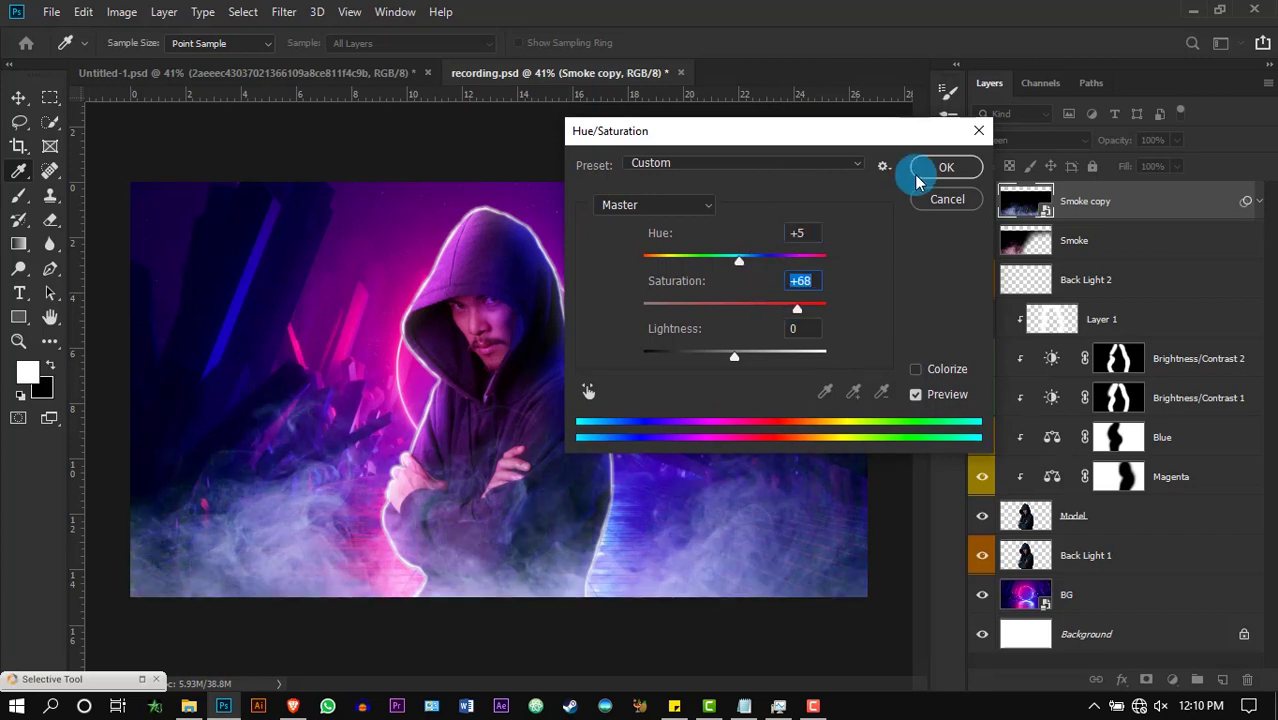
click(922, 172)
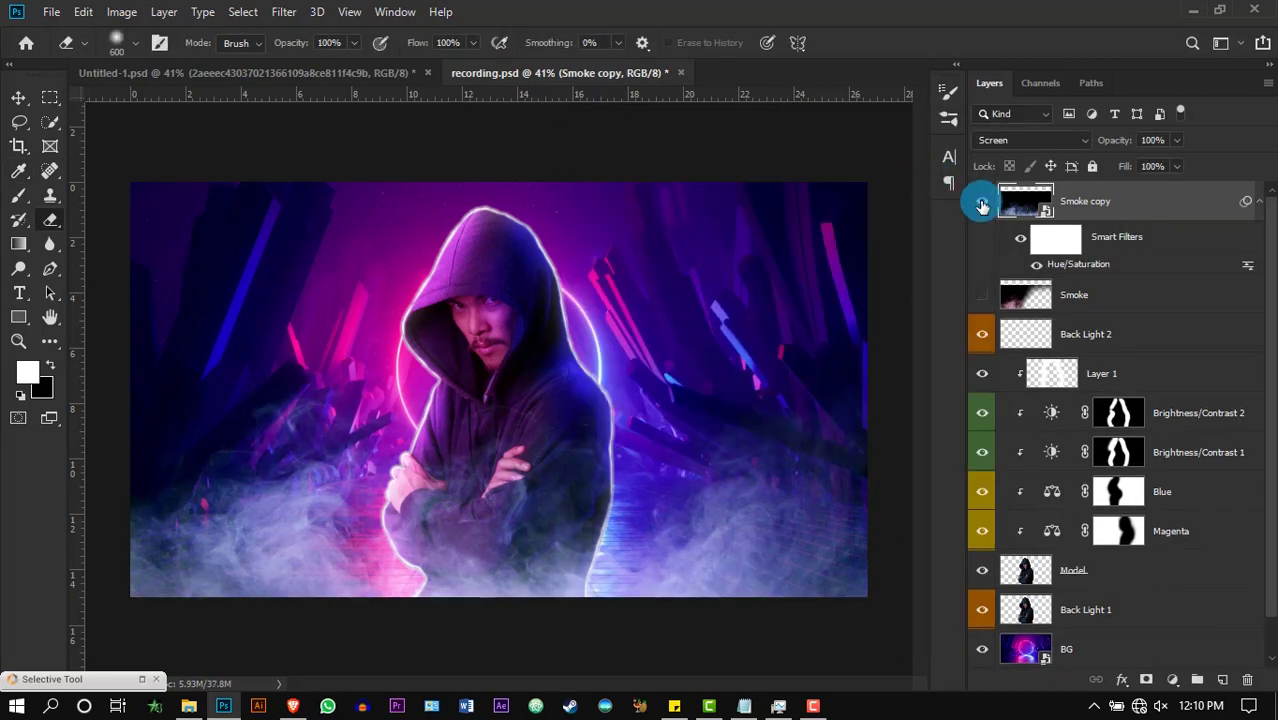
Rasterize Smoke copy, erase its smoke over the magenta-lit side with the size 600 soft eraser, and show the Smoke layer again.
click(730, 448)
click(620, 288)
drag(450, 520, 385, 464)
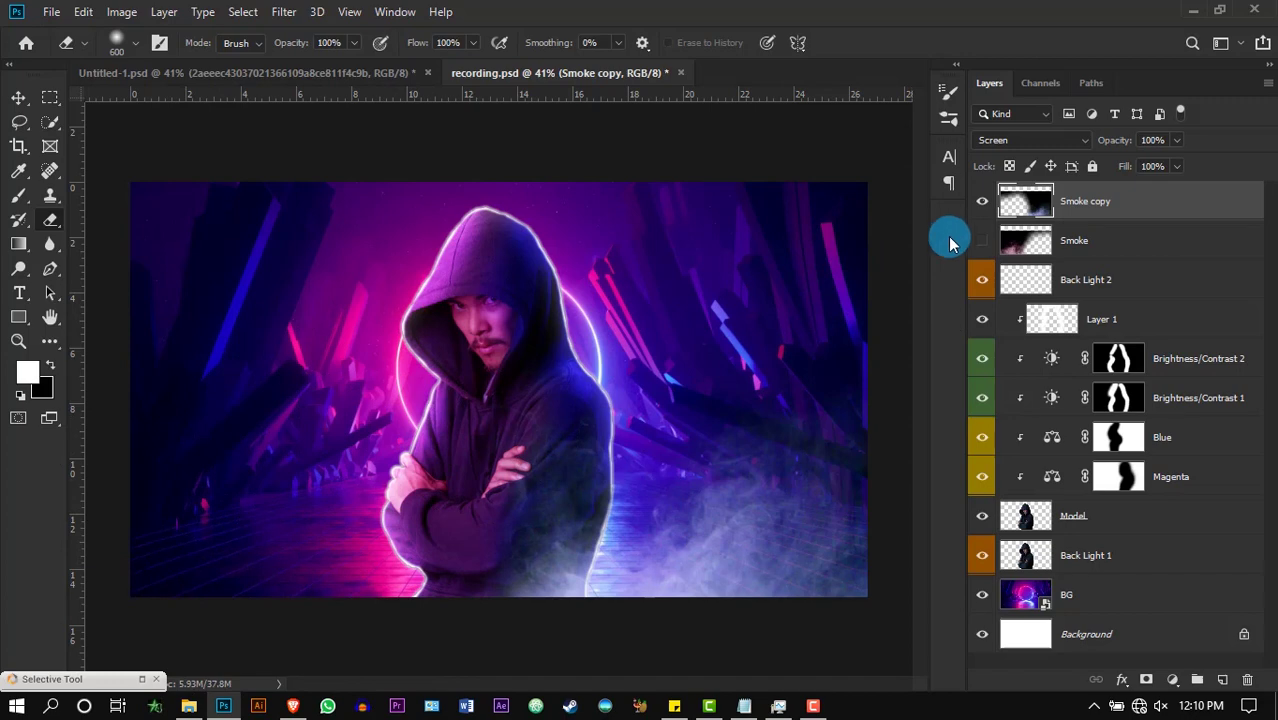
click(981, 247)
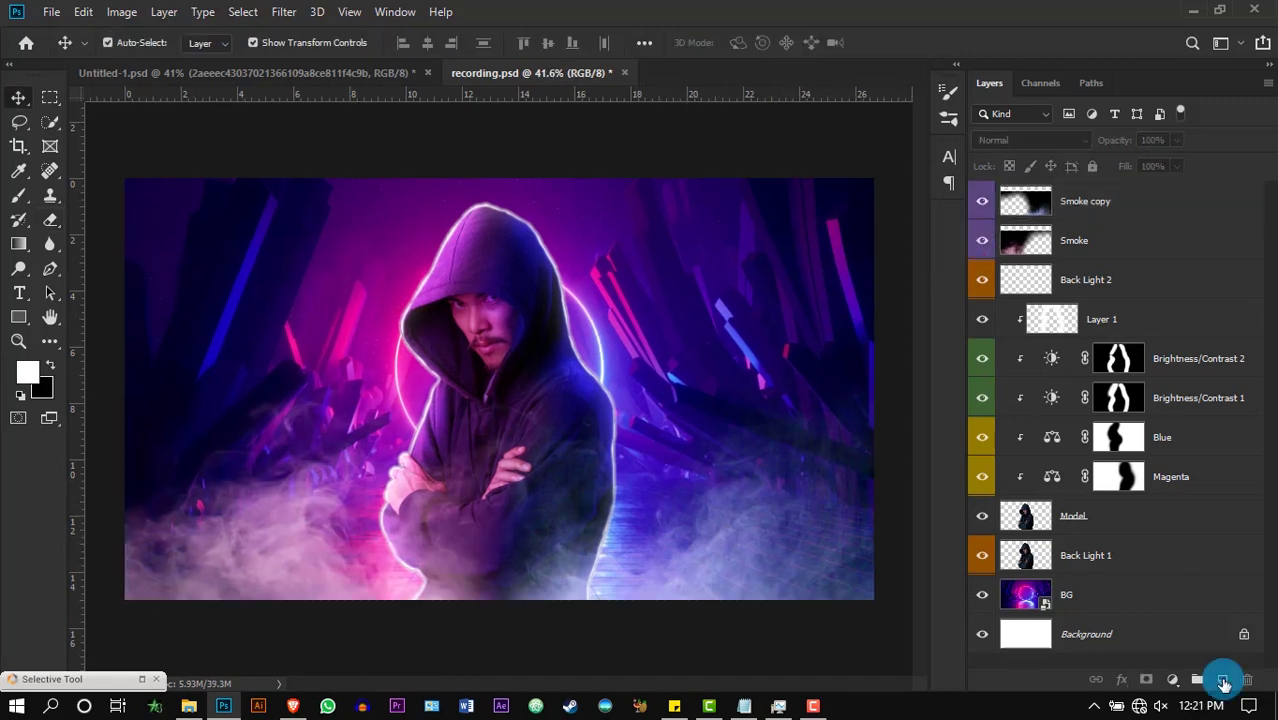
Paint a glowing white dot on a new layer above Smoke copy with a 200 px Soft Round brush at 9% hardness.
click(1222, 680)
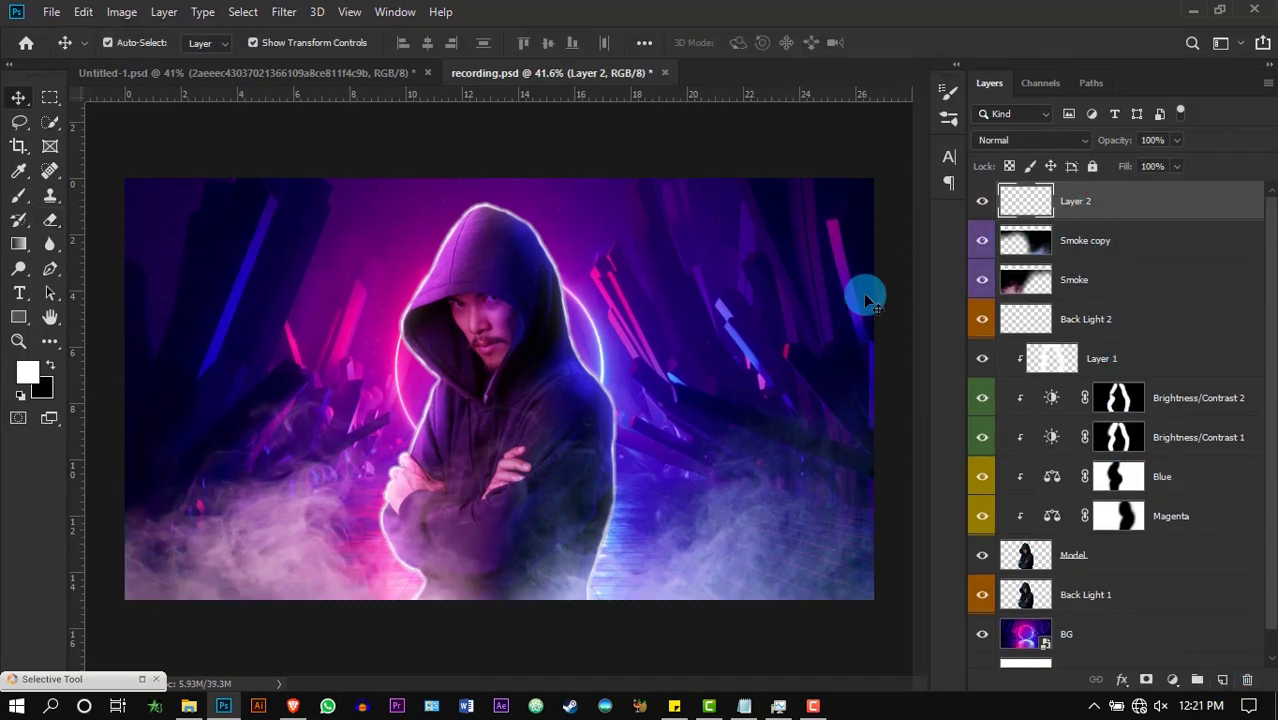
key(b)
right_click(708, 319)
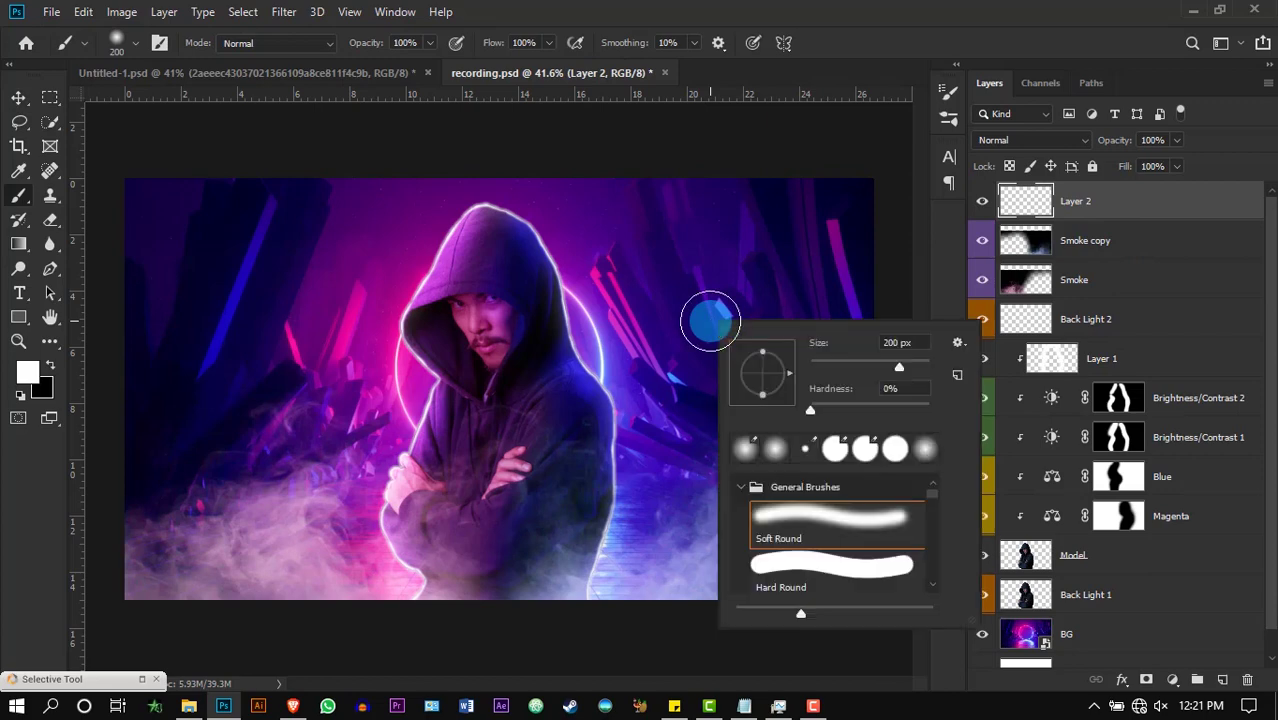
drag(810, 411, 823, 411)
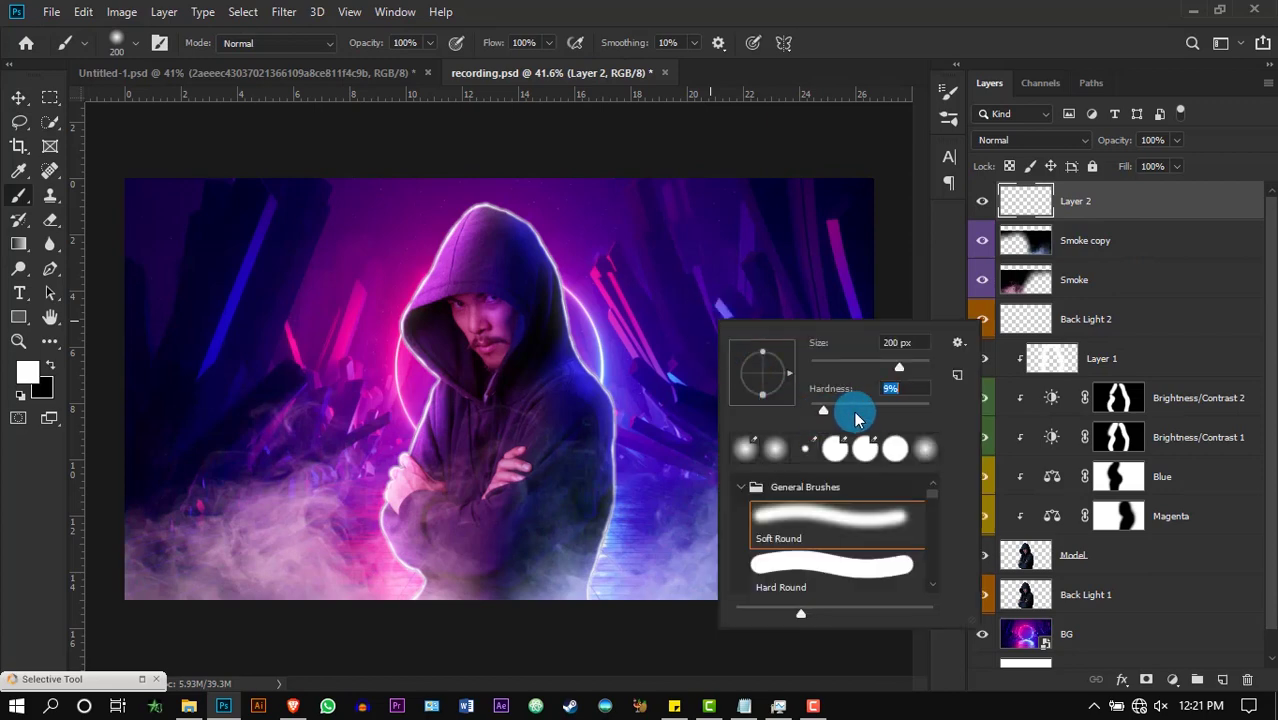
click(698, 313)
click(698, 313)
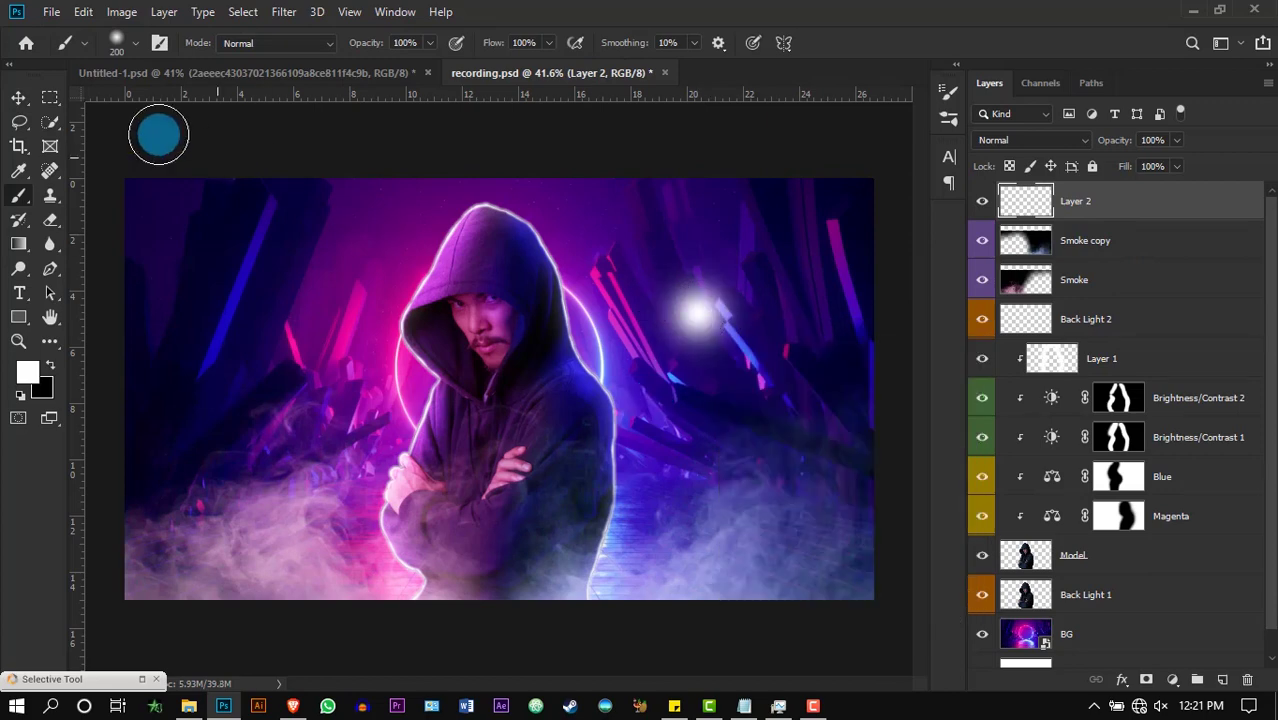
Transform the white dot into a thin vertical streak and rotate a duplicate of it 90° to form a cross.
key(ctrl+t)
scroll(785, 280, up, 5)
drag(756, 349, 462, 341)
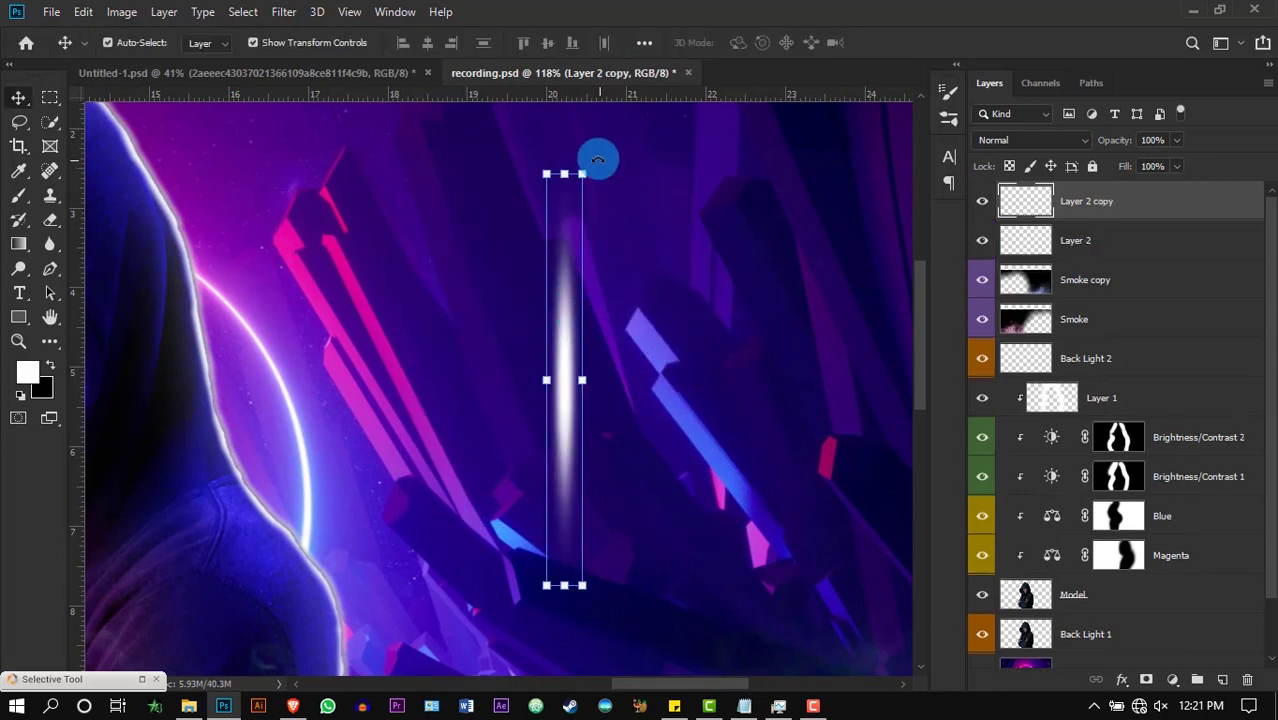
drag(598, 160, 724, 401)
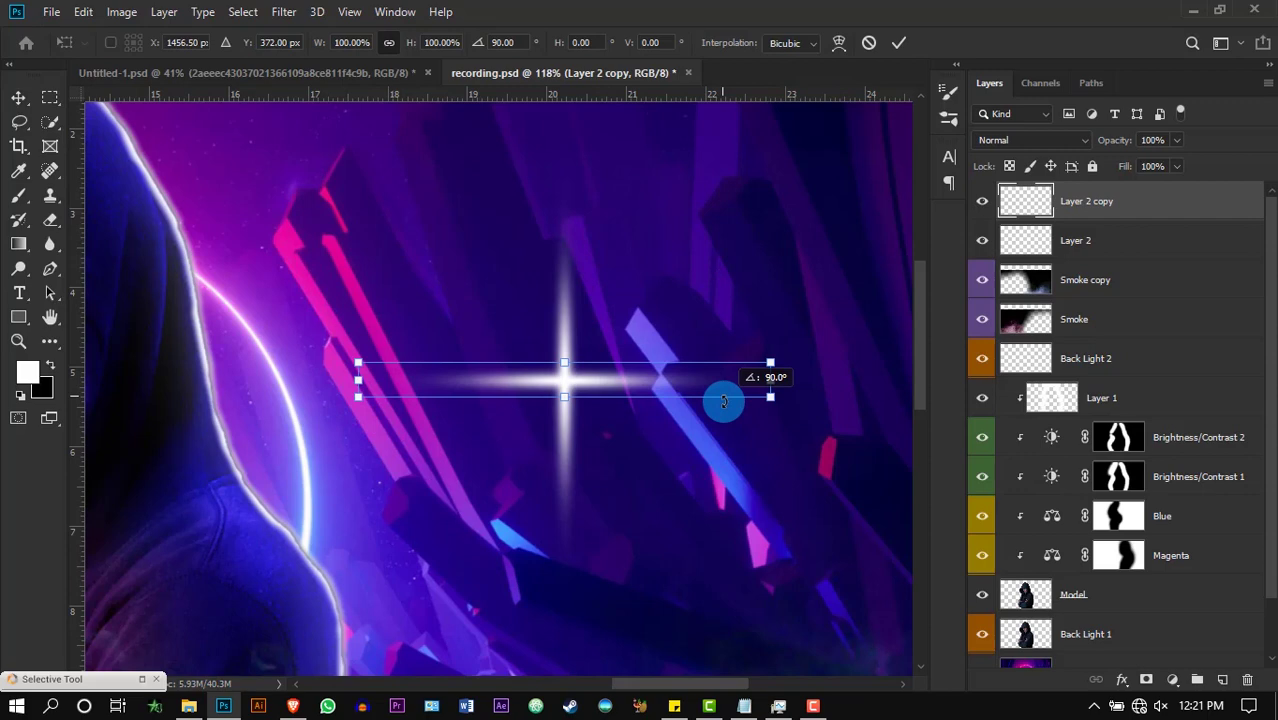
key(Return)
Add two more duplicates of the streak, shortened and rotated onto opposite diagonals, to complete an eight-pointed star.
key(ctrl+j)
key(ctrl+t)
drag(790, 354, 434, 251)
key(Return)
key(ctrl+j)
key(ctrl+t)
key(Return)
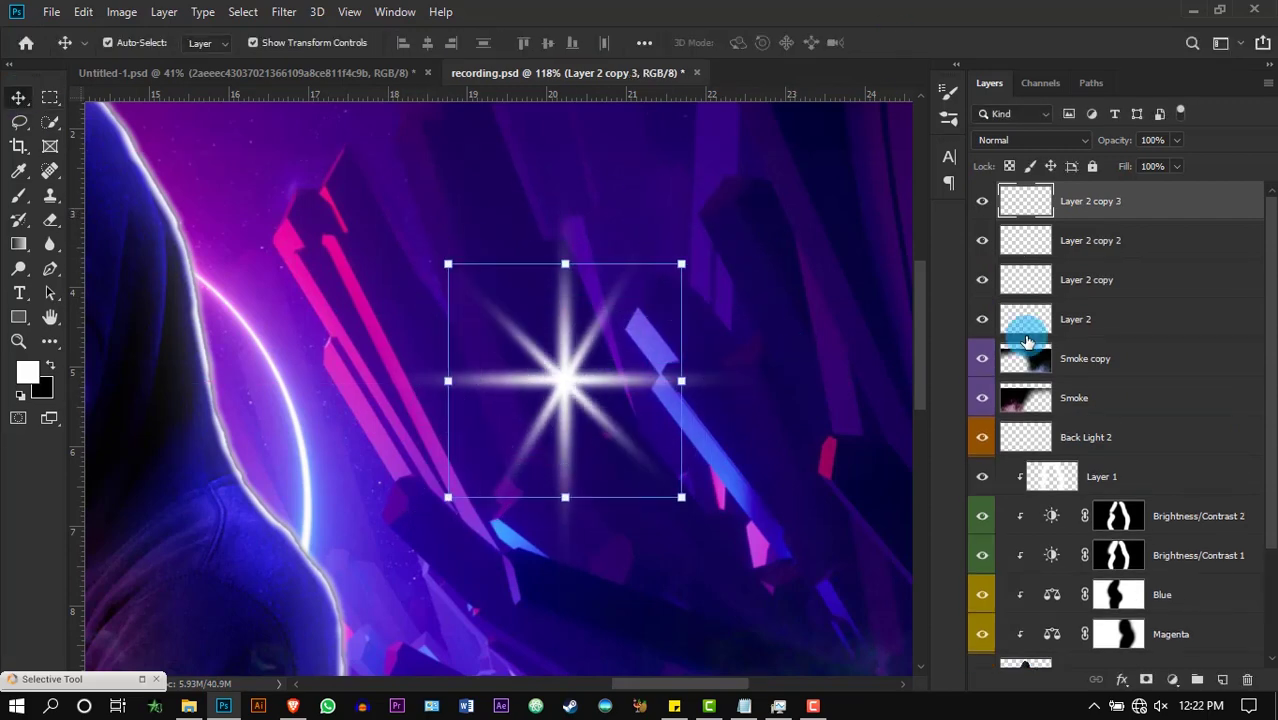
Merge Layer 2 and its three copies into a single star layer.
click(1106, 330)
shift+click(1145, 204)
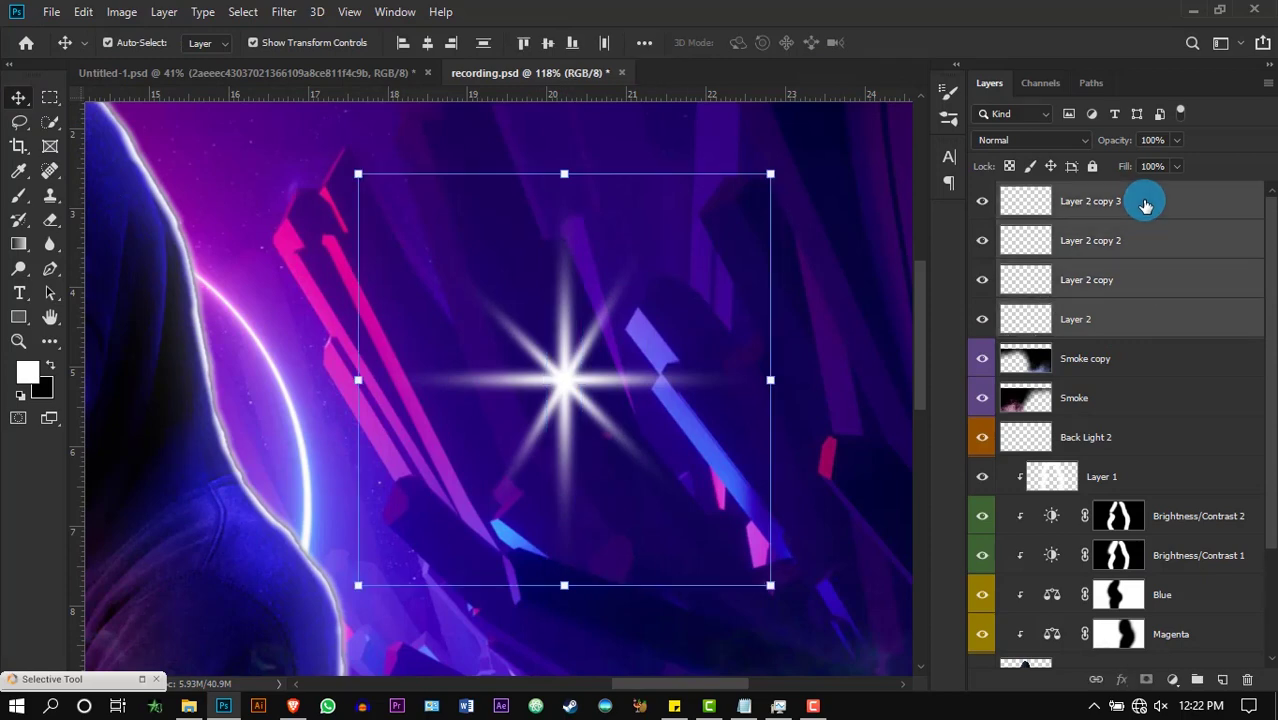
key(ctrl+e)
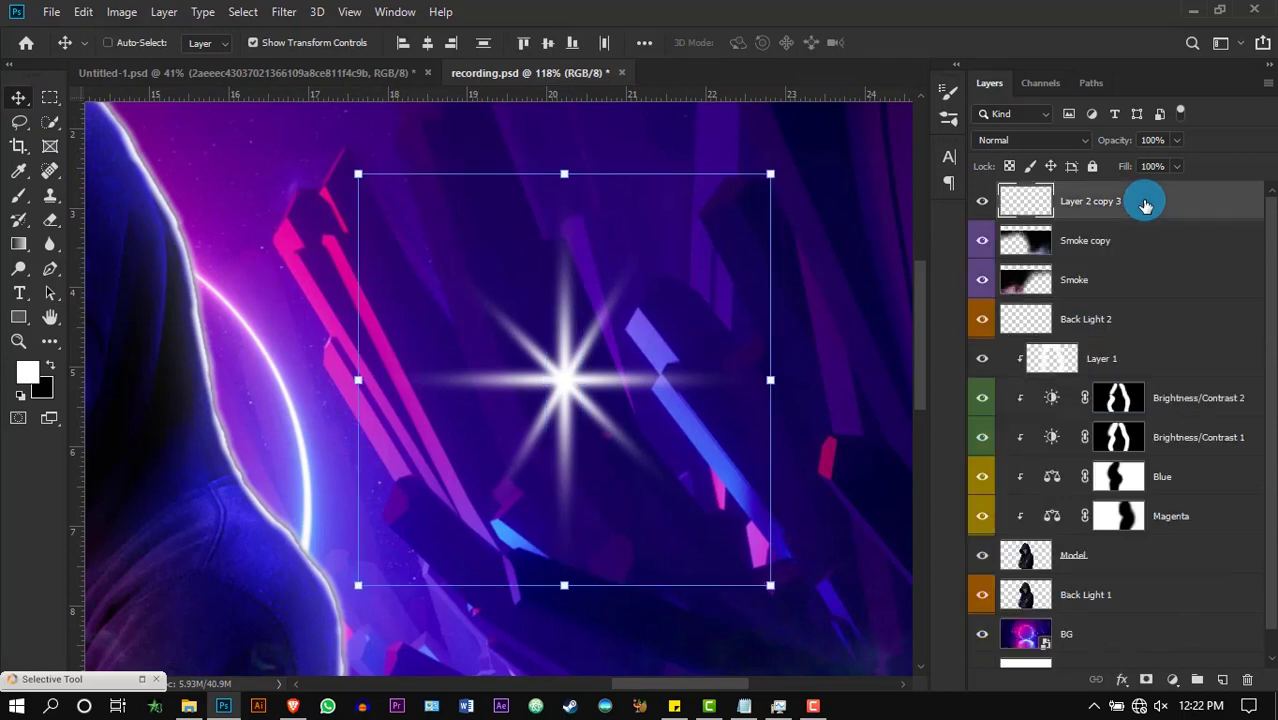
Place the star on the glowing edge of the man's blue-lit arm, scaled to about 61% and rotated about -7°.
key(ctrl+0)
drag(710, 290, 625, 398)
scroll(672, 414, up, 4)
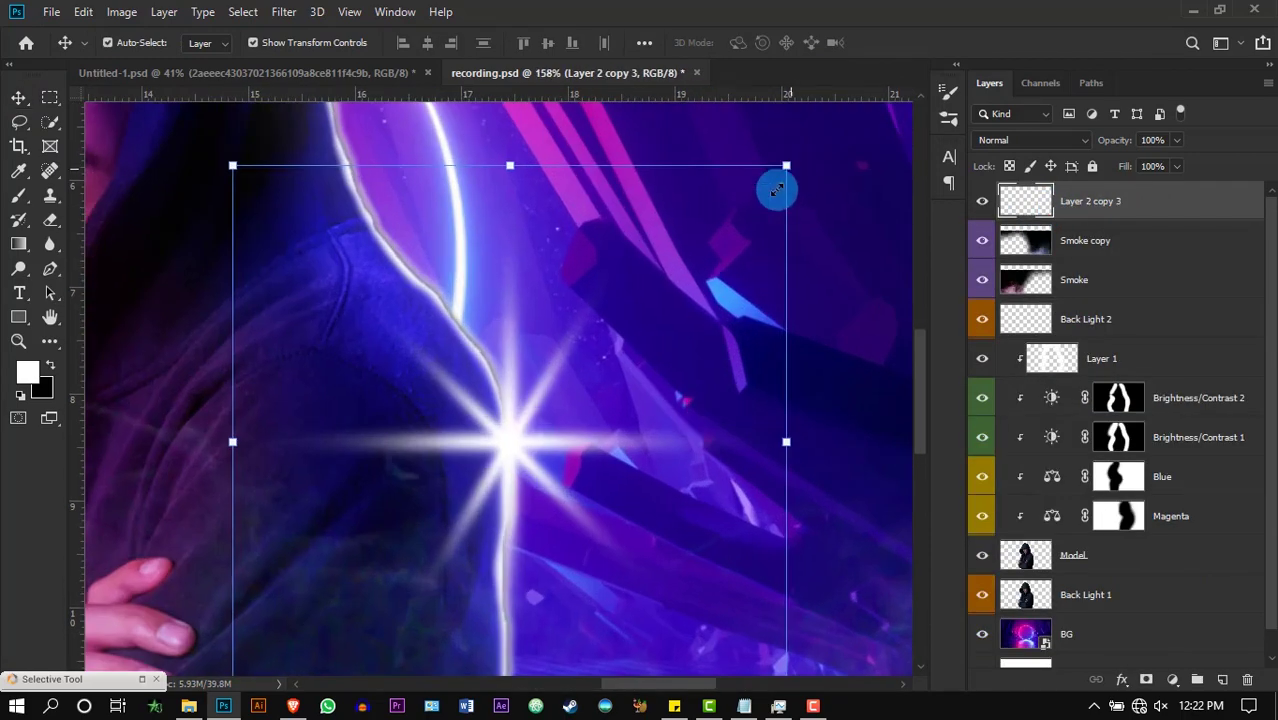
drag(785, 165, 679, 281)
drag(506, 394, 508, 405)
drag(698, 286, 685, 272)
drag(520, 388, 511, 361)
drag(685, 238, 672, 224)
scroll(650, 404, down, 4)
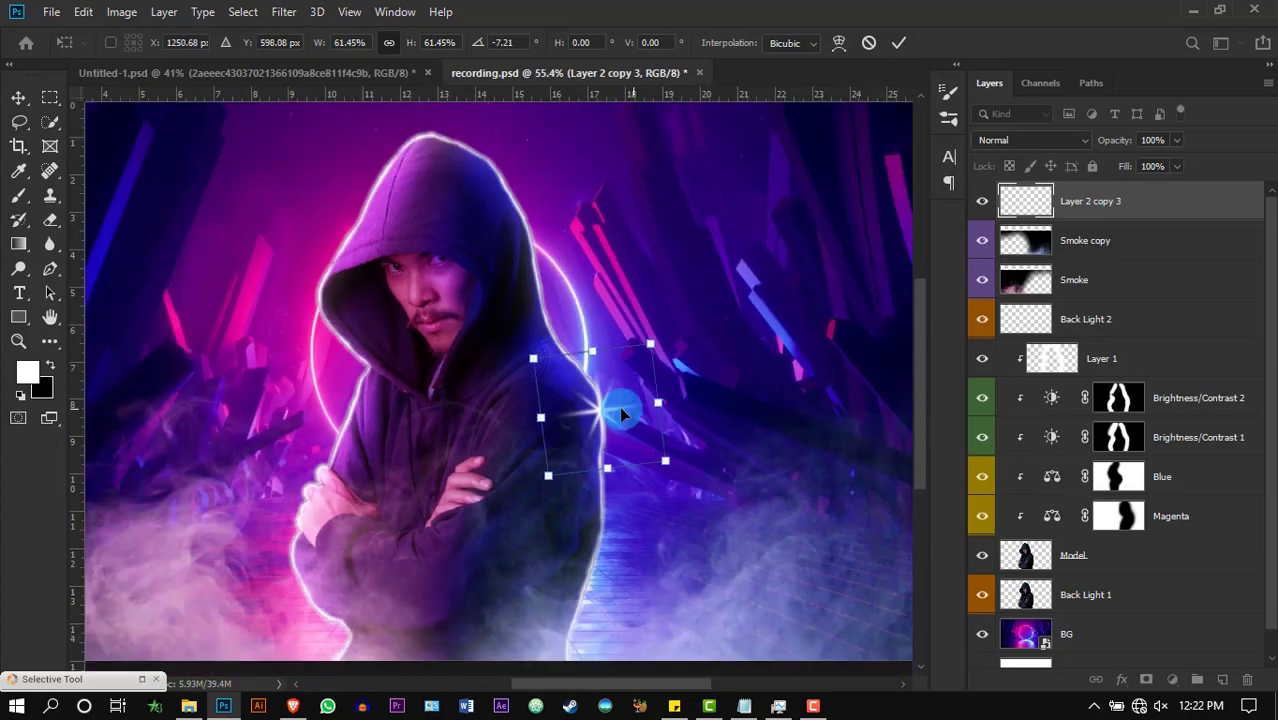
key(Return)
Duplicate the star onto the hood's magenta-lit edge, adjusting its rotation and centring it on the glowing outline.
alt+drag(606, 400, 368, 197)
scroll(330, 152, up, 4)
drag(637, 108, 706, 268)
scroll(434, 266, up, 3)
drag(386, 334, 383, 337)
scroll(383, 337, down, 3)
drag(620, 295, 545, 311)
drag(356, 334, 388, 338)
key(Return)
Duplicate the star onto the hood's blue-lit edge where the ring meets it, and rotate the copy.
scroll(496, 271, down, 4)
alt+drag(496, 271, 816, 308)
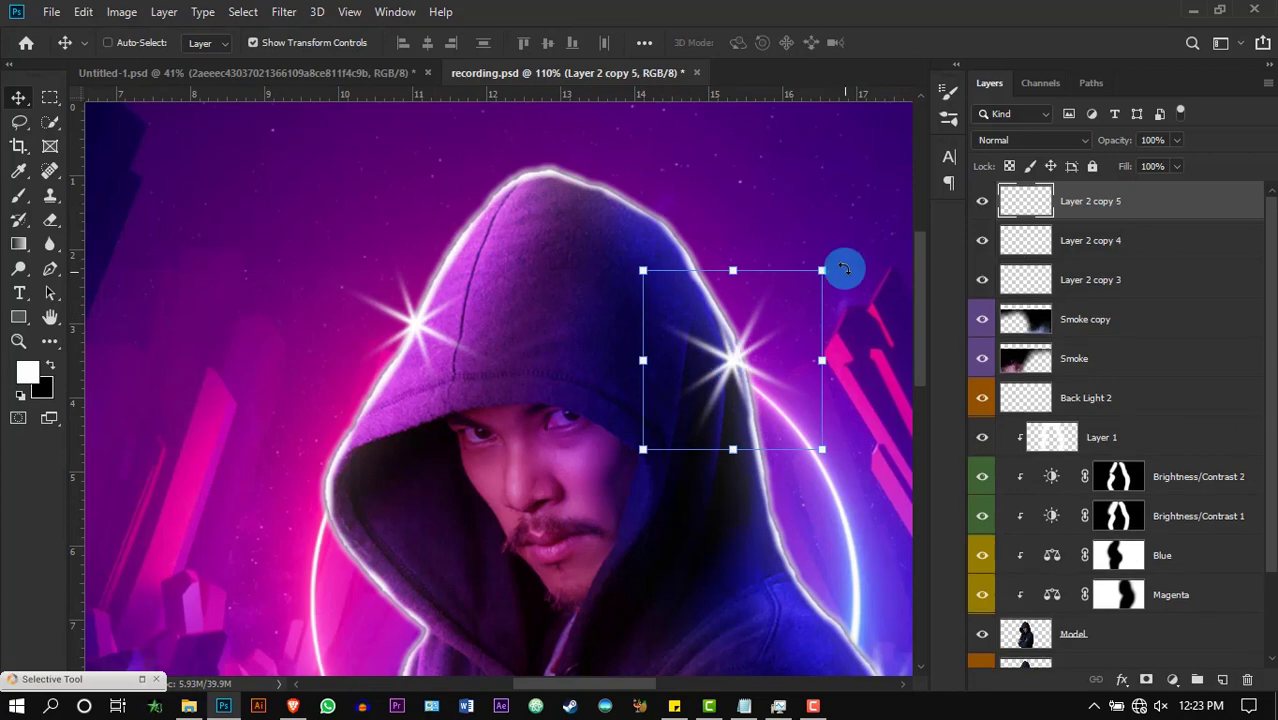
scroll(807, 411, up, 7)
drag(843, 264, 786, 393)
click(896, 48)
Duplicate the star onto the magenta-lit sleeve edge just above the hand, then rotate it and nudge it onto the outline.
scroll(702, 272, down, 7)
alt+drag(700, 282, 525, 492)
scroll(550, 498, up, 7)
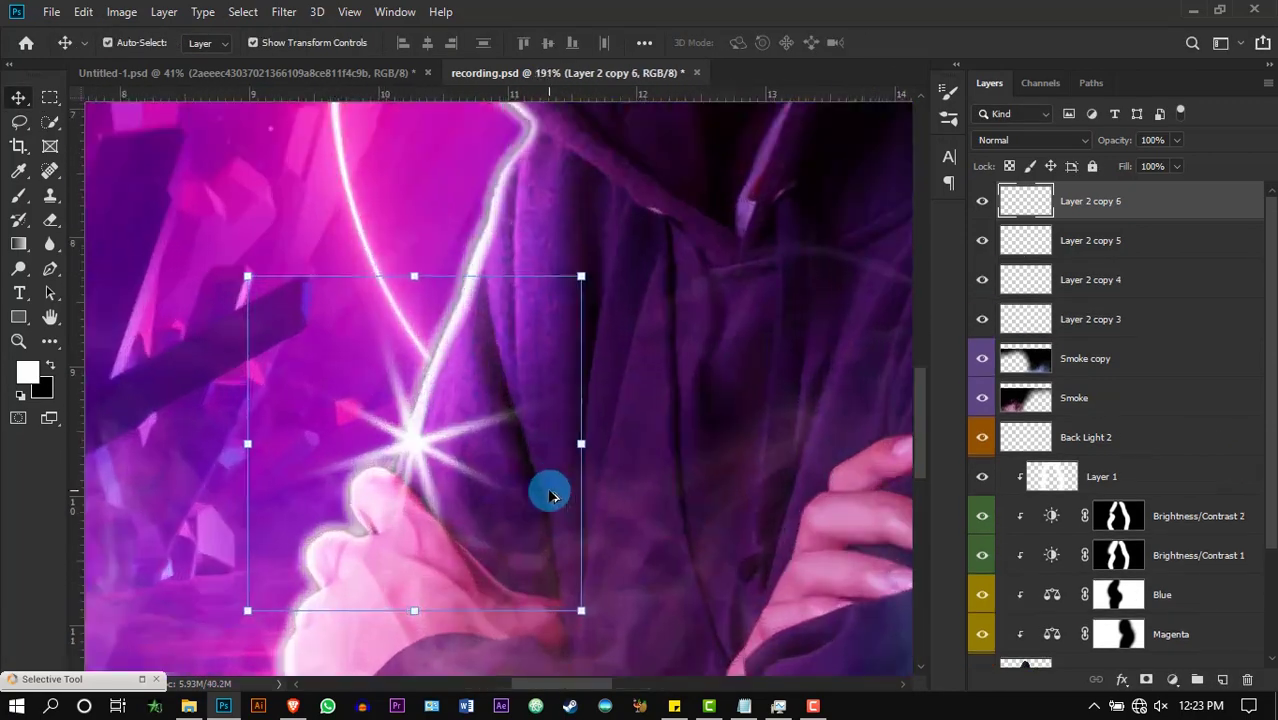
drag(596, 270, 266, 478)
drag(438, 443, 453, 377)
key(ctrl+0)
click(896, 43)
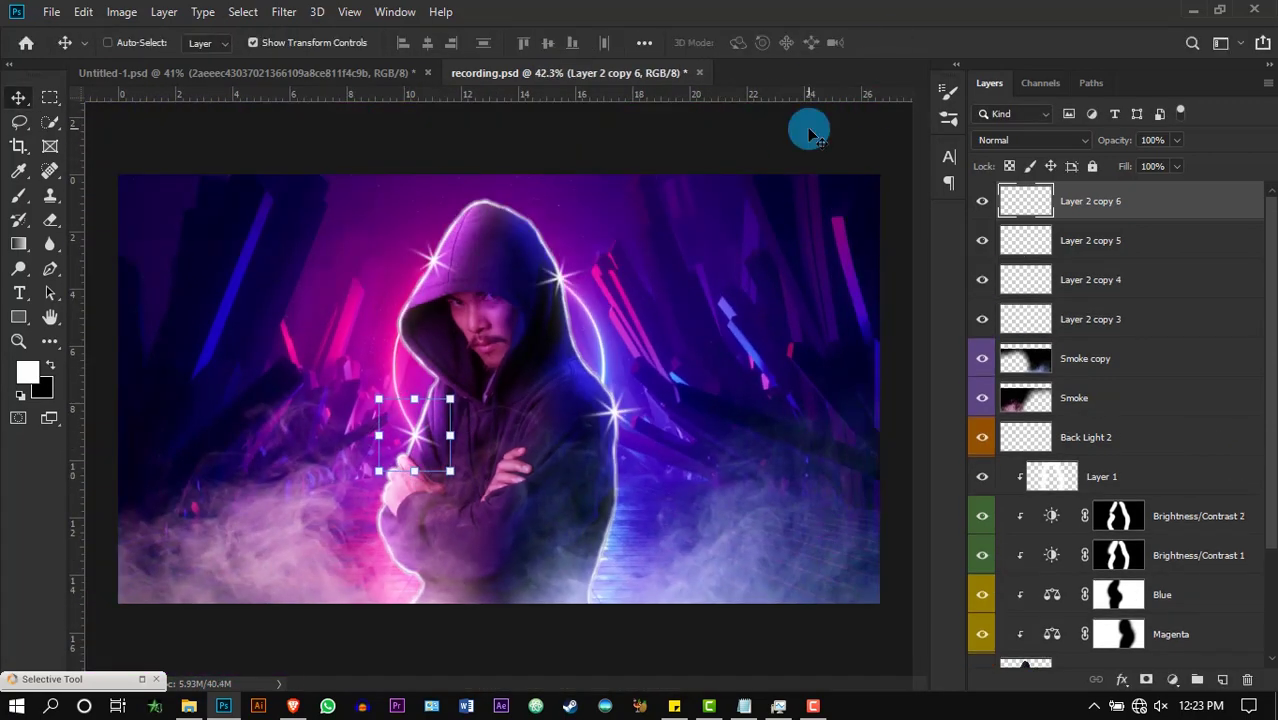
Add the text VIBES in large white brush lettering and place its layer between Back Light 1 and BG, behind the man.
click(436, 143)
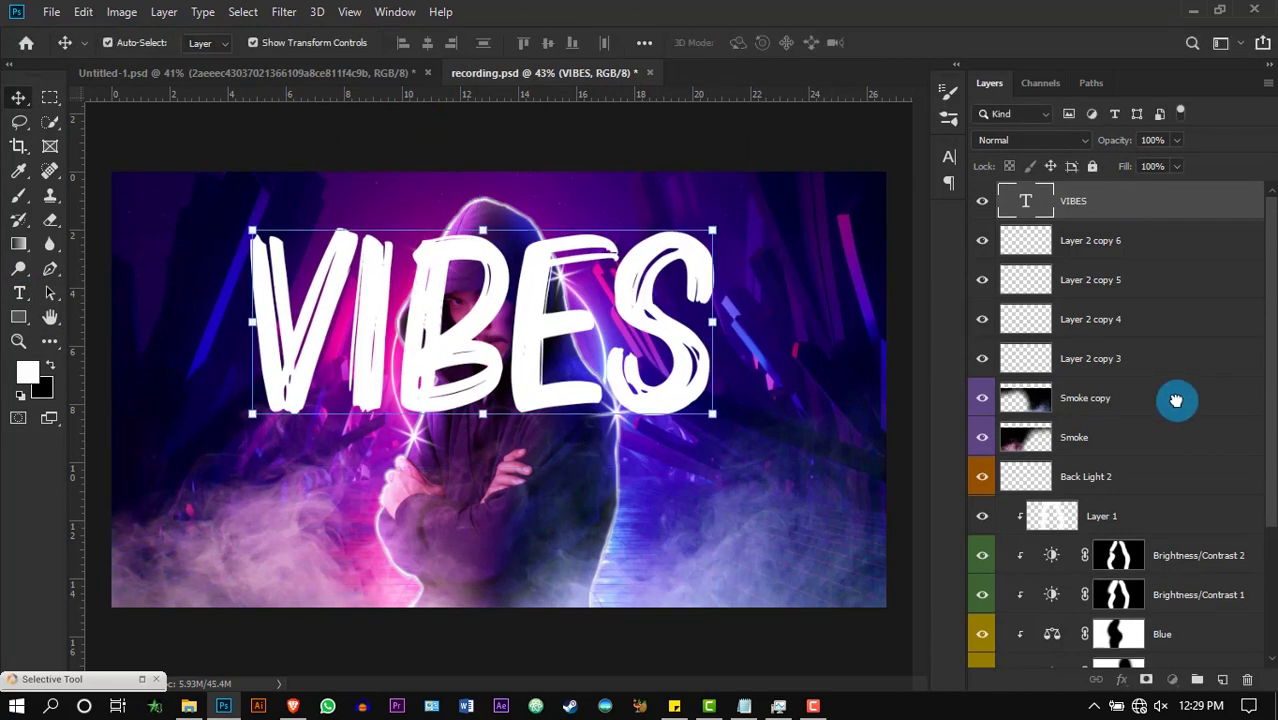
drag(1176, 401, 1141, 565)
scroll(890, 440, down, 2)
click(532, 268)
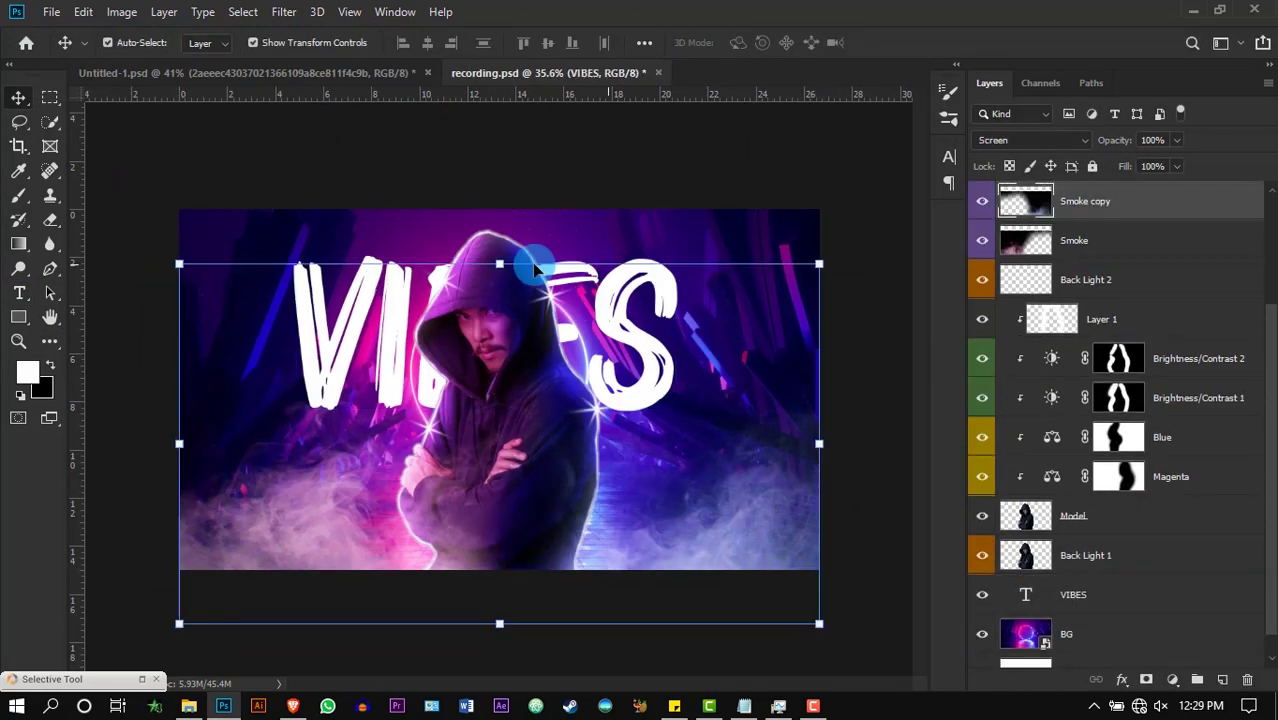